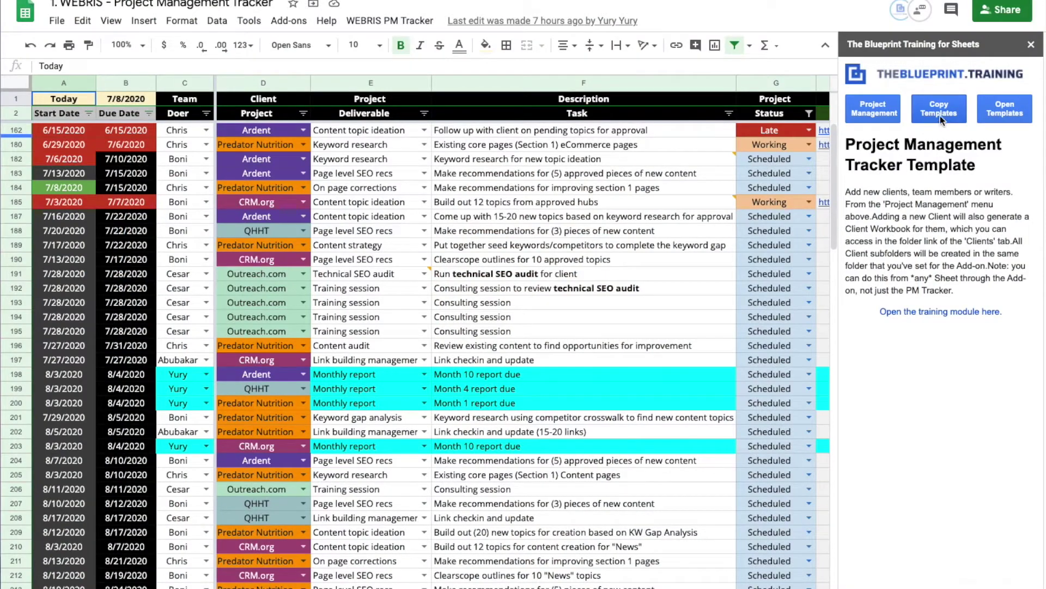
Make a copy of the On-page Analysis template for the RyanWasHere client.
click(941, 115)
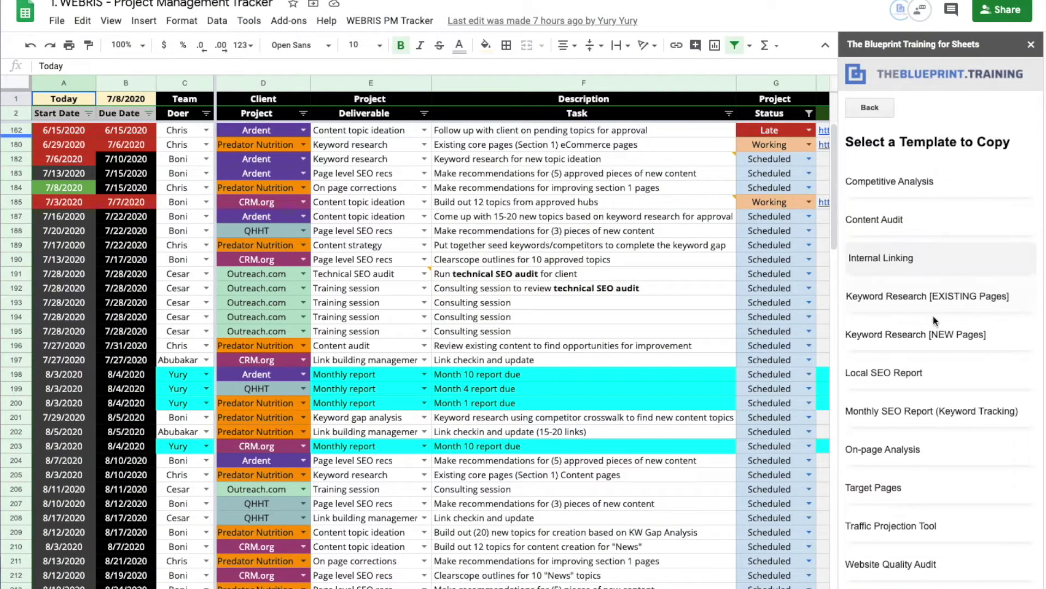
click(926, 449)
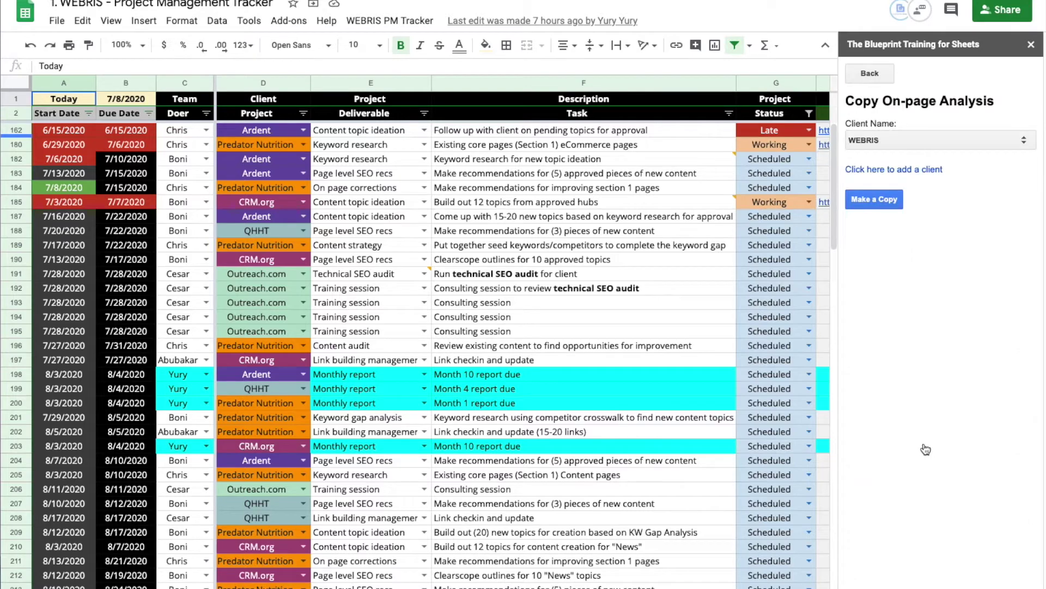
click(940, 142)
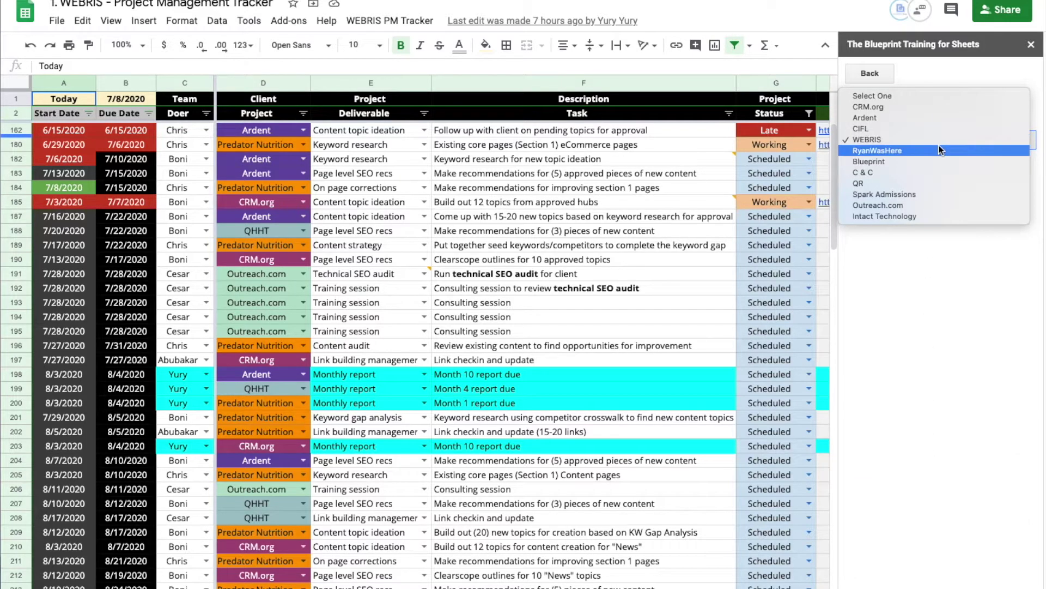
click(939, 150)
click(894, 199)
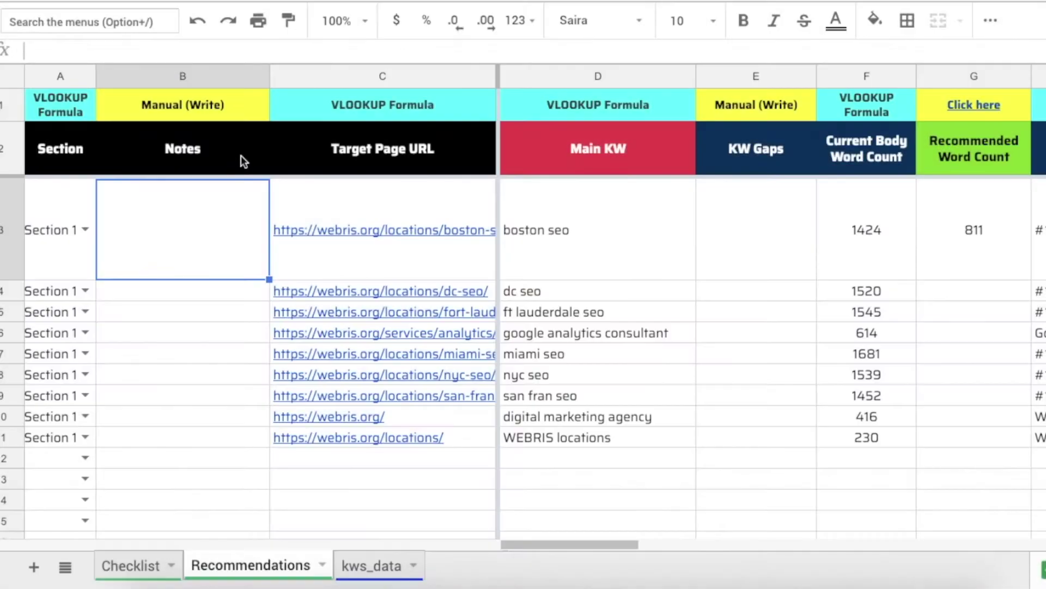
Examine the formulas behind the Target Page URL and Main KW values in row 3 of the Recommendations sheet.
click(384, 205)
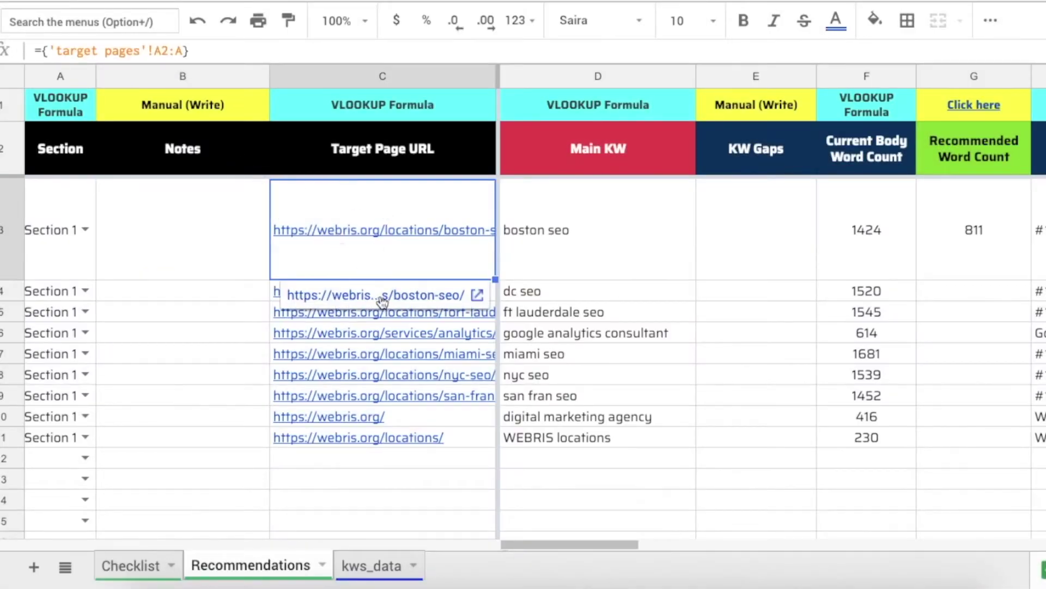
click(117, 227)
key(Right)
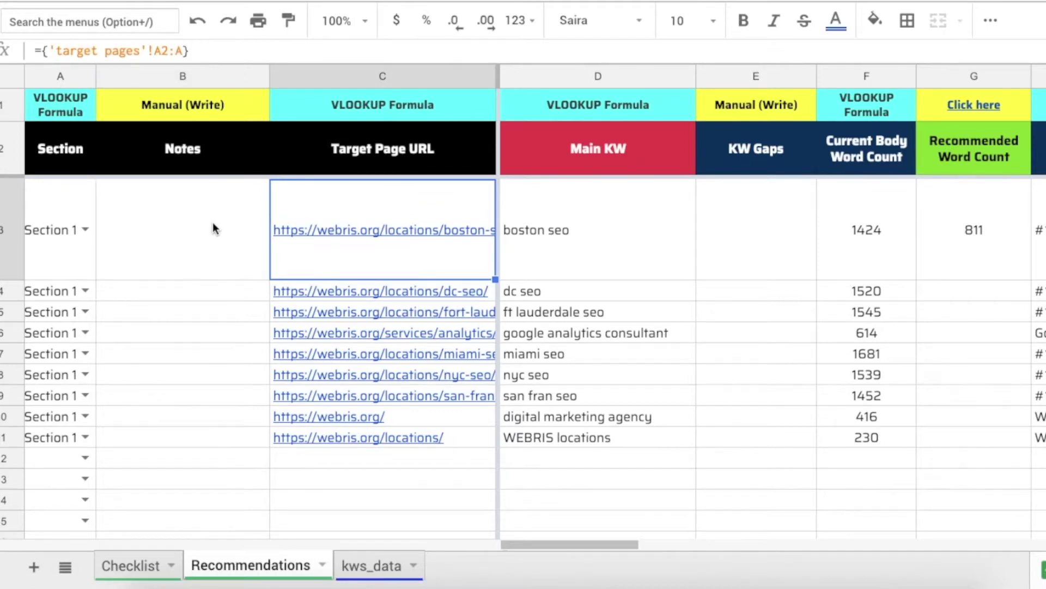
click(319, 201)
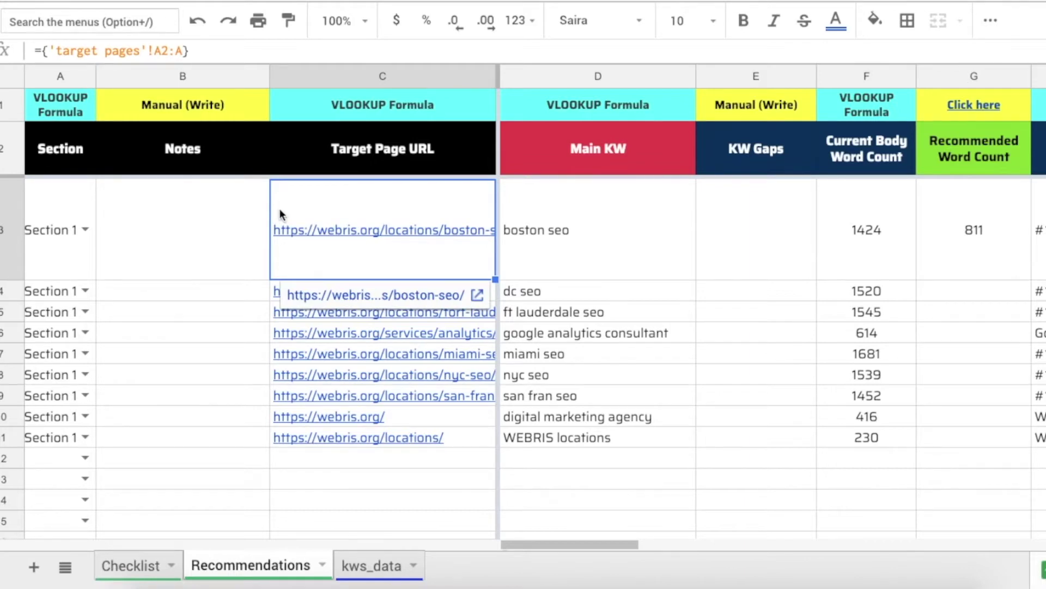
click(186, 241)
click(627, 223)
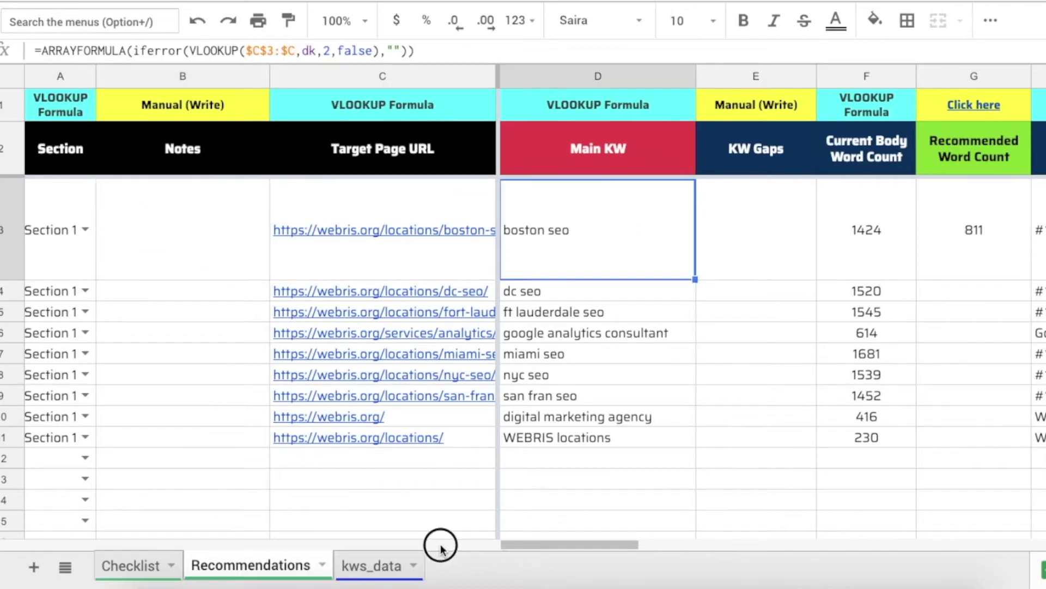
Hide the Section column in the Recommendations sheet and widen the Notes column.
click(60, 77)
right_click(60, 77)
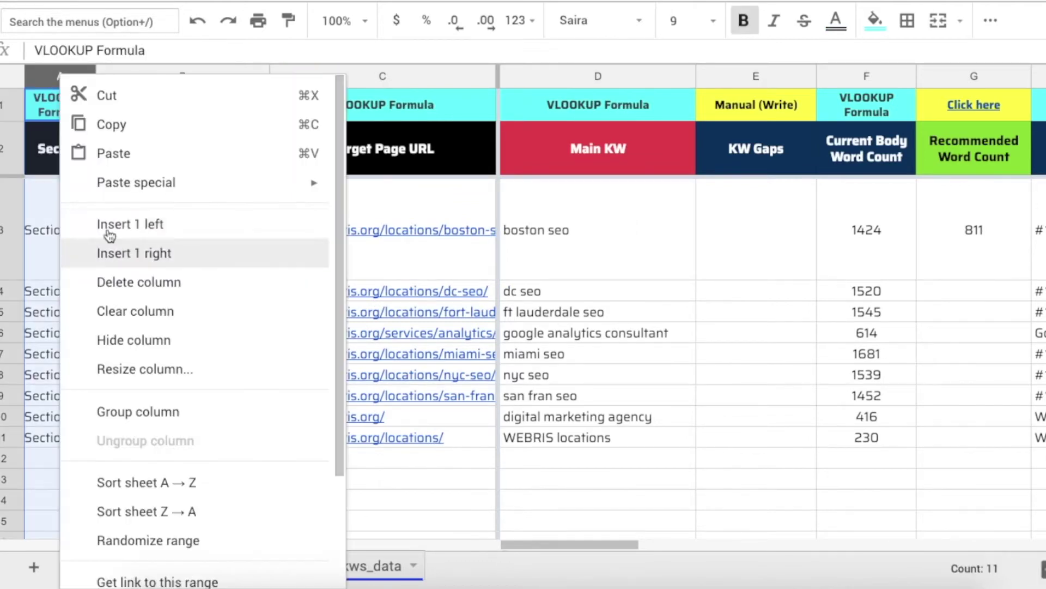
click(143, 345)
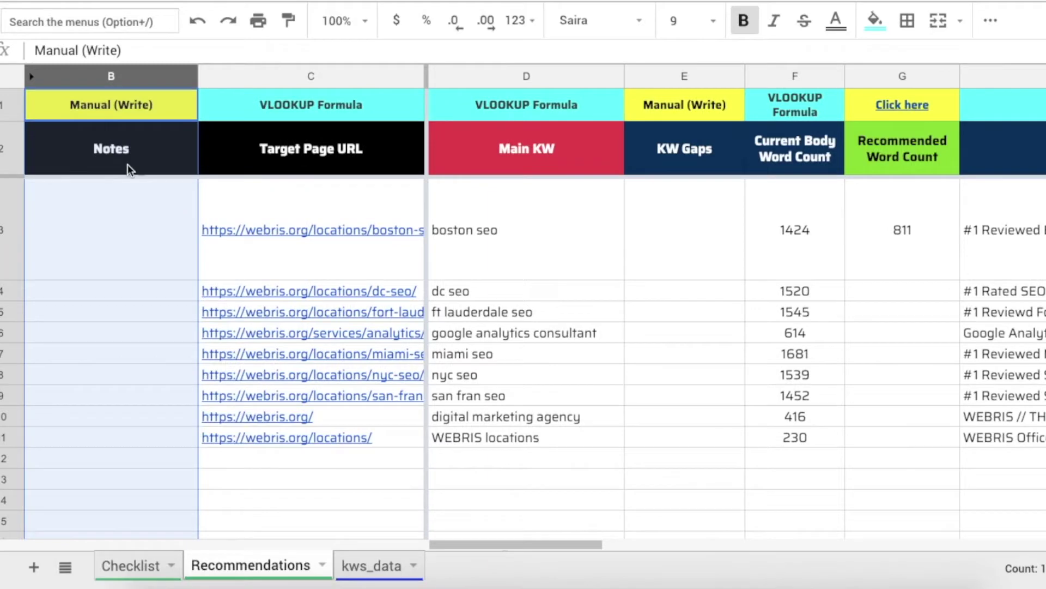
click(153, 262)
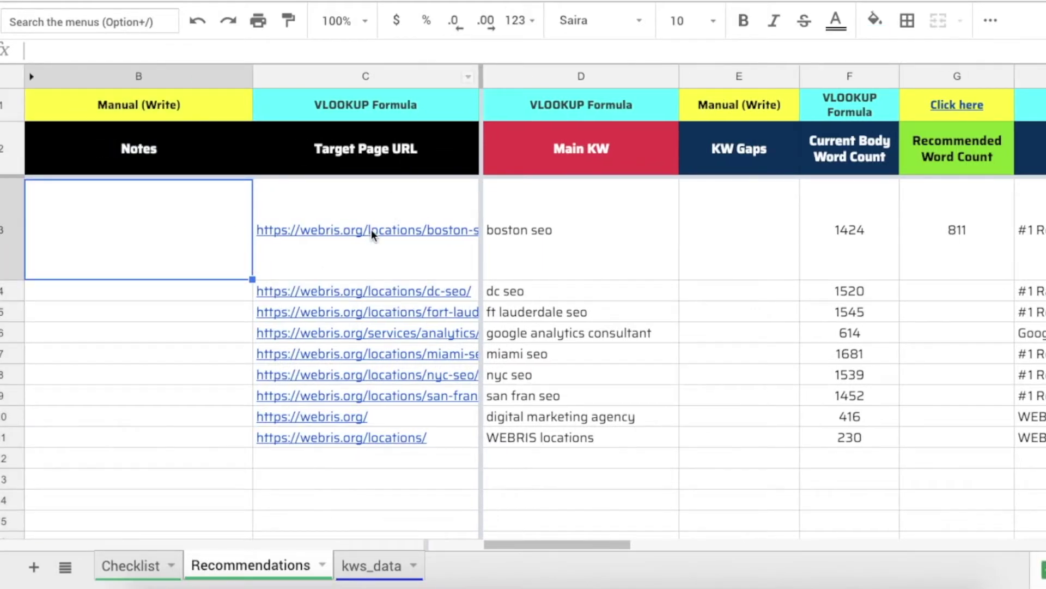
Compare the Main KW lookup for the Boston page with its main and secondary keywords in the kws_data sheet.
click(395, 215)
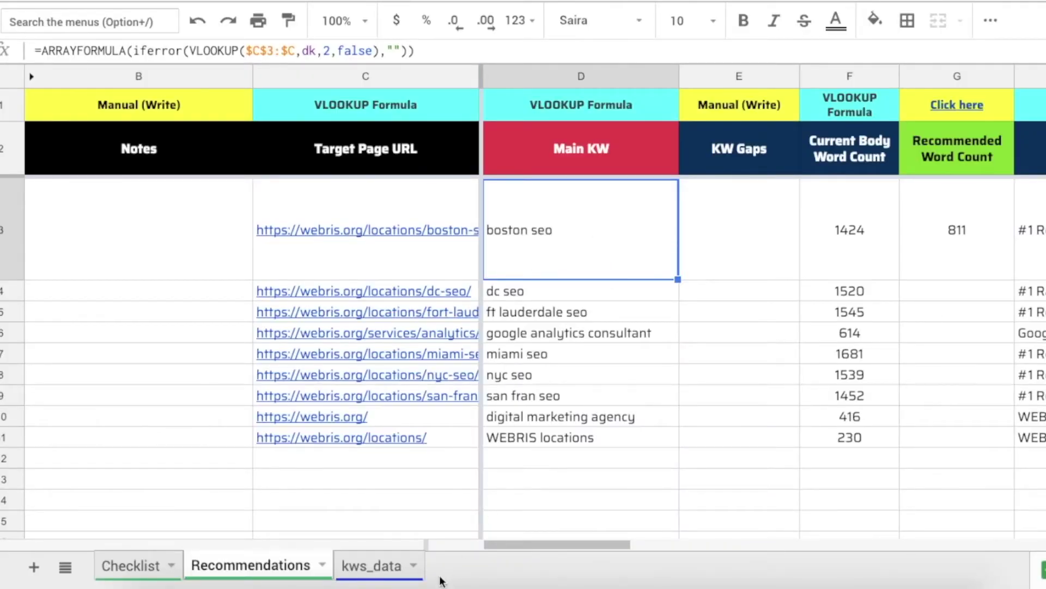
click(378, 582)
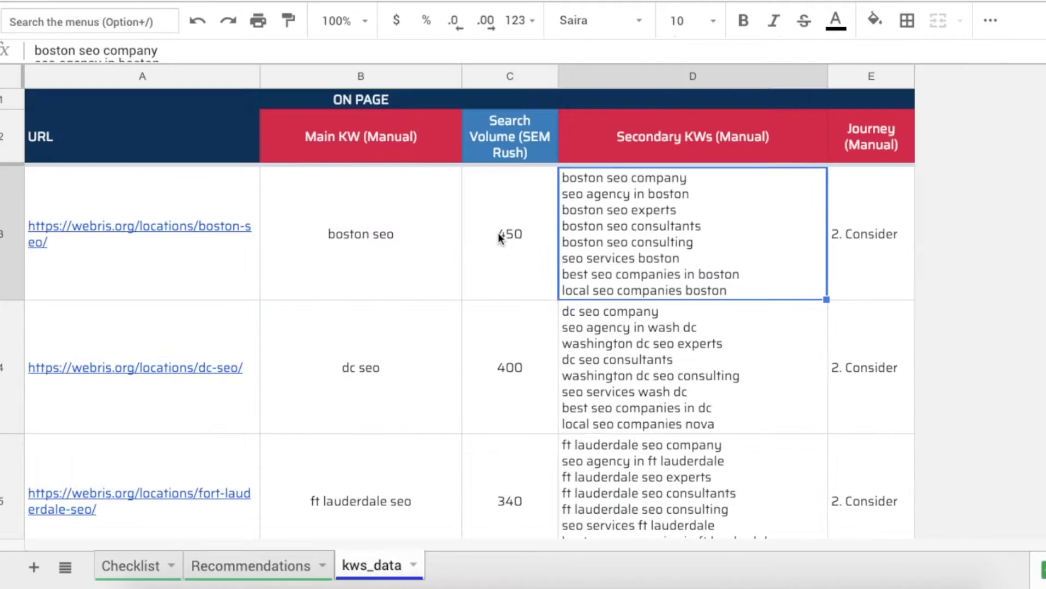
click(377, 217)
click(639, 261)
click(326, 564)
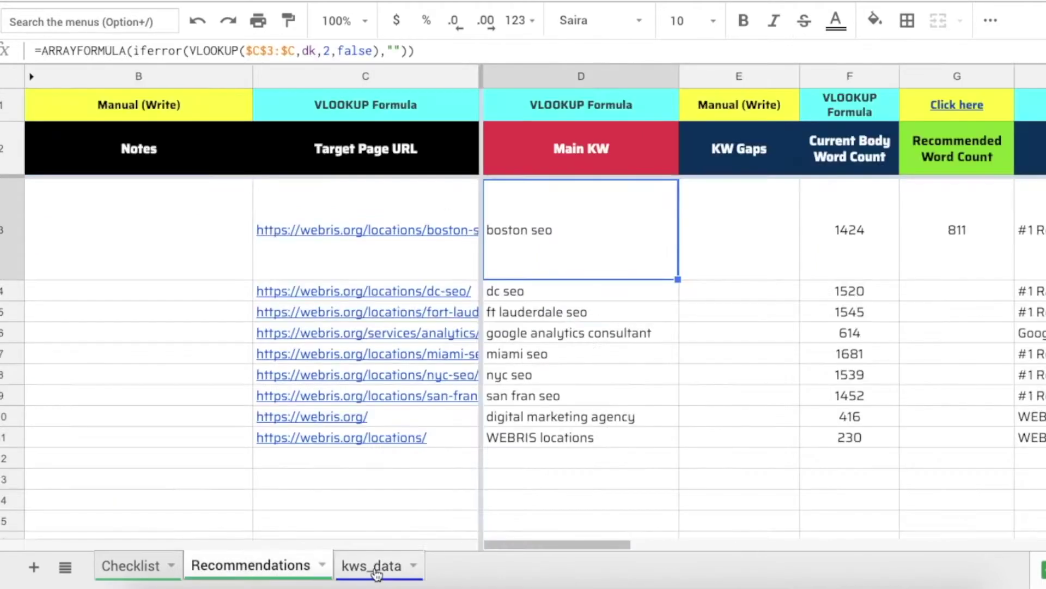
key(alt+Down)
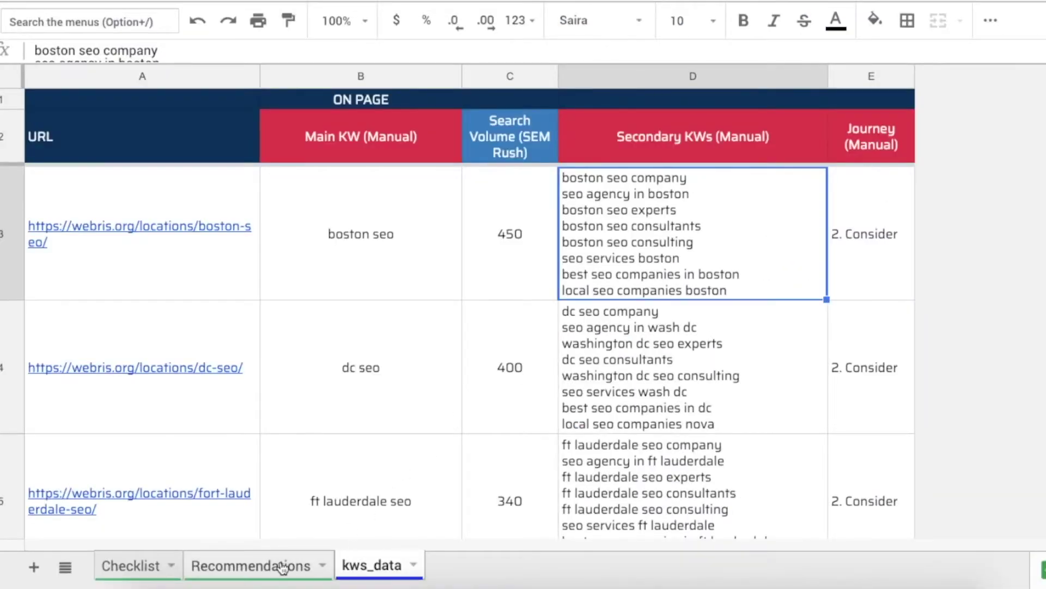
click(282, 565)
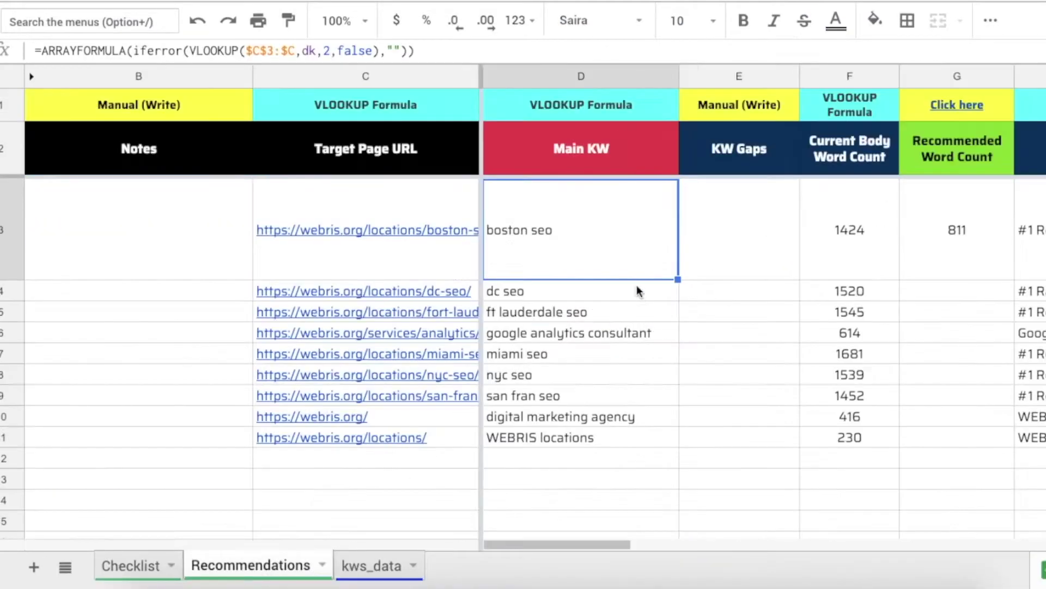
Copy the Boston page's secondary keywords from kws_data into its KW Gaps cell and remove the opening quotation mark.
click(733, 240)
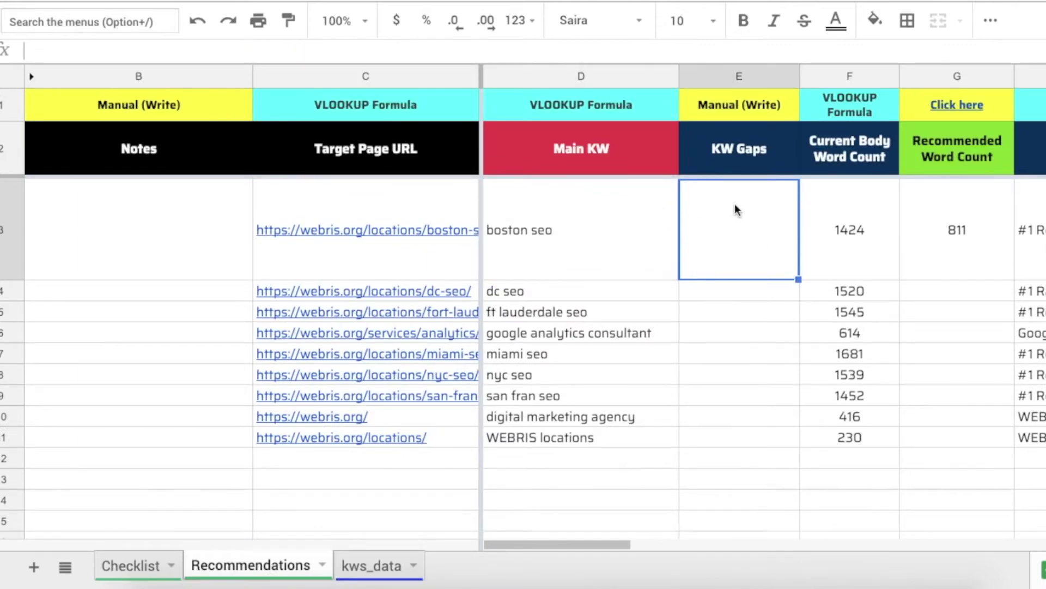
click(376, 565)
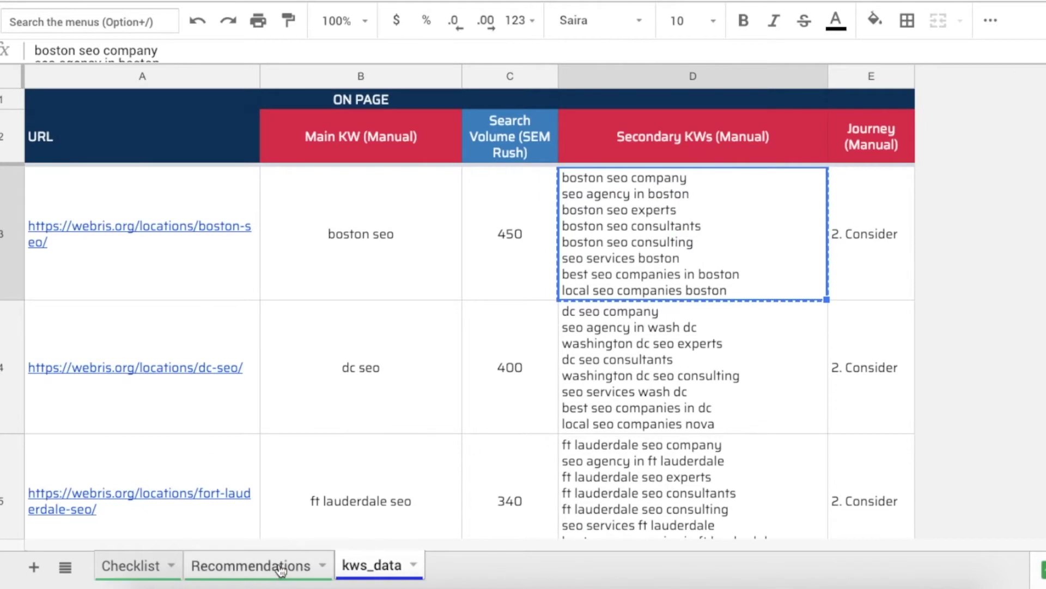
click(280, 566)
key(super+v)
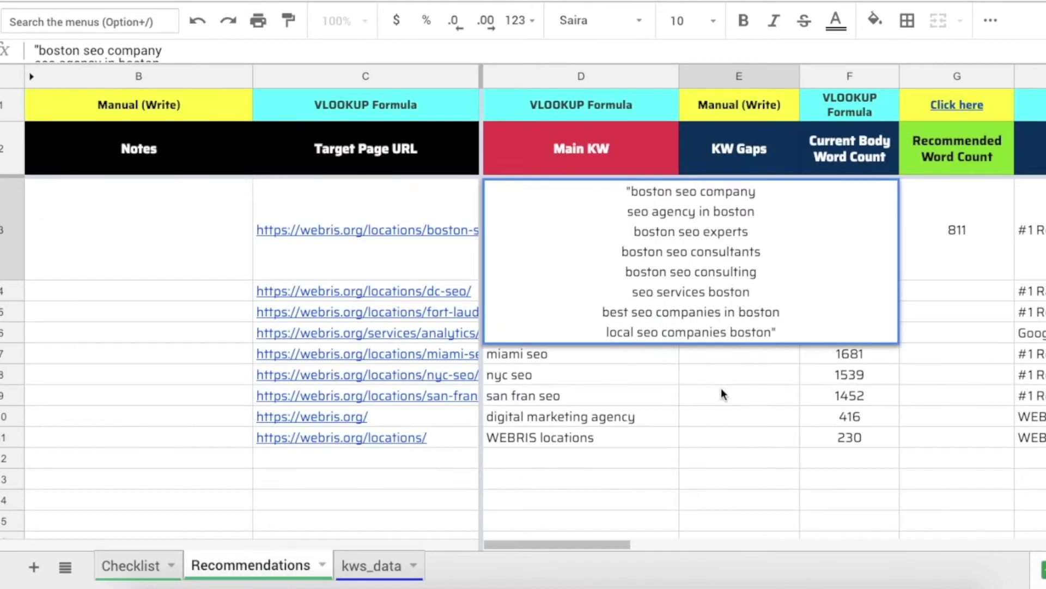
double_click(630, 190)
key(BackSpace)
click(810, 333)
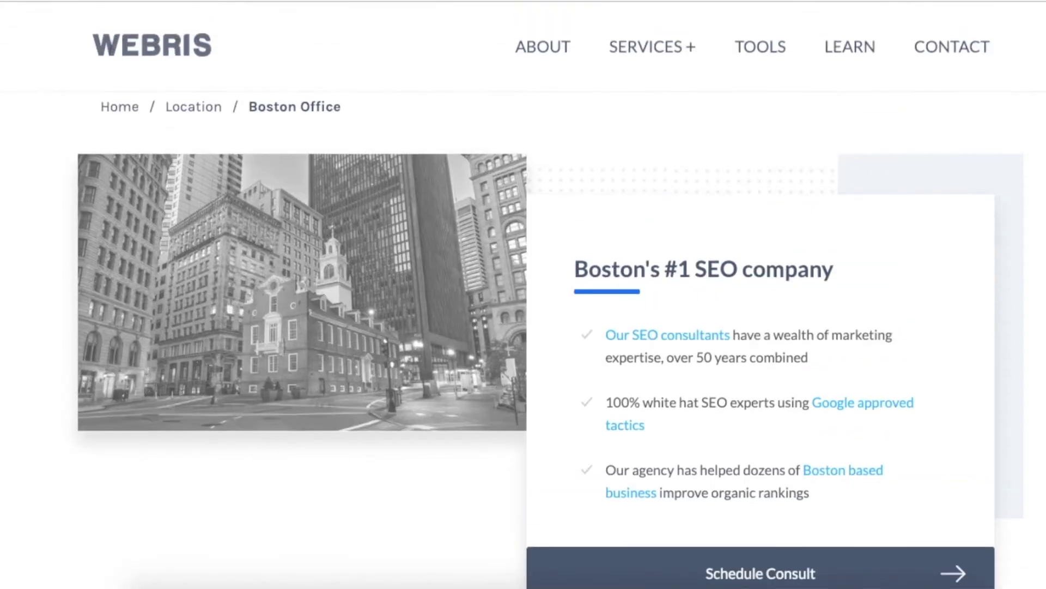
Check the breadcrumbs on the Boston page and enter the note "- Implement breadcrumbs structure" in its Notes cell.
triple_click(399, 109)
click(397, 117)
triple_click(136, 108)
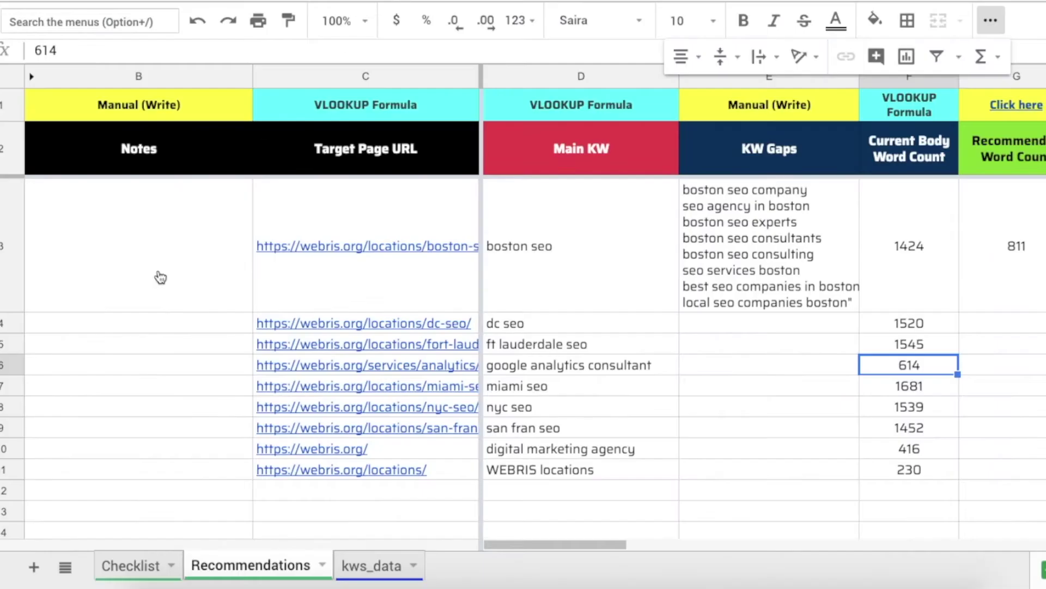
click(153, 270)
text(- Implement breadcrumbs structure)
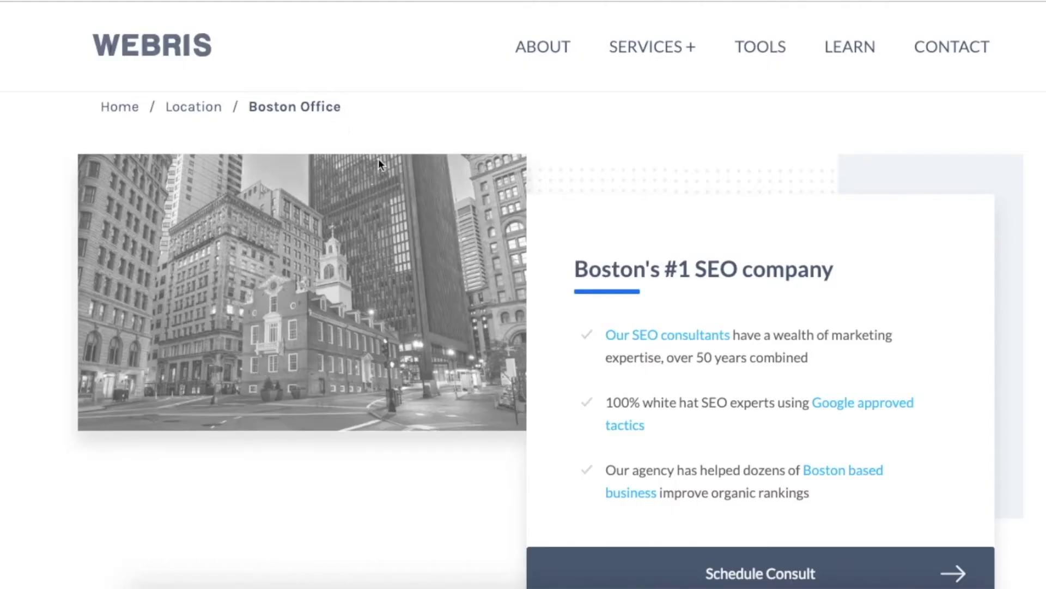
Compare the breadcrumb note with the Boston page's breadcrumb trail, and examine the page's opening section.
drag(367, 109, 101, 112)
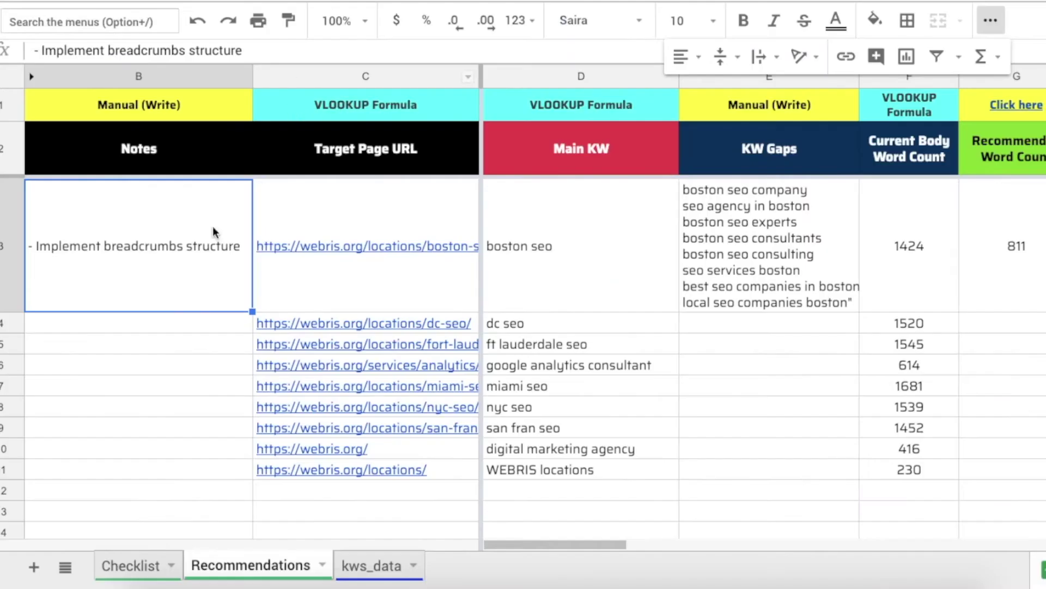
double_click(213, 232)
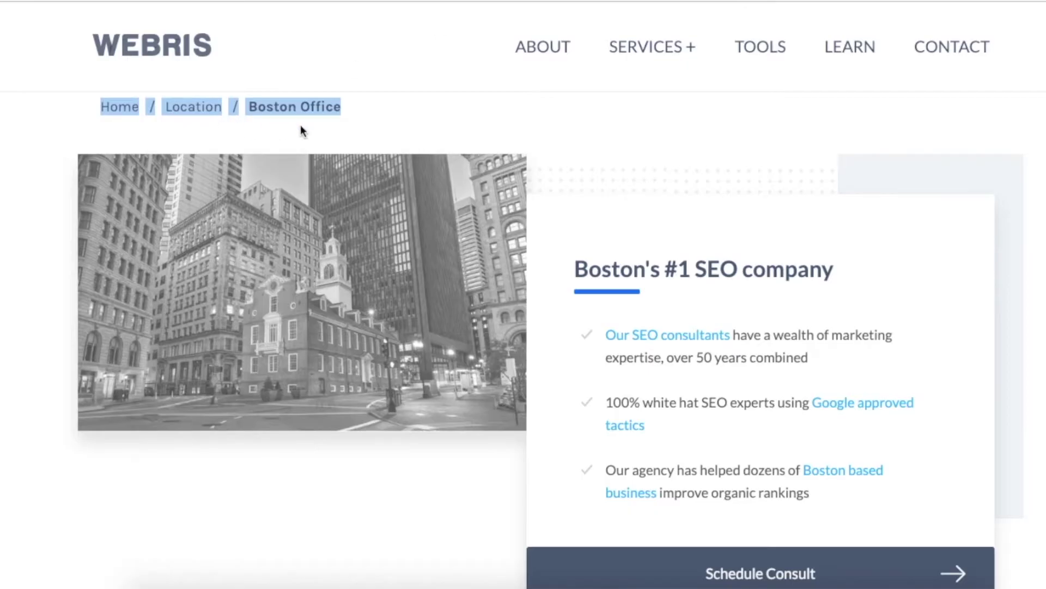
click(299, 129)
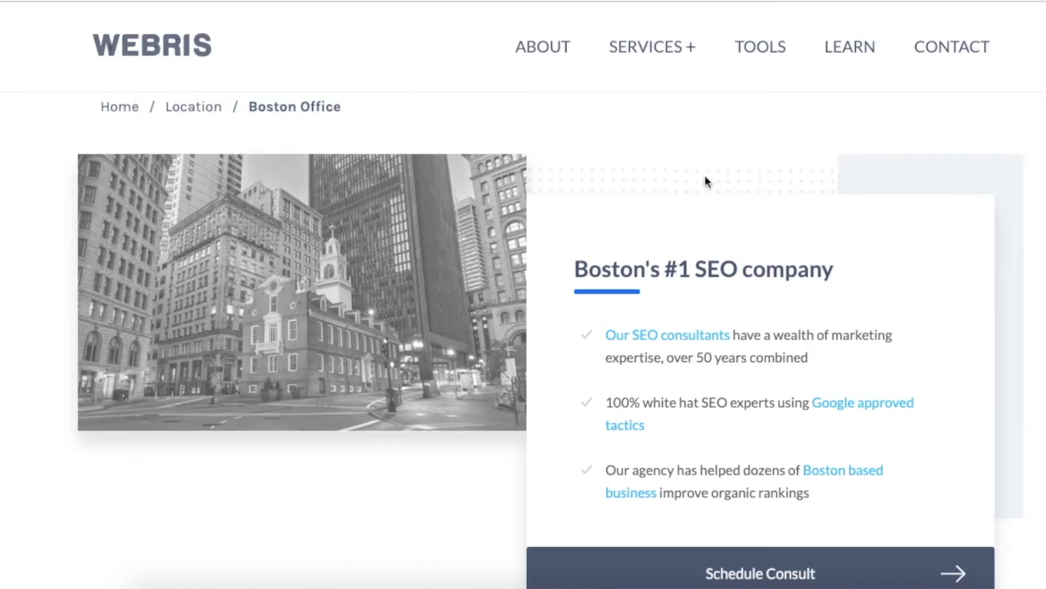
scroll(768, 210, down, 2)
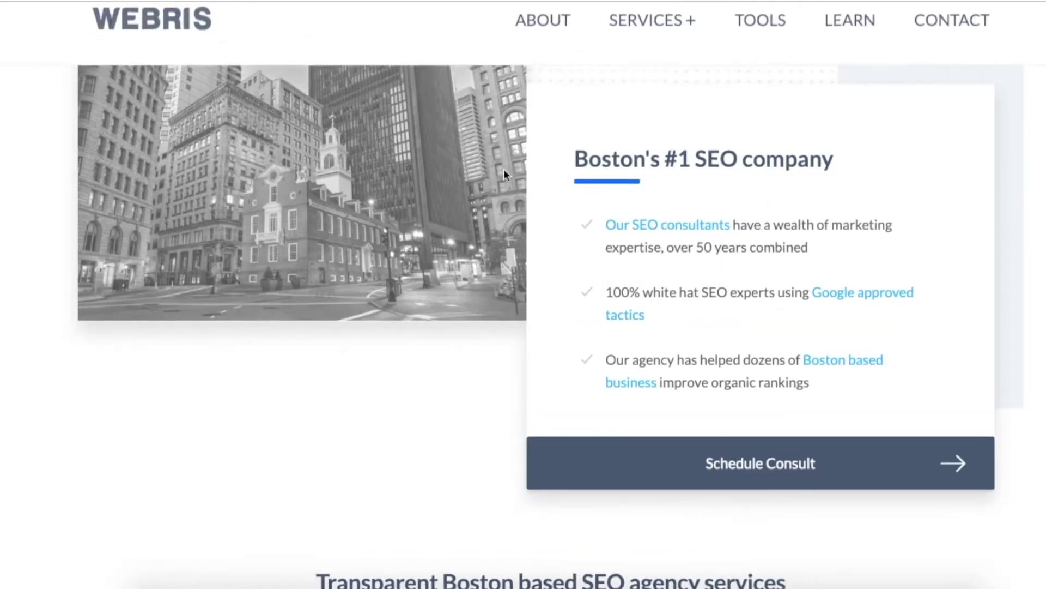
scroll(494, 168, up, 2)
scroll(460, 197, down, 1)
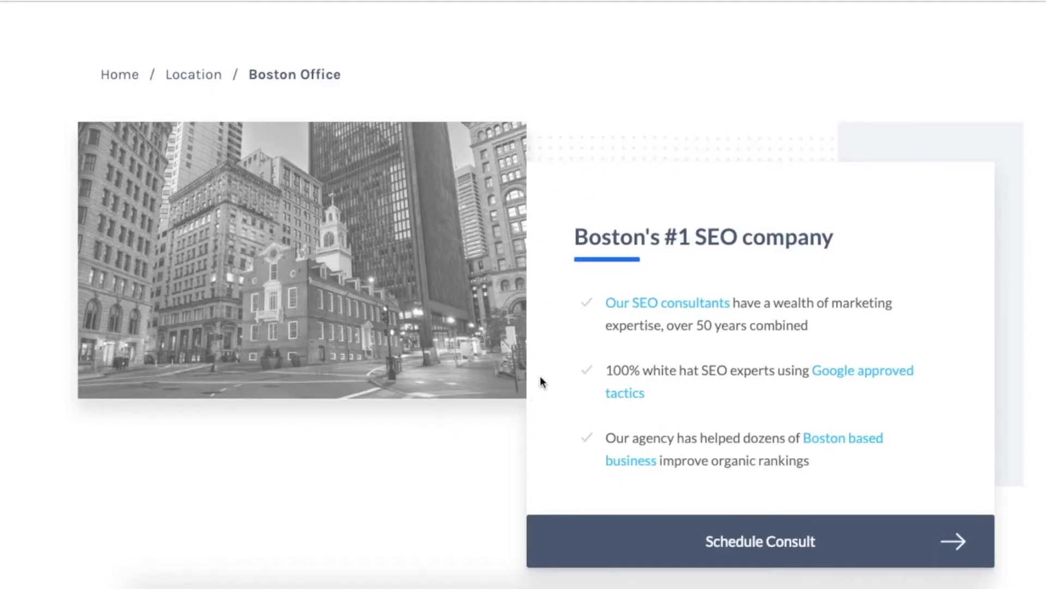
scroll(544, 387, up, 1)
Examine the Boston page's SEO agency services section, viewing its different service descriptions through Honest reporting.
scroll(544, 388, down, 6)
scroll(826, 109, down, 4)
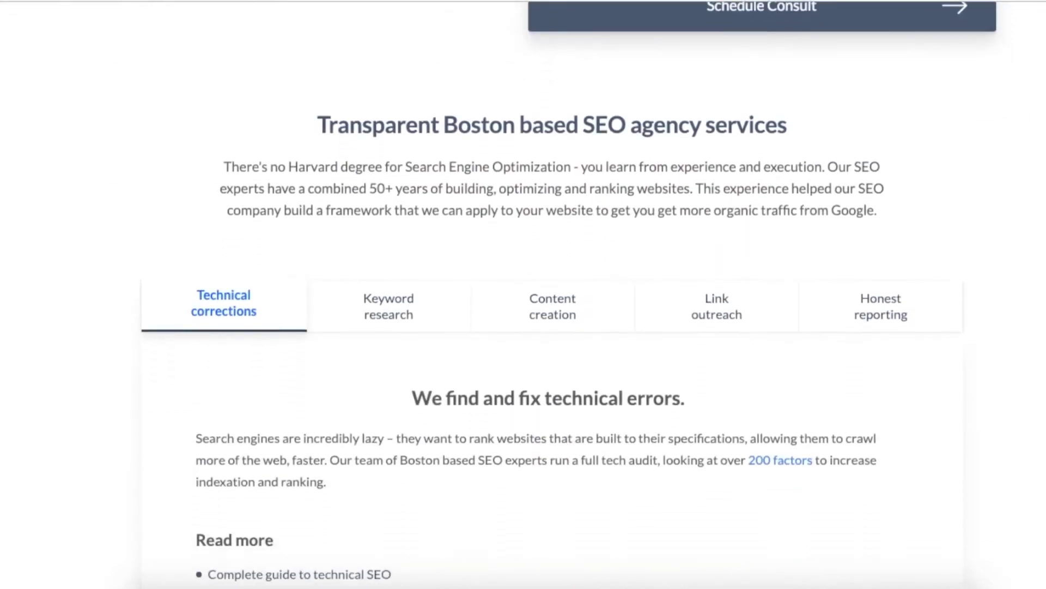
drag(826, 113, 829, 155)
click(569, 217)
click(413, 260)
click(570, 277)
click(877, 280)
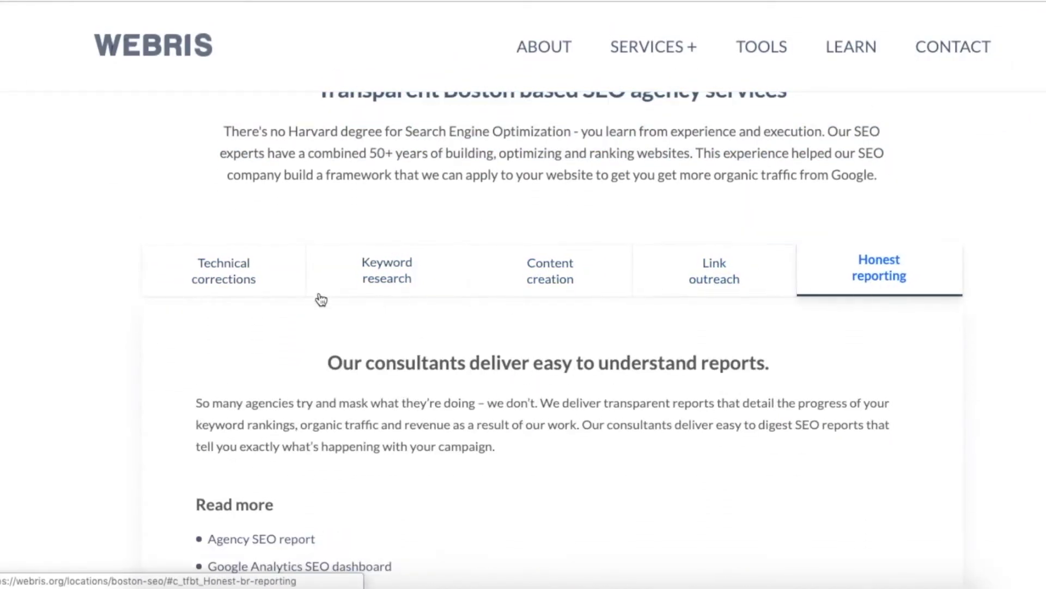
Examine the client review section and its Google and Facebook review links on the Boston page.
scroll(222, 268, down, 8)
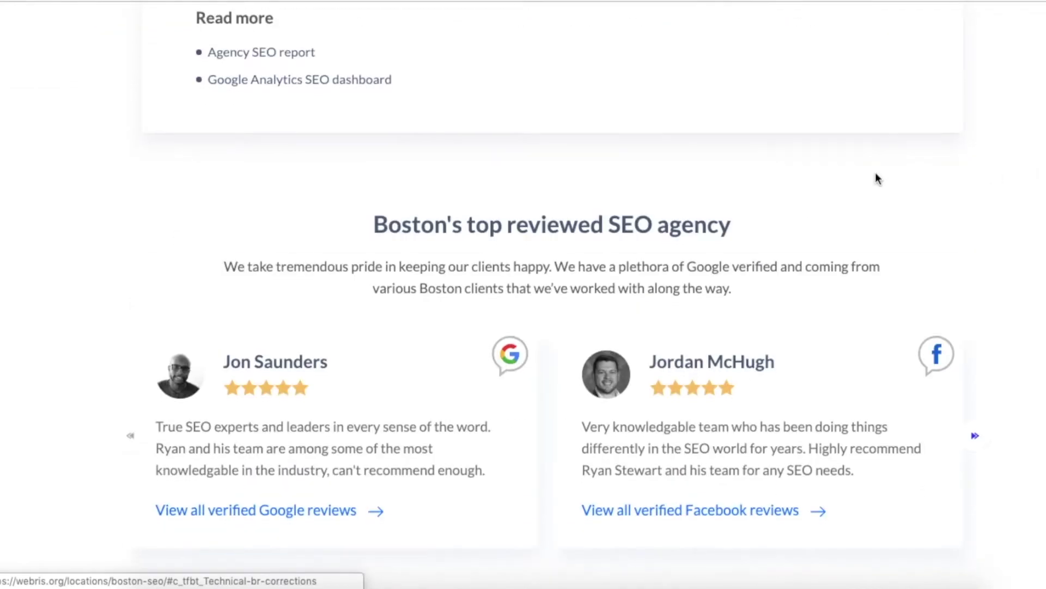
scroll(804, 252, down, 1)
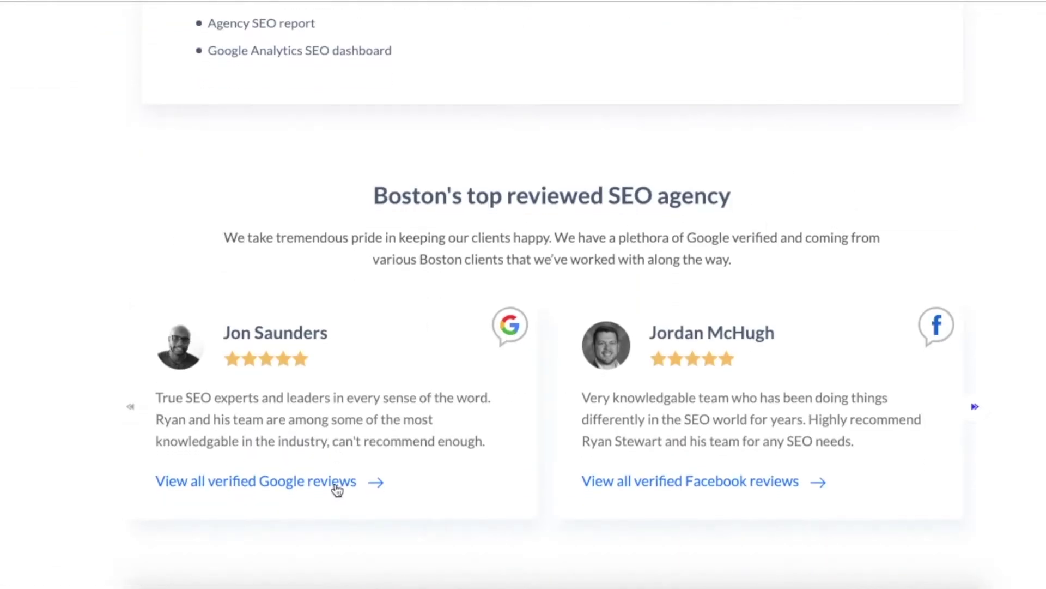
scroll(778, 414, down, 1)
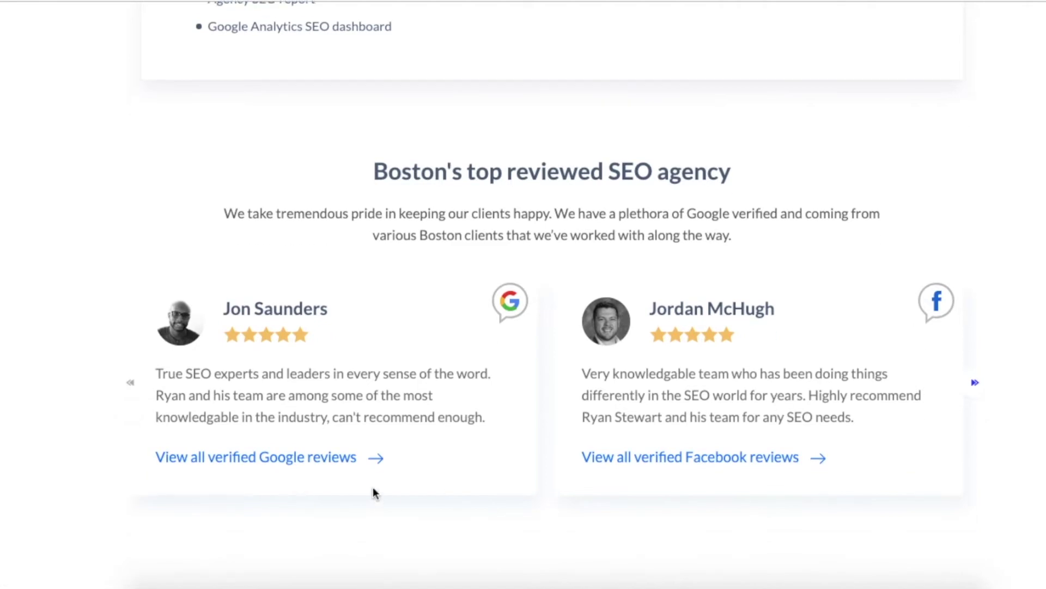
scroll(808, 373, down, 3)
scroll(887, 327, down, 3)
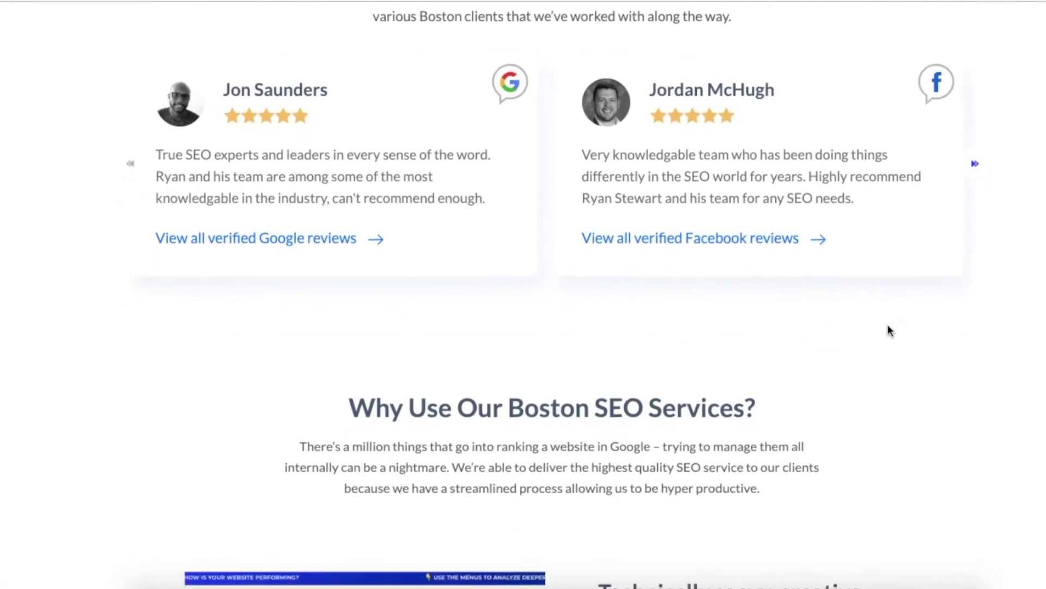
drag(883, 303, 773, 256)
click(793, 267)
Read through the "Why Use Our Boston SEO Services?" section, including its image and text blocks.
scroll(795, 270, down, 1)
drag(803, 349, 810, 431)
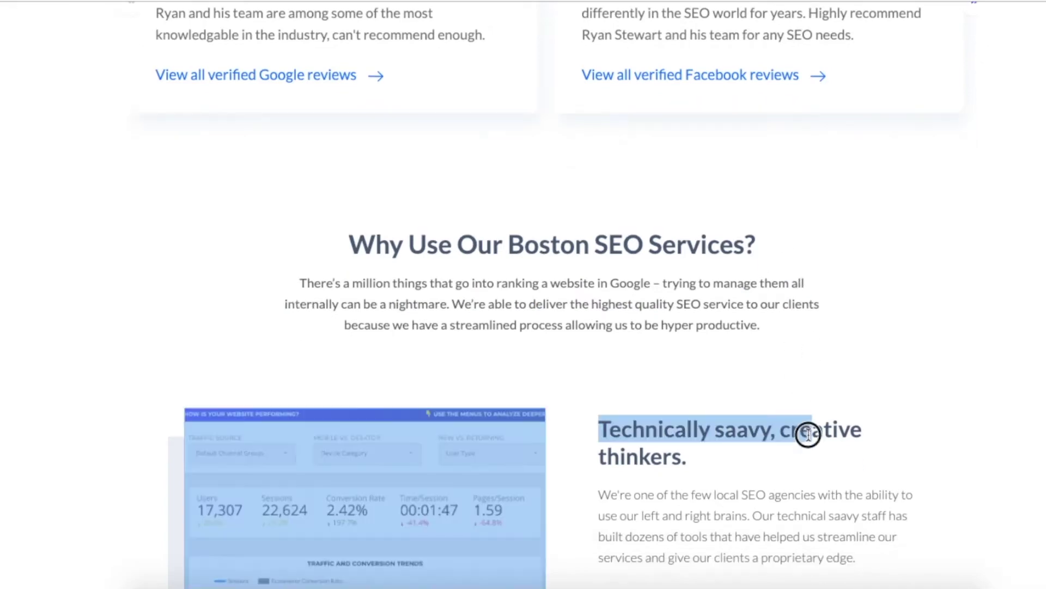
click(789, 346)
scroll(790, 346, down, 3)
drag(791, 253, 859, 387)
click(801, 354)
scroll(801, 354, down, 3)
scroll(801, 355, down, 3)
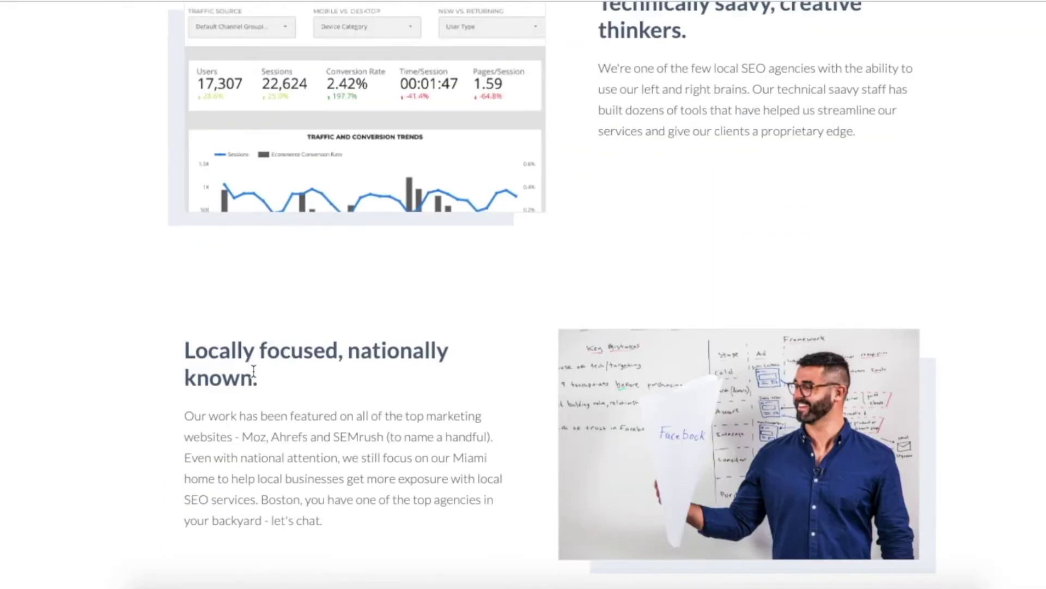
Examine the Boston page's blocks on technical skill, local focus and consistent client results, with their accompanying images.
scroll(327, 276, down, 6)
drag(510, 226, 681, 465)
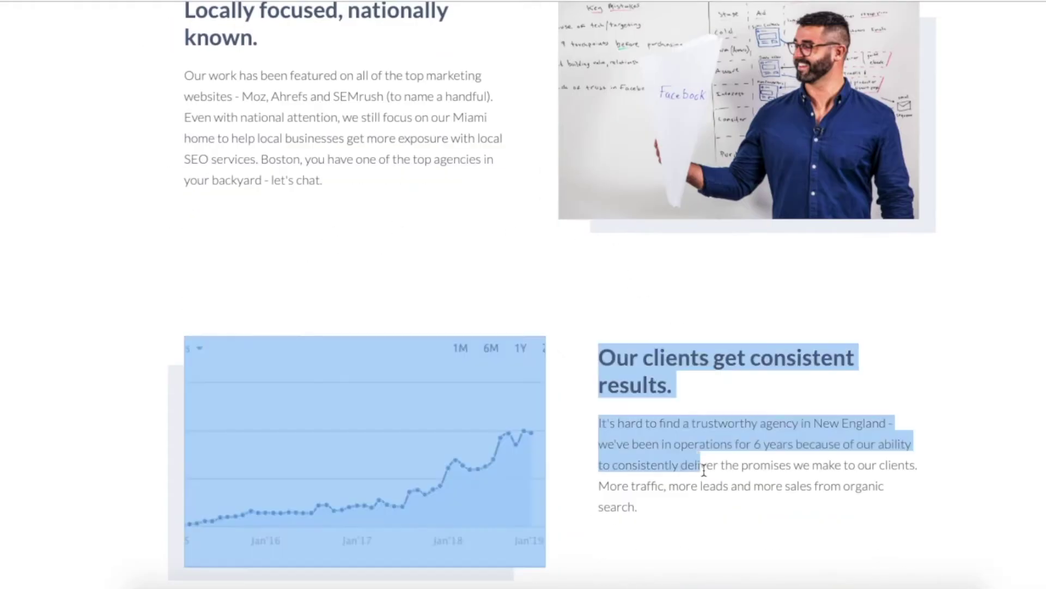
click(703, 443)
scroll(703, 444, down, 8)
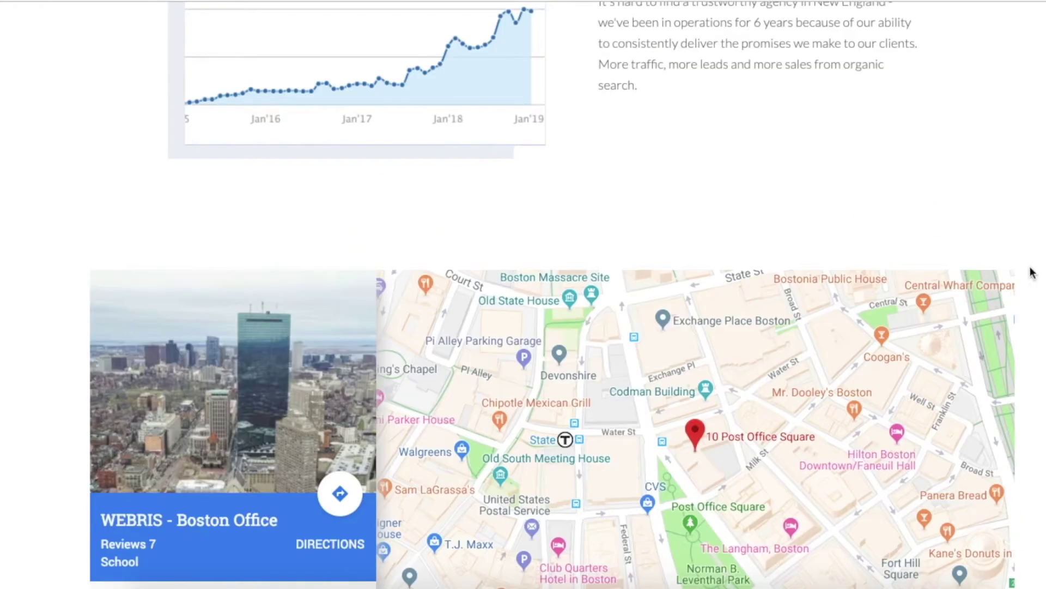
scroll(1020, 285, up, 13)
scroll(939, 266, up, 4)
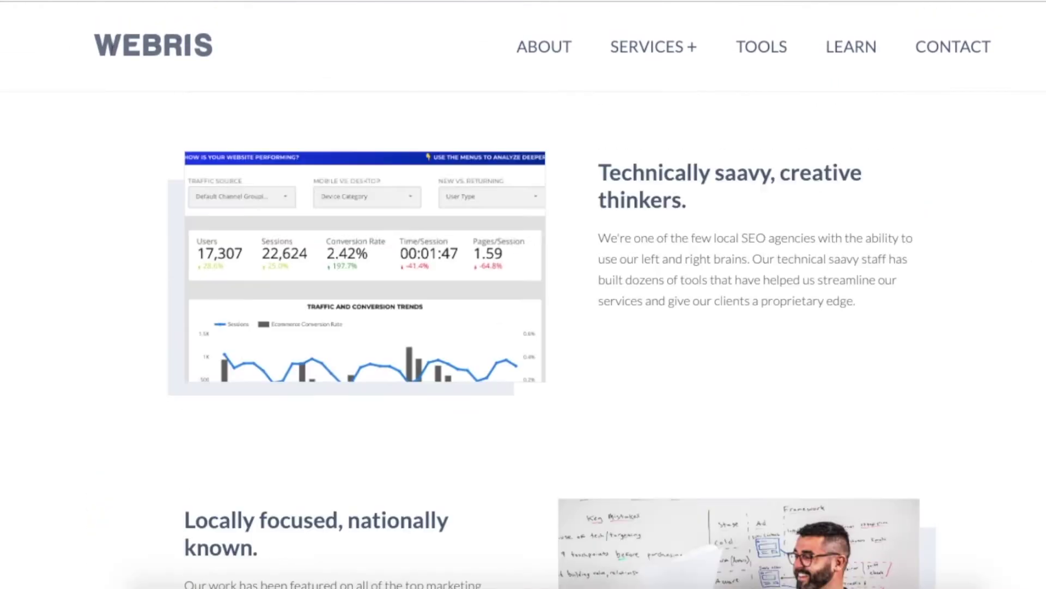
drag(937, 188, 930, 327)
click(921, 245)
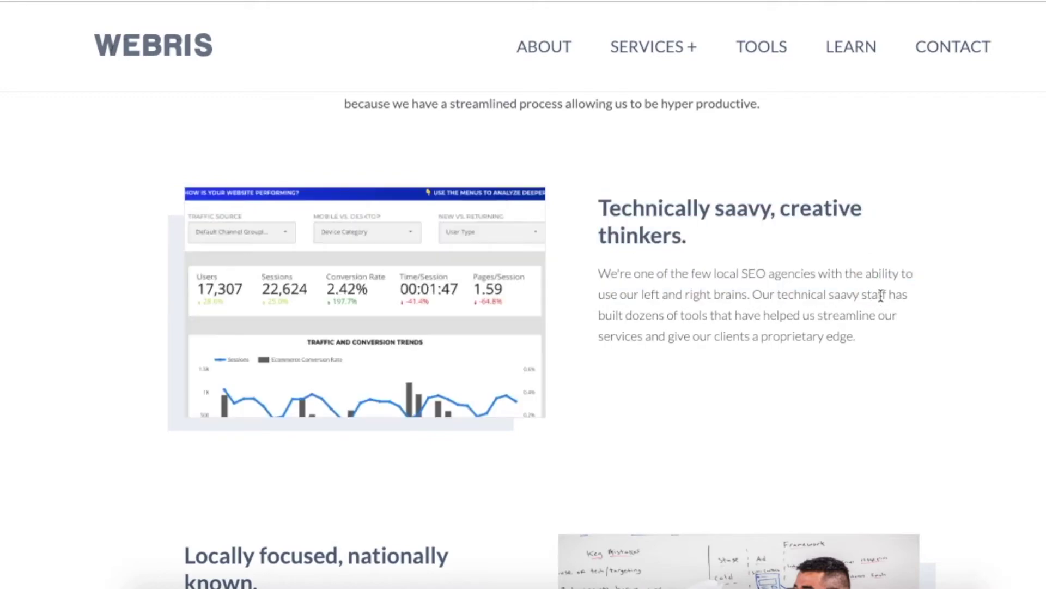
scroll(523, 294, down, 11)
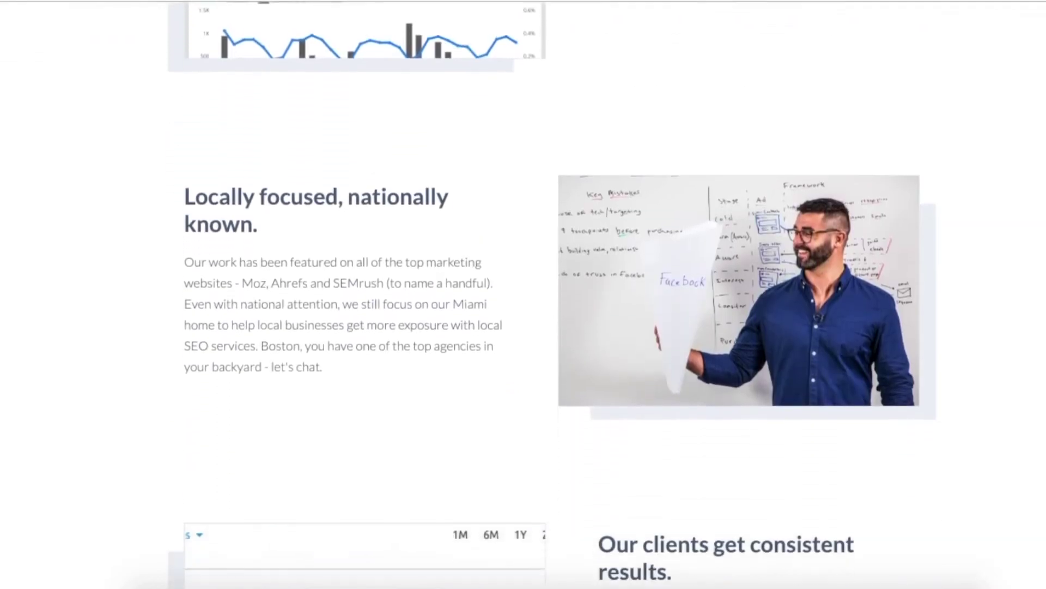
scroll(524, 294, down, 10)
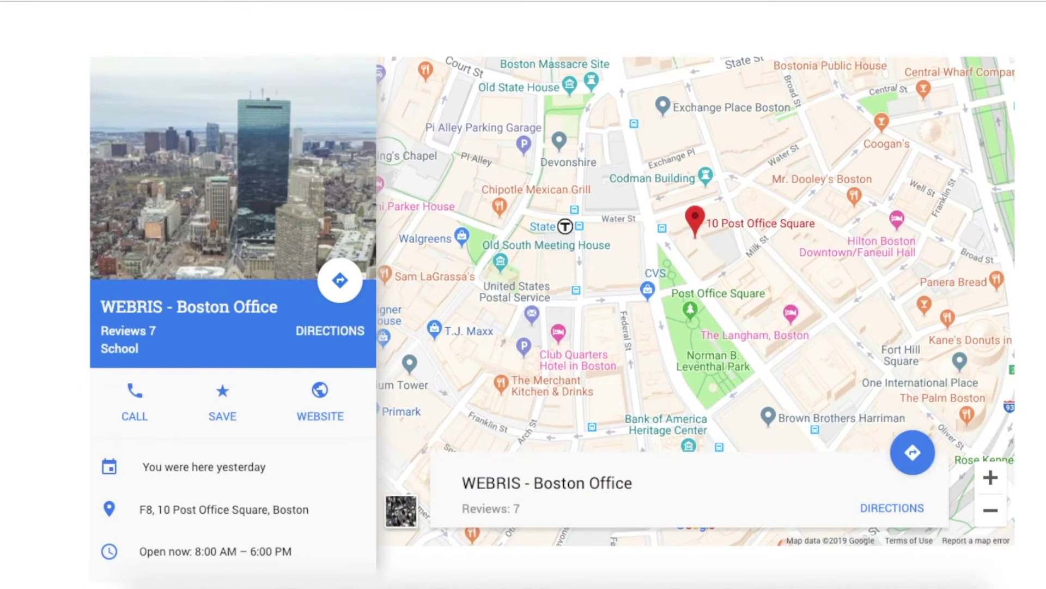
Examine the embedded Boston office map and the Schedule Consult call-to-action section on the page.
drag(787, 297, 759, 325)
scroll(523, 294, down, 10)
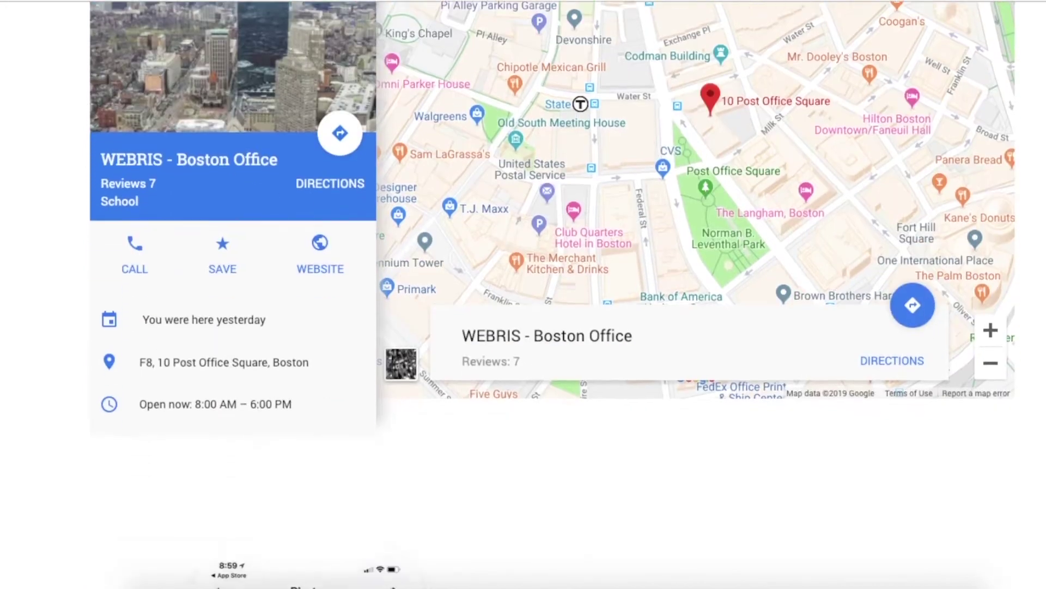
scroll(694, 350, down, 1)
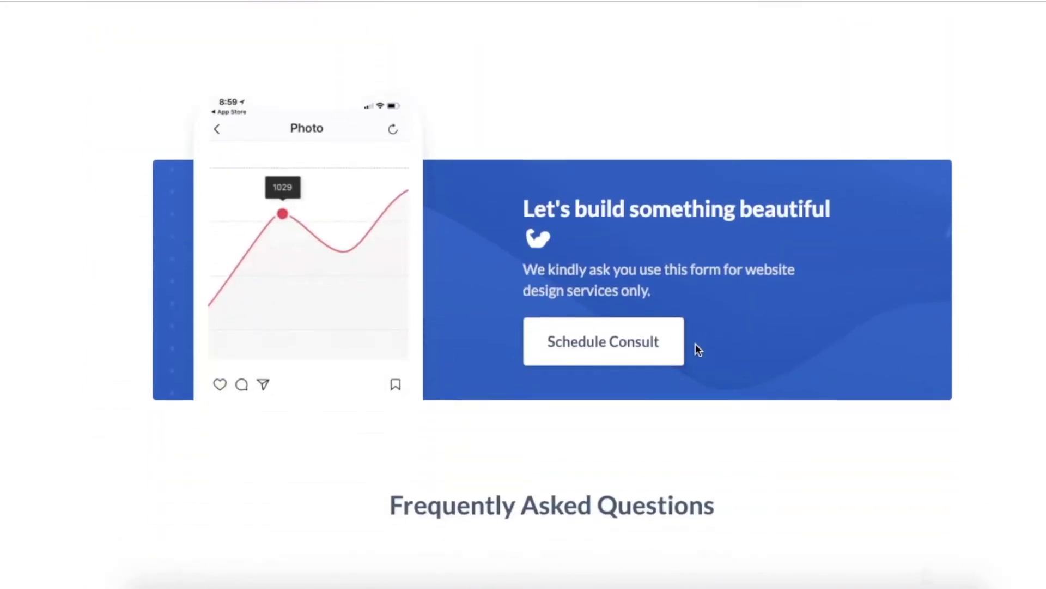
Review the Frequently Asked Questions answers on pricing, Boston-based companies, link building and content, and return to the page's opening.
scroll(1008, 324, down, 6)
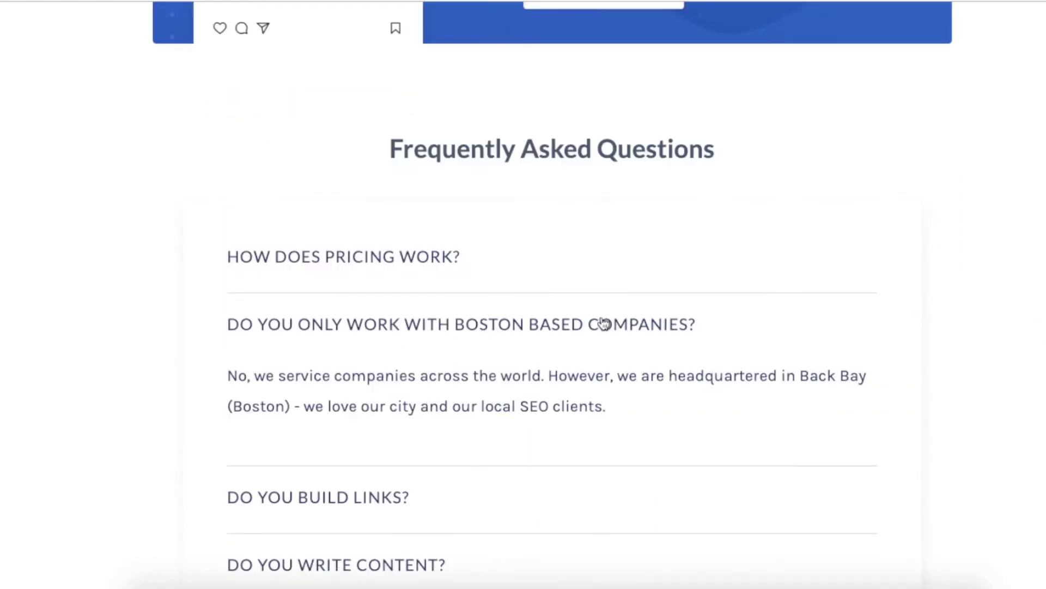
scroll(603, 322, down, 3)
click(577, 354)
click(569, 402)
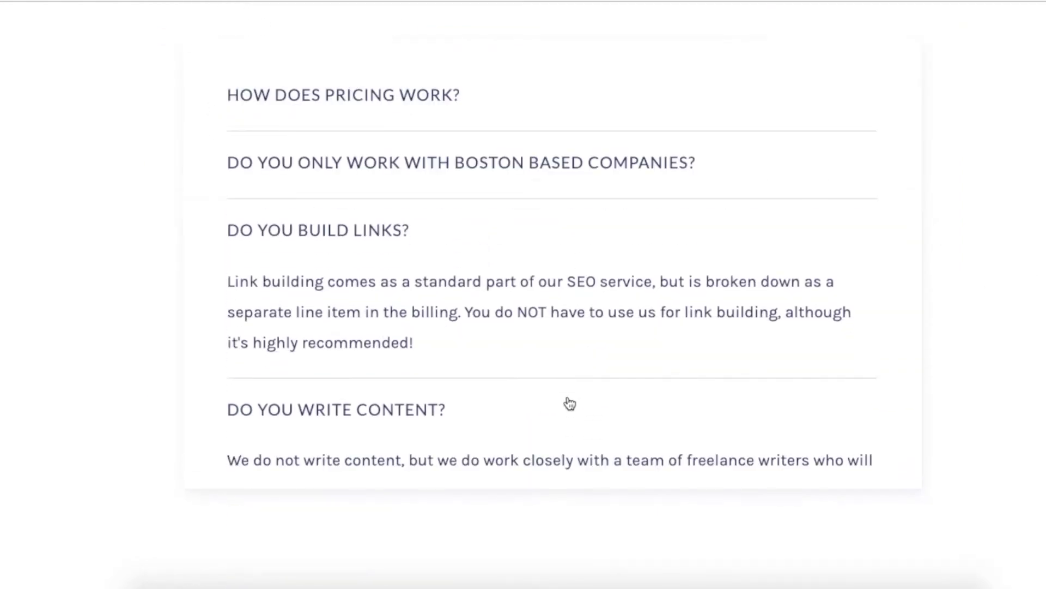
click(588, 191)
click(567, 117)
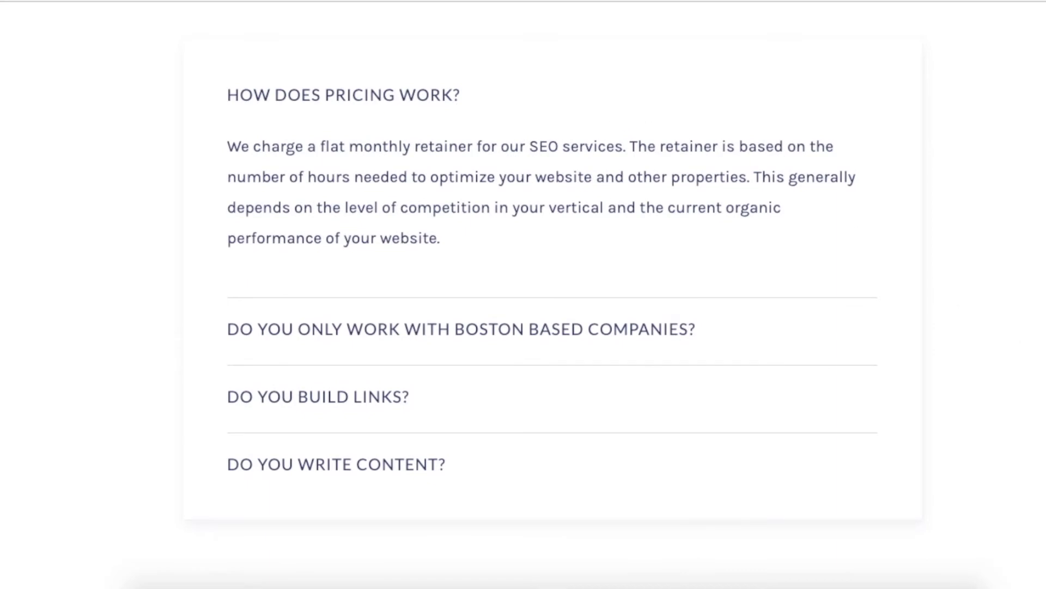
scroll(552, 295, down, 4)
scroll(552, 295, up, 4)
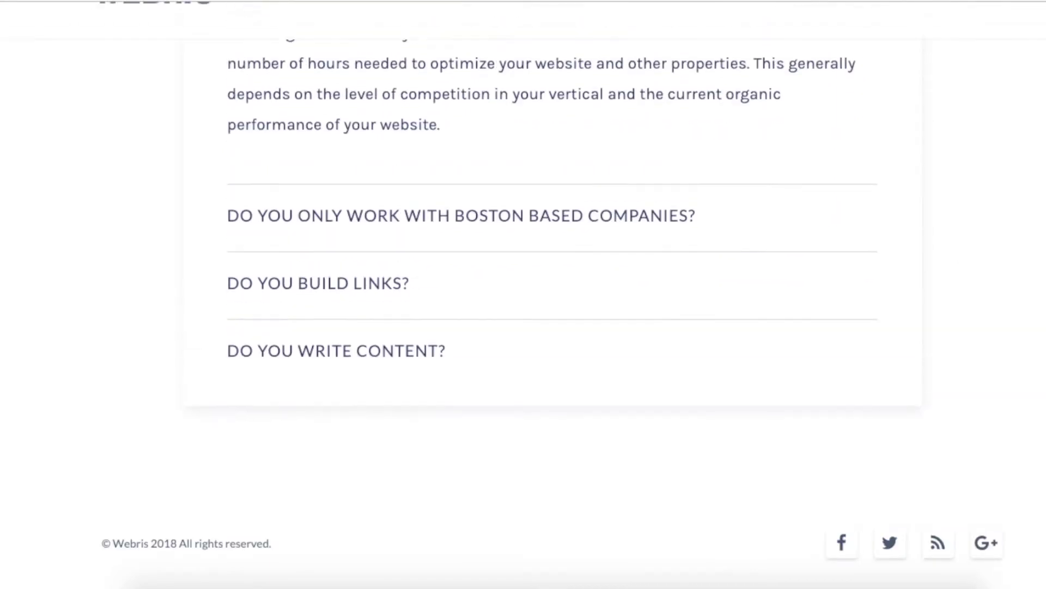
scroll(553, 294, up, 2)
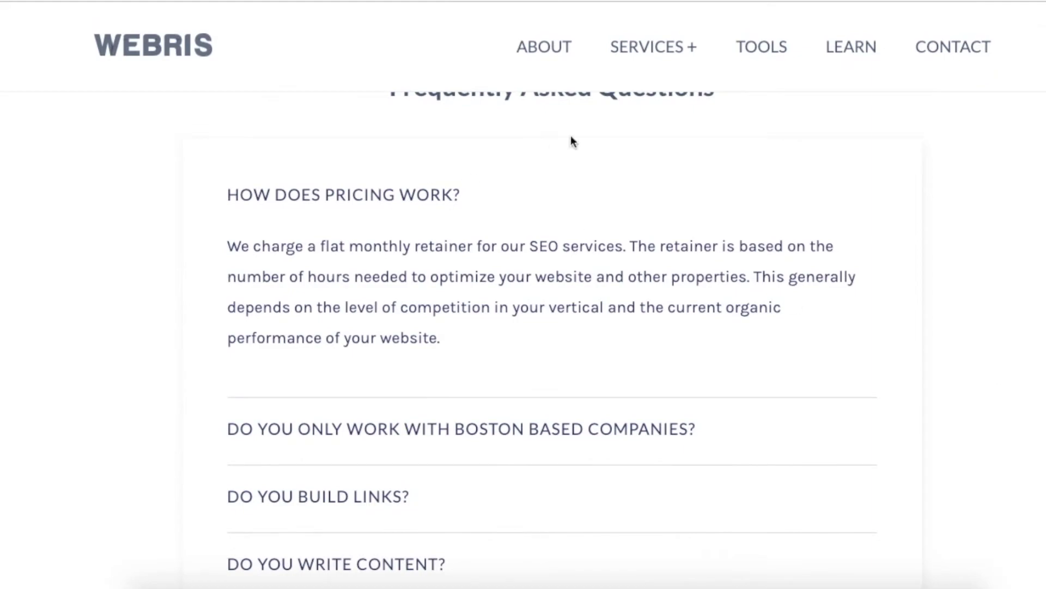
scroll(807, 94, up, 15)
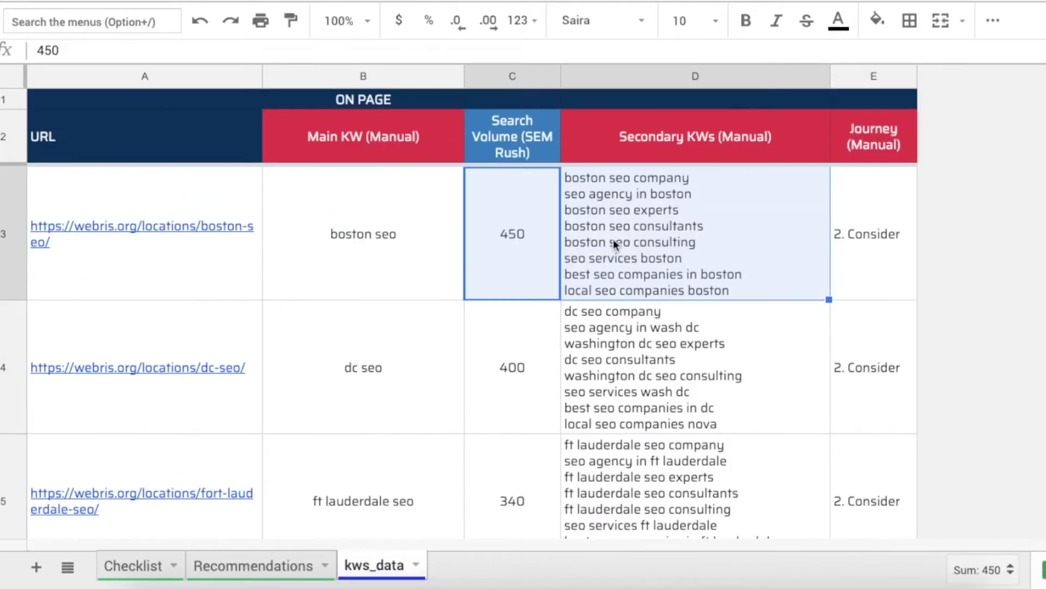
In the Google Sheets template, paste the secondary Boston keywords from kws_data into the boston seo row's KW Gaps cell, removing the opening quotation mark.
click(614, 244)
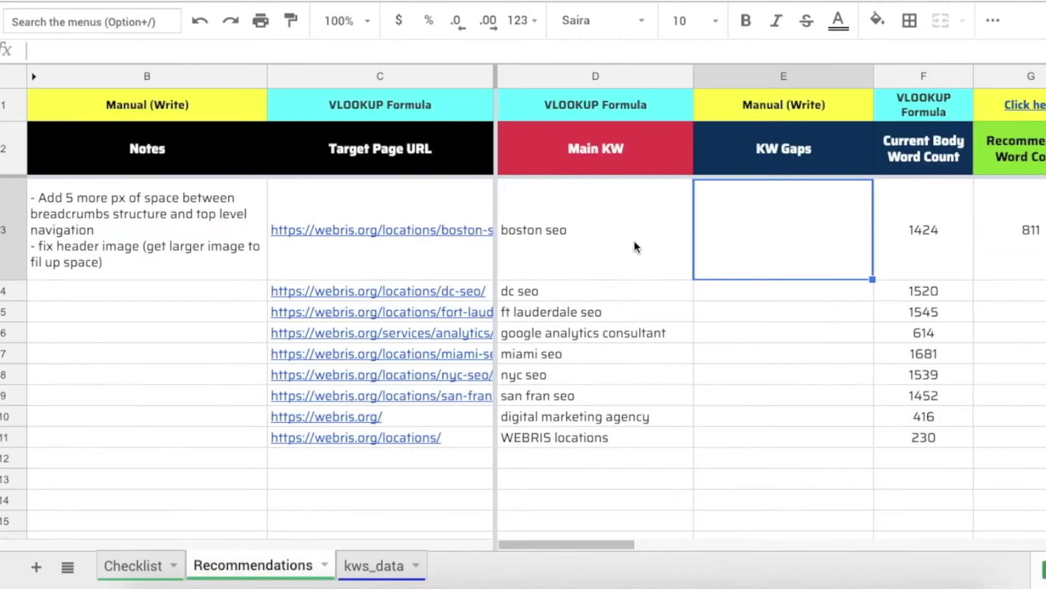
text("boston seo company seo agency in boston boston seo experts boston seo consultants boston seo consulting seo services boston best seo companies in boston local seo companies boston")
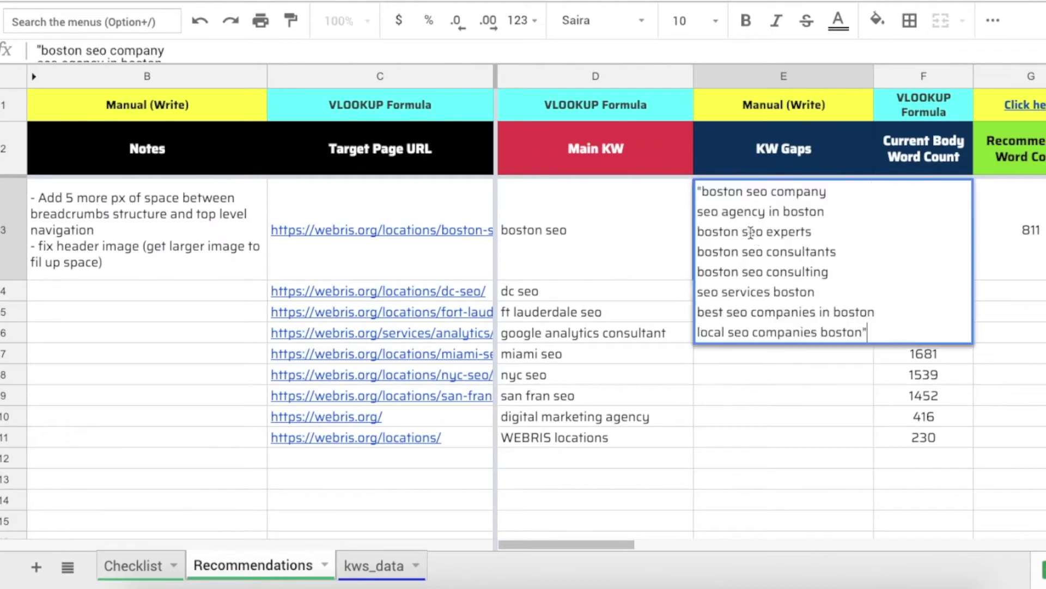
click(702, 187)
key(BackSpace)
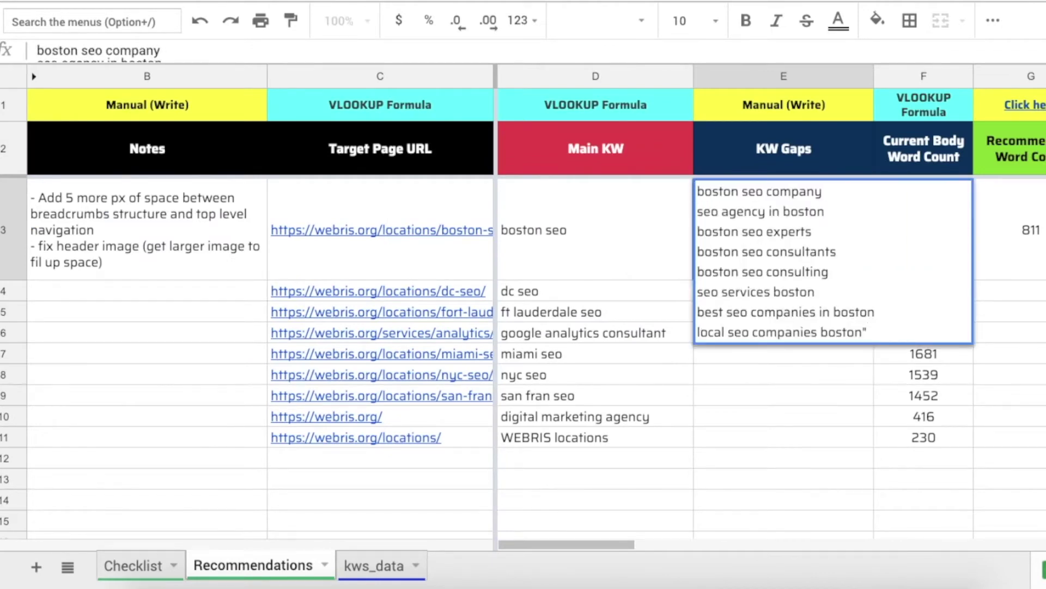
Copy "boston seo company" from the KW Gaps cell and search the WEBRIS Boston page for it.
drag(822, 192, 681, 195)
key(ctrl+c)
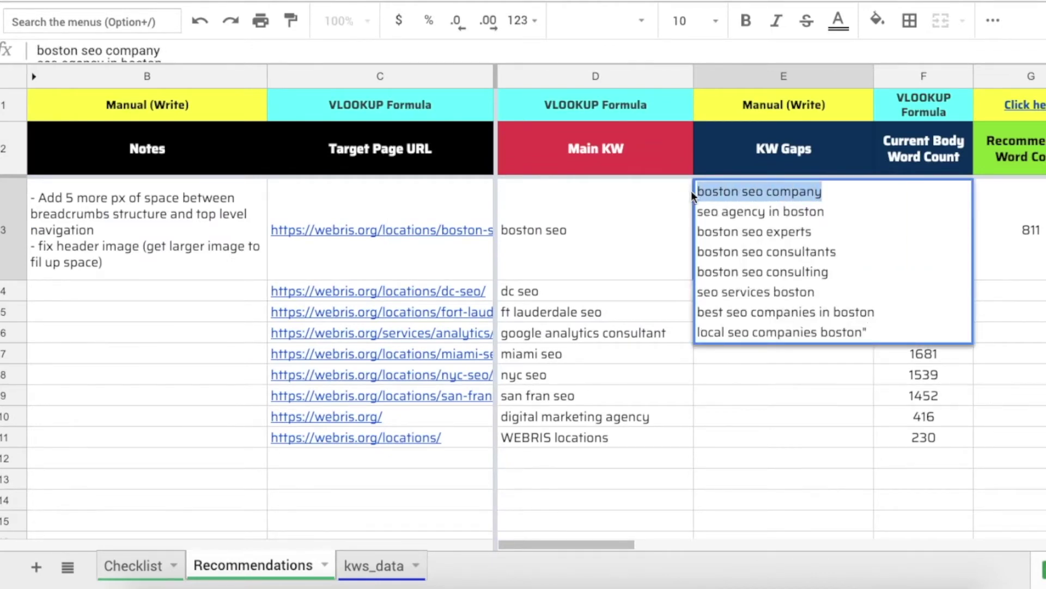
key(ctrl+Tab)
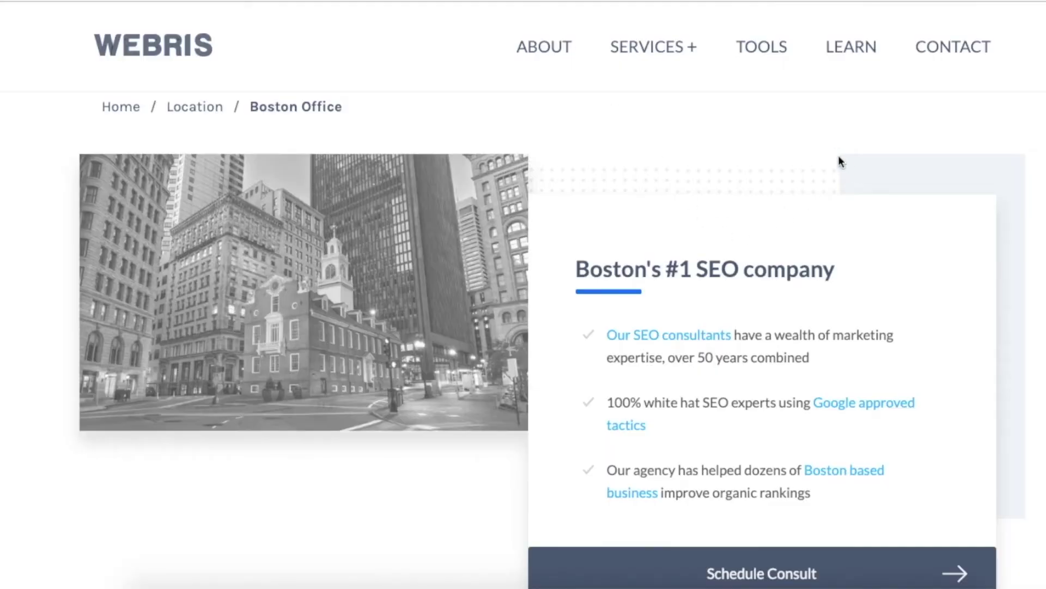
key(ctrl+f)
key(ctrl+v)
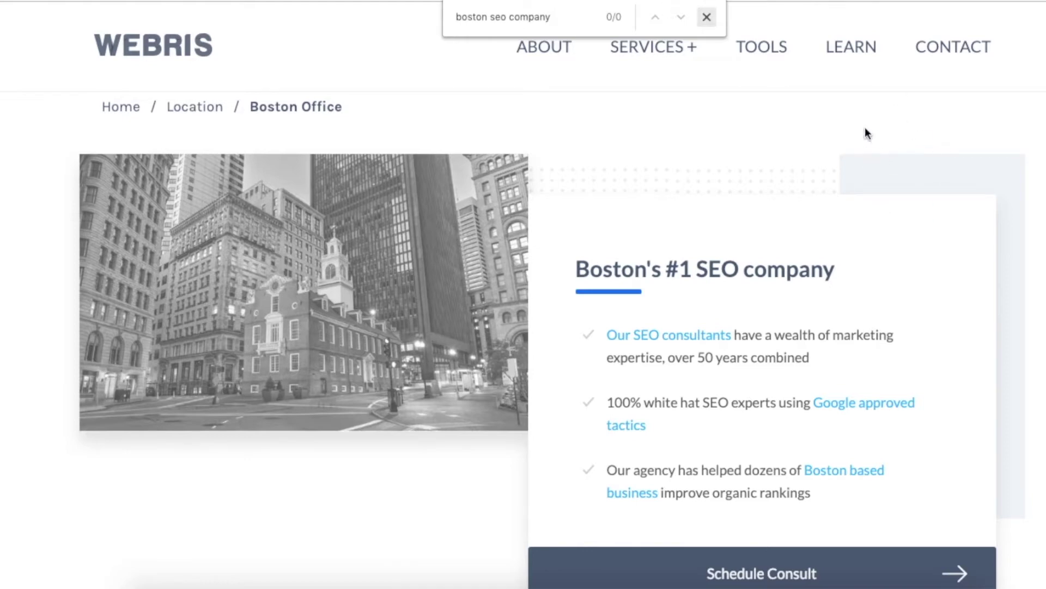
key(Escape)
key(ctrl+Tab)
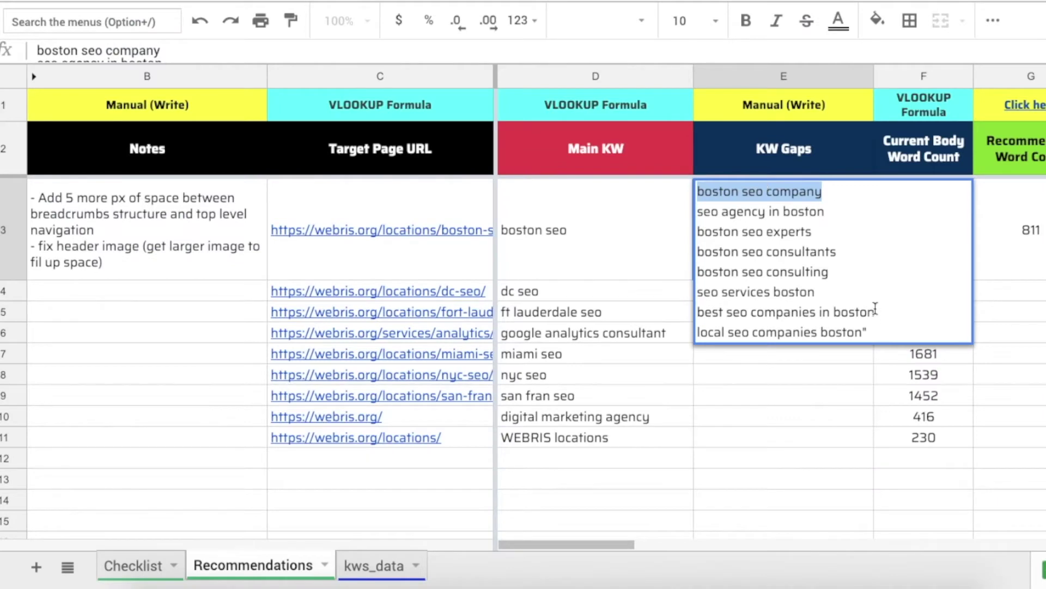
Remove the closing quotation mark from the keyword list in the KW Gaps cell and commit the entry.
click(878, 332)
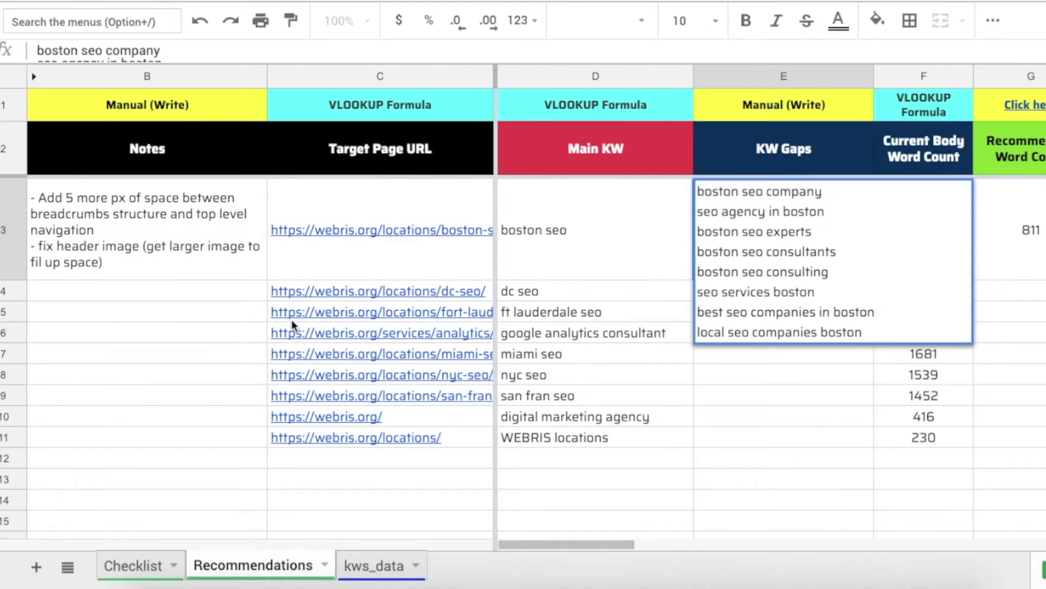
double_click(208, 261)
click(763, 228)
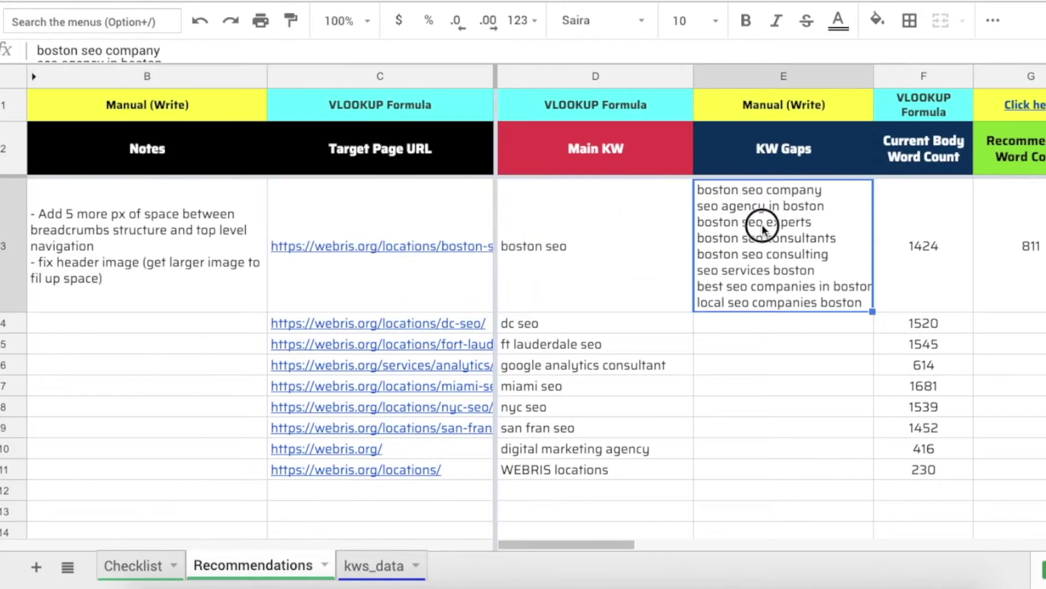
Copy "seo agency in boston" from the KW Gaps list and search the WEBRIS Boston page for it.
click(824, 191)
double_click(825, 191)
drag(824, 212, 671, 210)
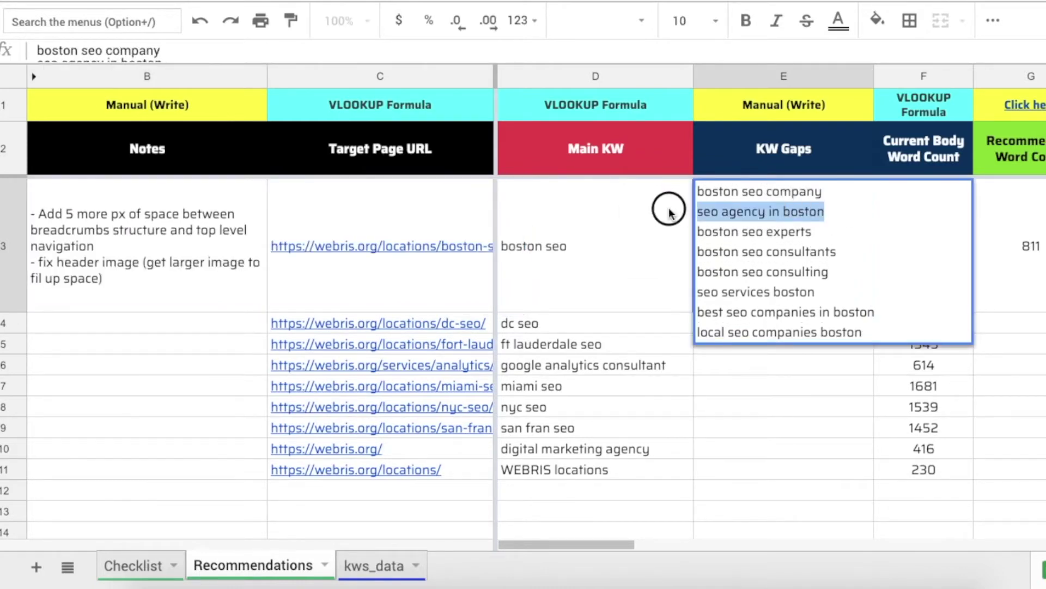
key(super+c)
key(super+Tab)
key(super+f)
key(super+v)
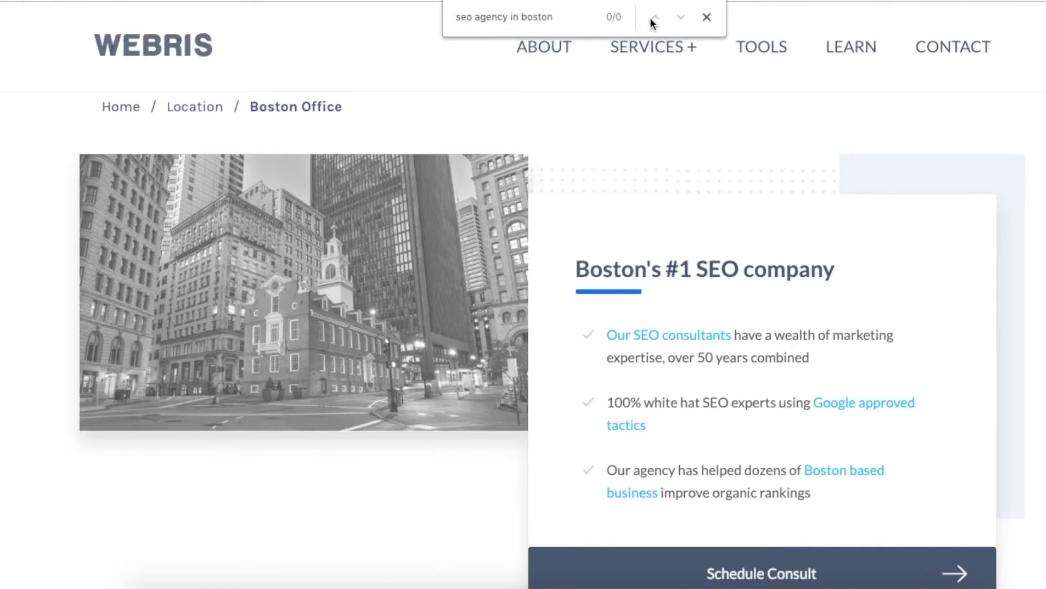
Shorten the page search to "seo agency" to look for a close variation of the keyword.
drag(561, 17, 512, 8)
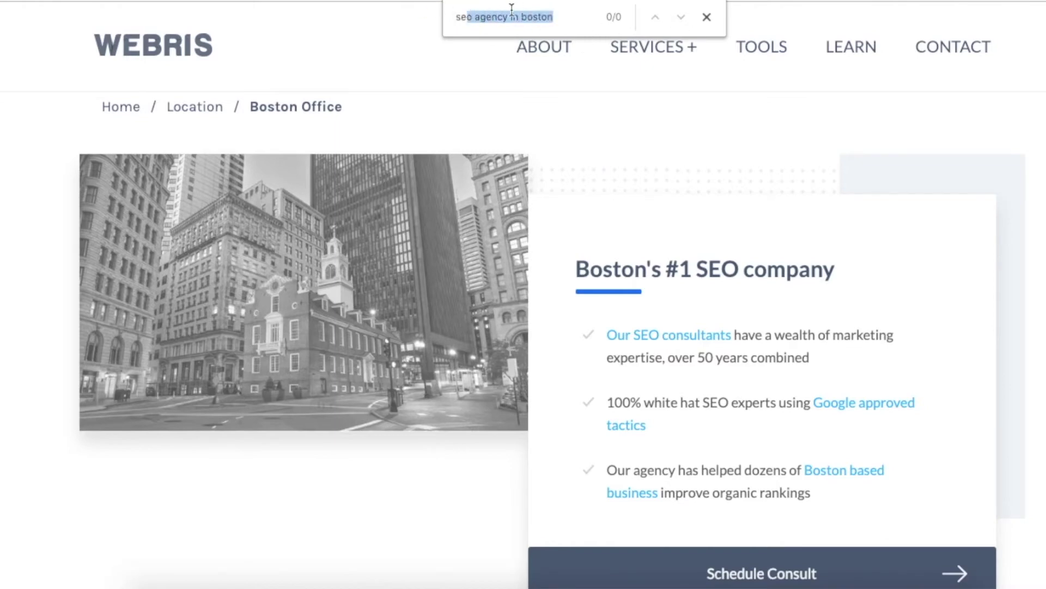
click(553, 17)
triple_click(518, 18)
click(517, 18)
triple_click(521, 17)
click(684, 191)
scroll(784, 243, down, 3)
scroll(782, 242, down, 6)
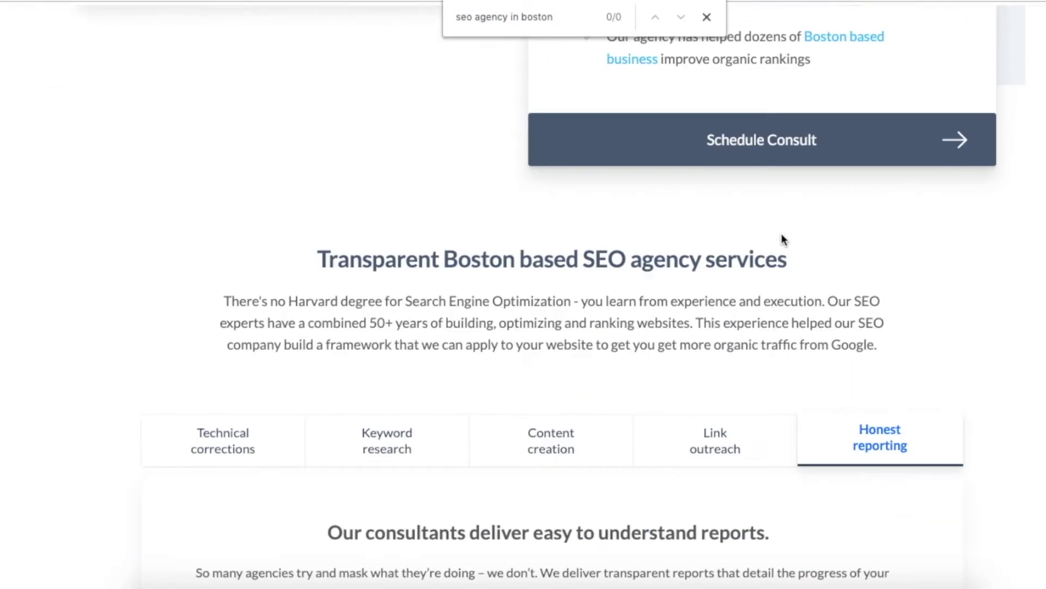
drag(554, 17, 515, 17)
key(BackSpace)
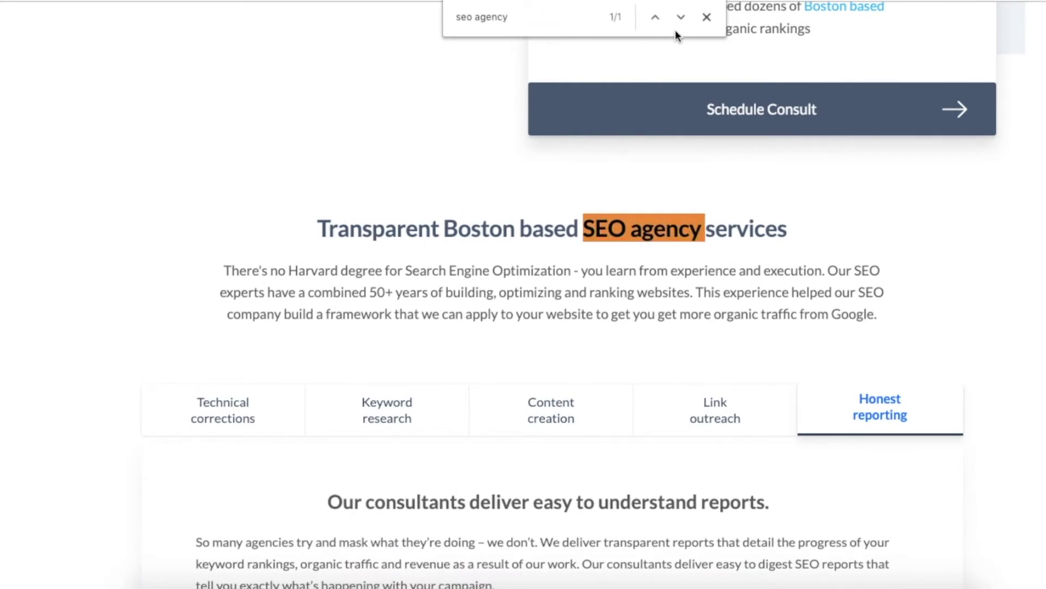
Highlight "Boston based SEO agency" in the services heading and search the page for "seo agency in boston" again.
drag(449, 229, 696, 224)
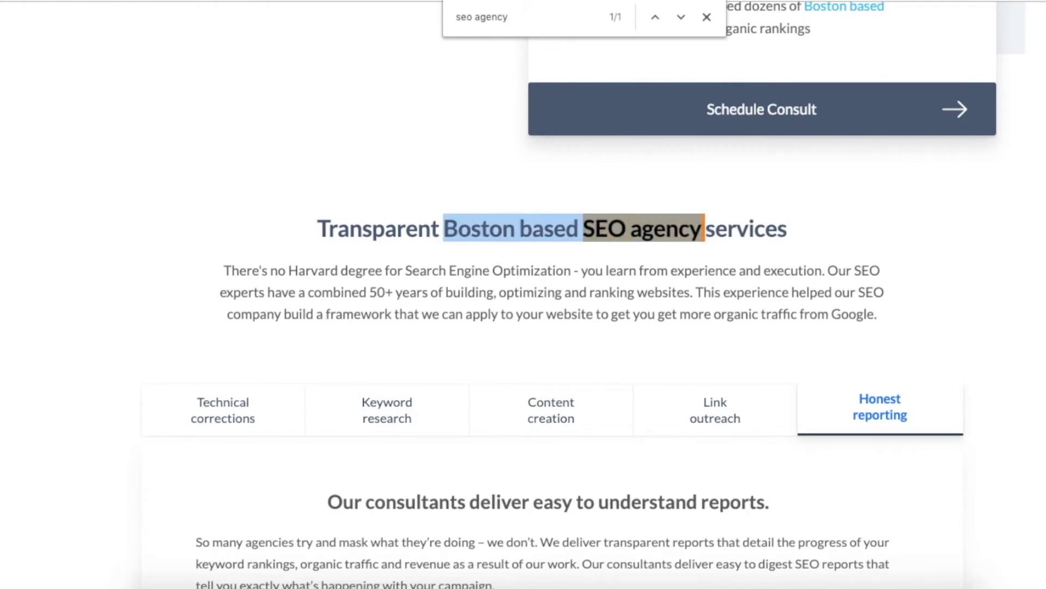
click(512, 17)
text(in boston)
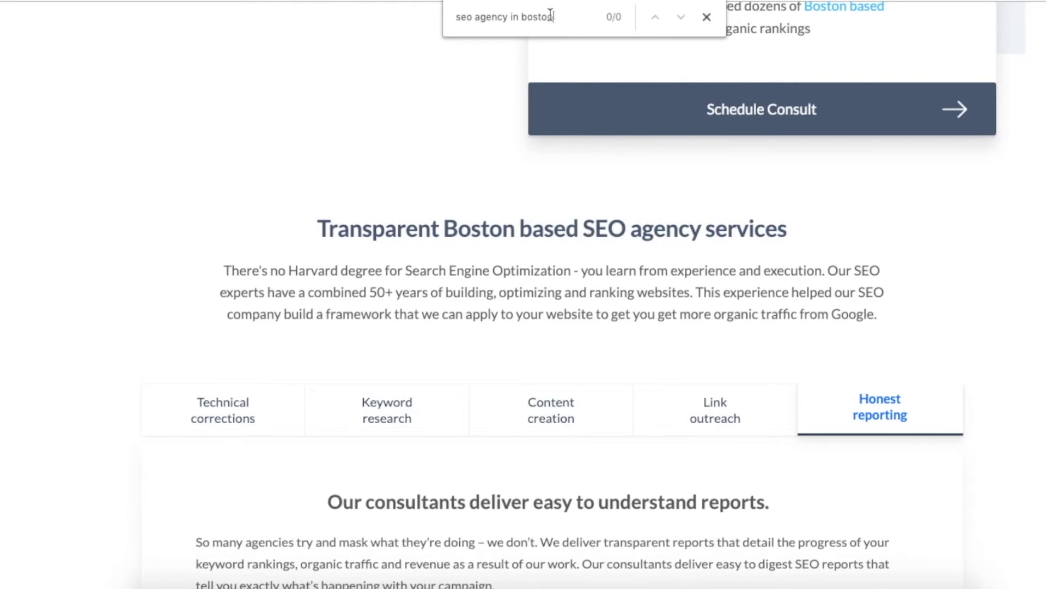
Compare the searched phrase "seo agency in boston" with the "Boston based SEO agency" wording in the services heading.
triple_click(489, 15)
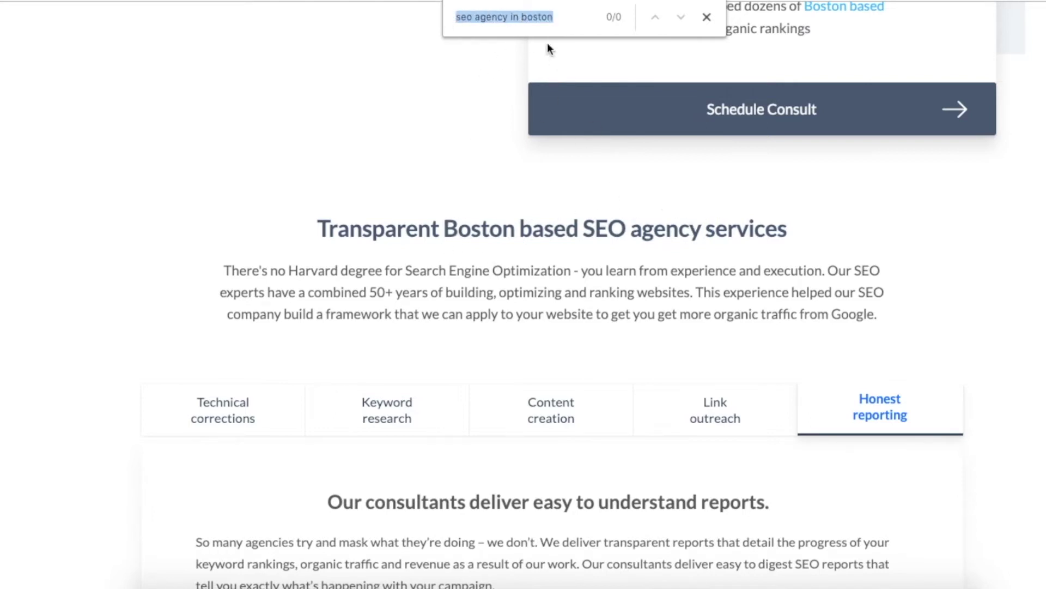
triple_click(778, 227)
click(794, 234)
click(697, 225)
drag(697, 225, 447, 229)
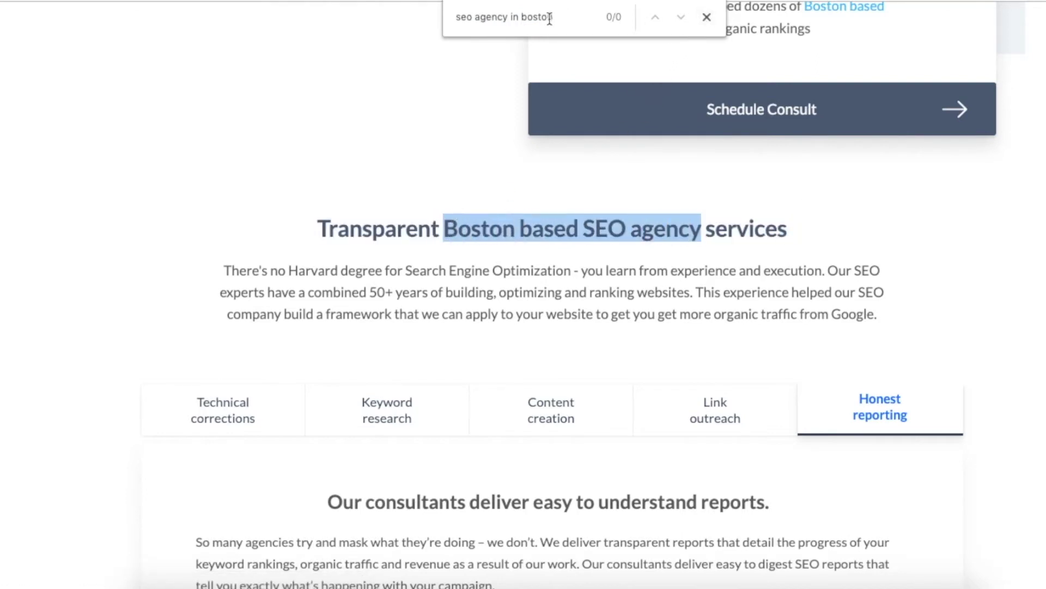
drag(554, 17, 457, 8)
click(513, 17)
drag(559, 17, 421, 47)
mouse_move(444, 229)
mouse_down()
mouse_move(703, 229)
mouse_move(439, 230)
mouse_up()
click(376, 228)
drag(317, 229, 702, 229)
drag(557, 11, 396, 10)
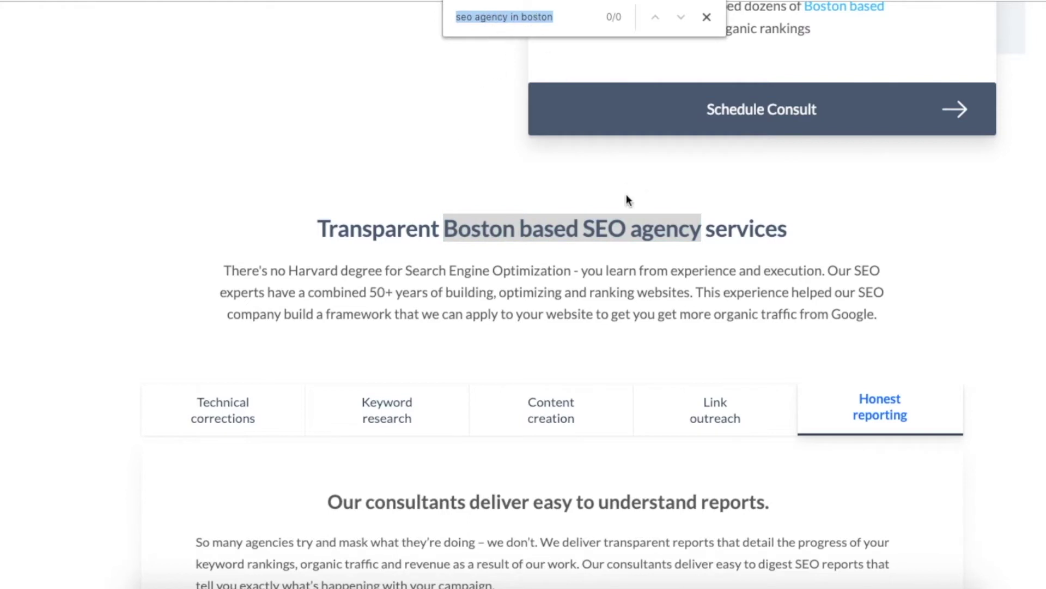
Examine the full heading "Transparent Boston based SEO agency services" as a natural variation of the keyword.
click(499, 228)
drag(733, 229, 449, 229)
click(443, 245)
drag(309, 231, 783, 227)
click(799, 217)
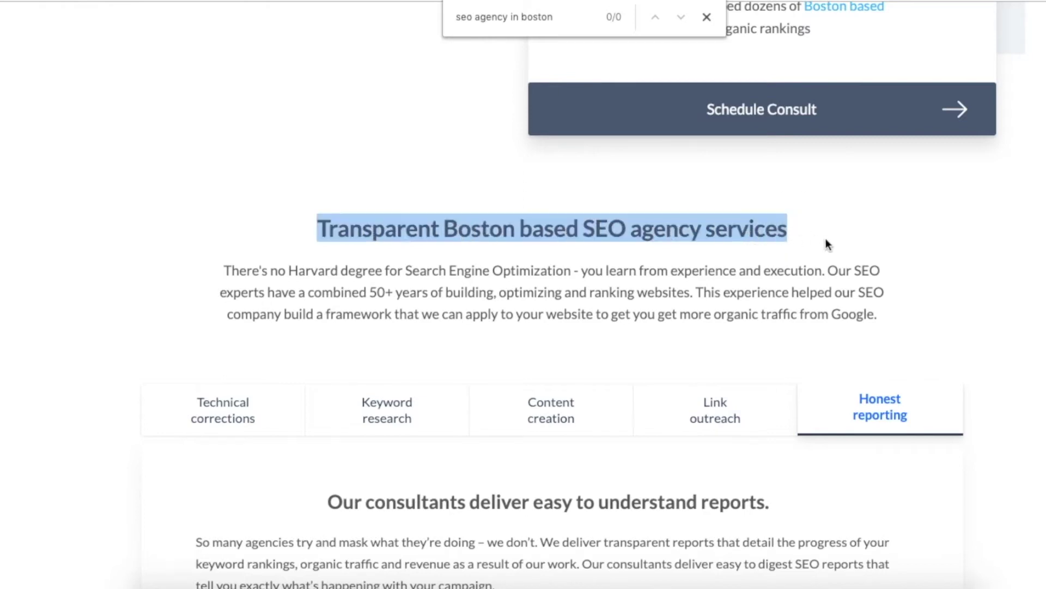
click(744, 65)
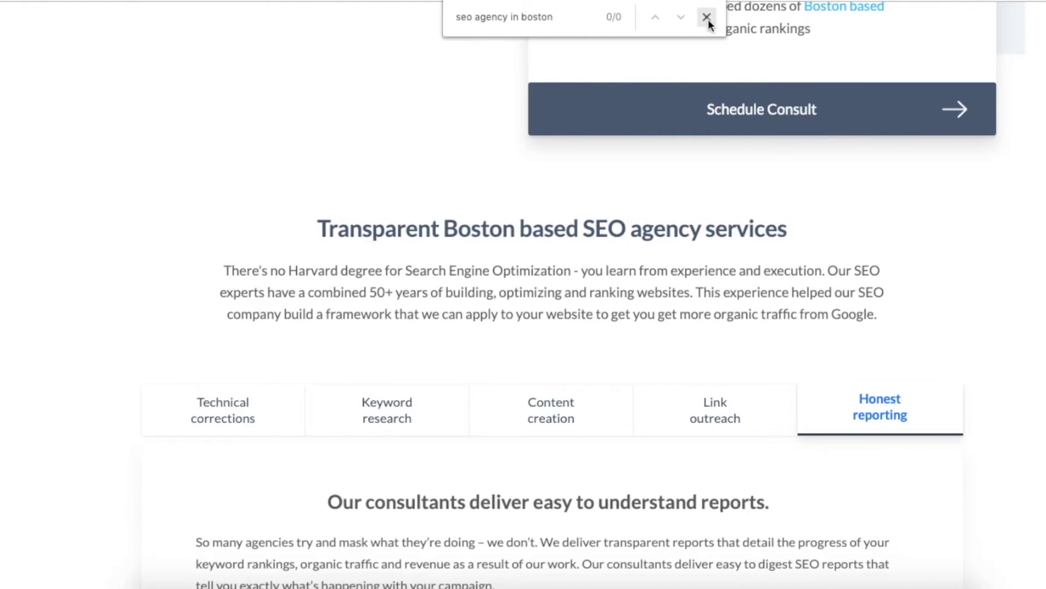
Close the page search and delete the keywords from "boston seo experts" through "seo services boston" from the Boston page's KW Gaps in the spreadsheet.
click(707, 18)
scroll(714, 164, up, 8)
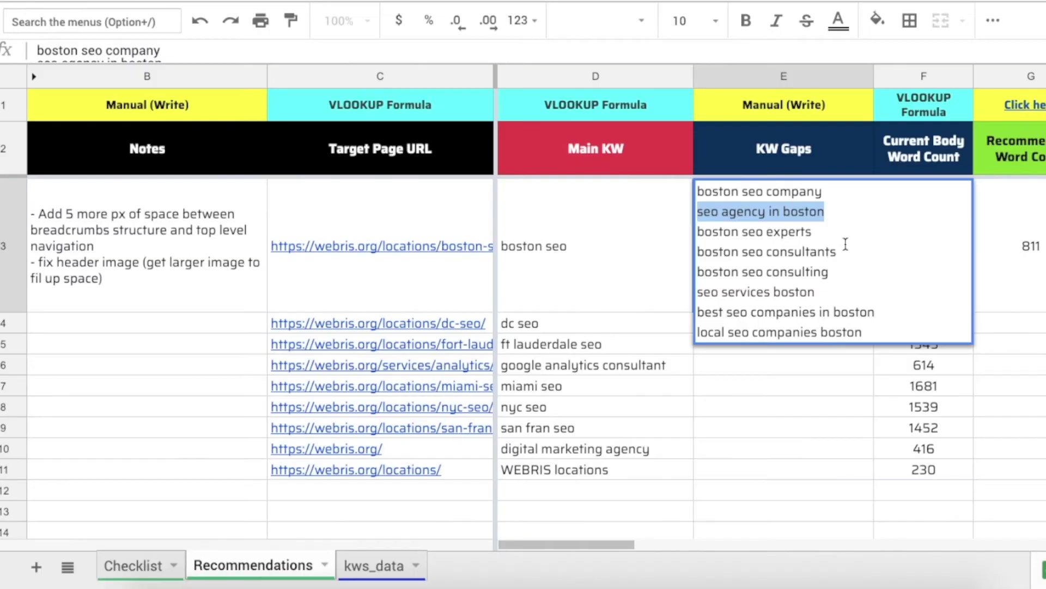
drag(697, 231, 792, 251)
click(788, 251)
drag(866, 322, 670, 241)
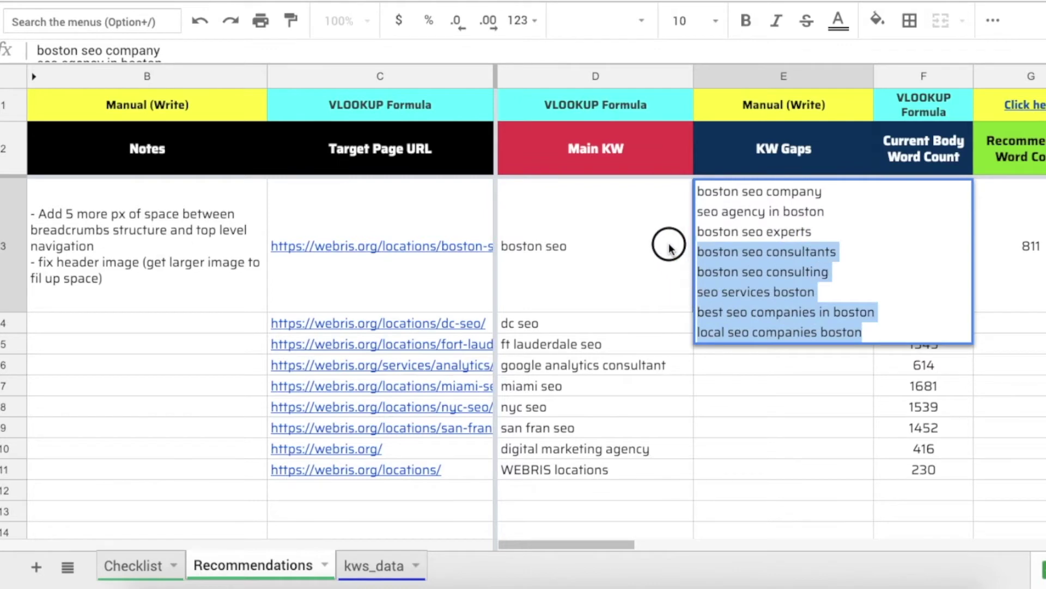
click(816, 291)
drag(822, 291, 666, 245)
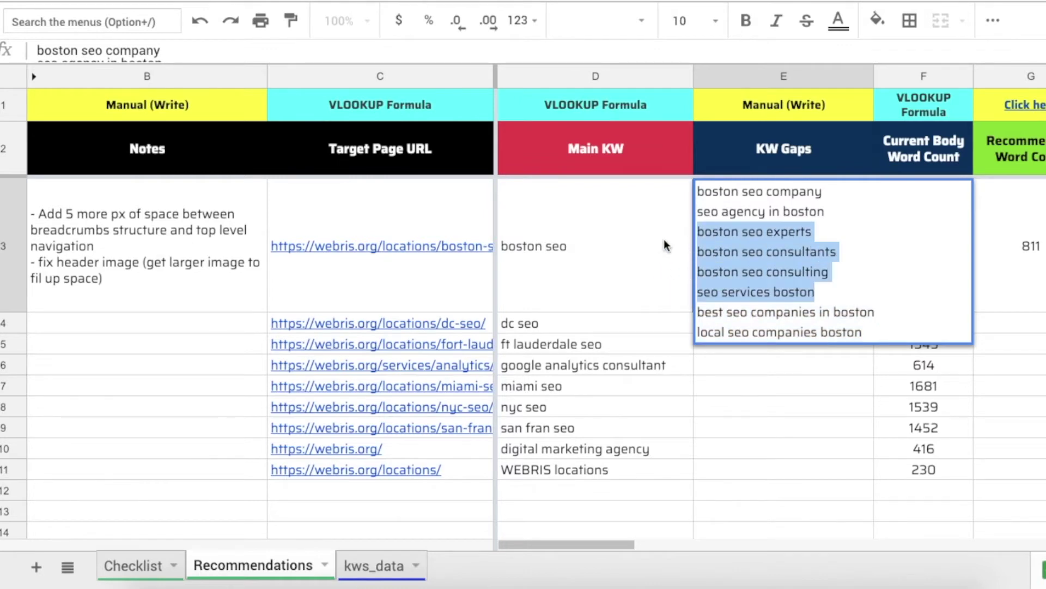
key(BackSpace)
click(812, 377)
click(780, 232)
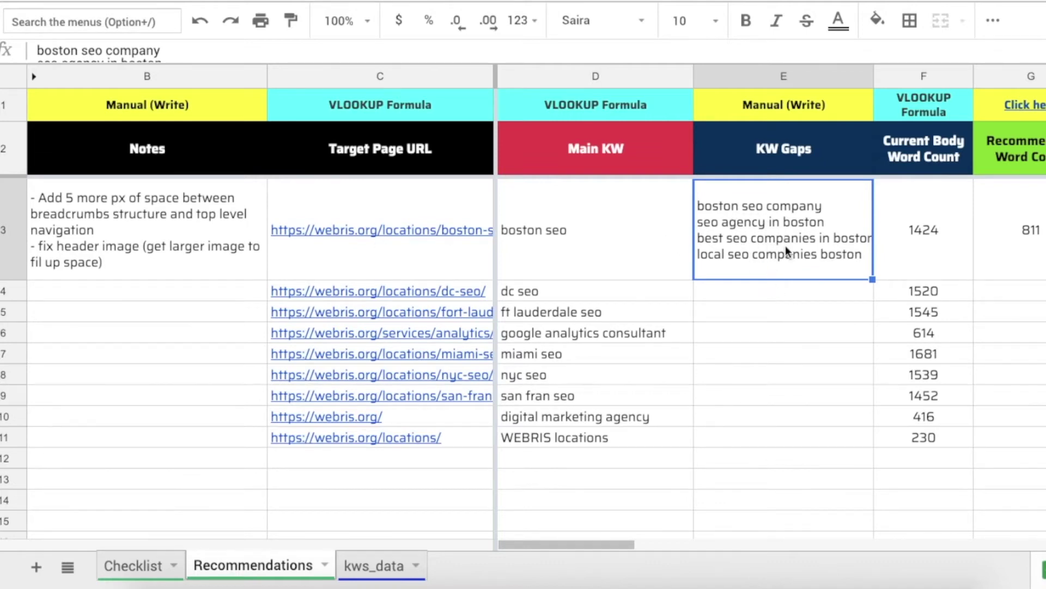
Add to the Boston page's Notes: "- Missing some key secondary KWs on the page, you can easily replace existing words on the page with these".
double_click(211, 265)
key(alt+Return)
text(- Missing s)
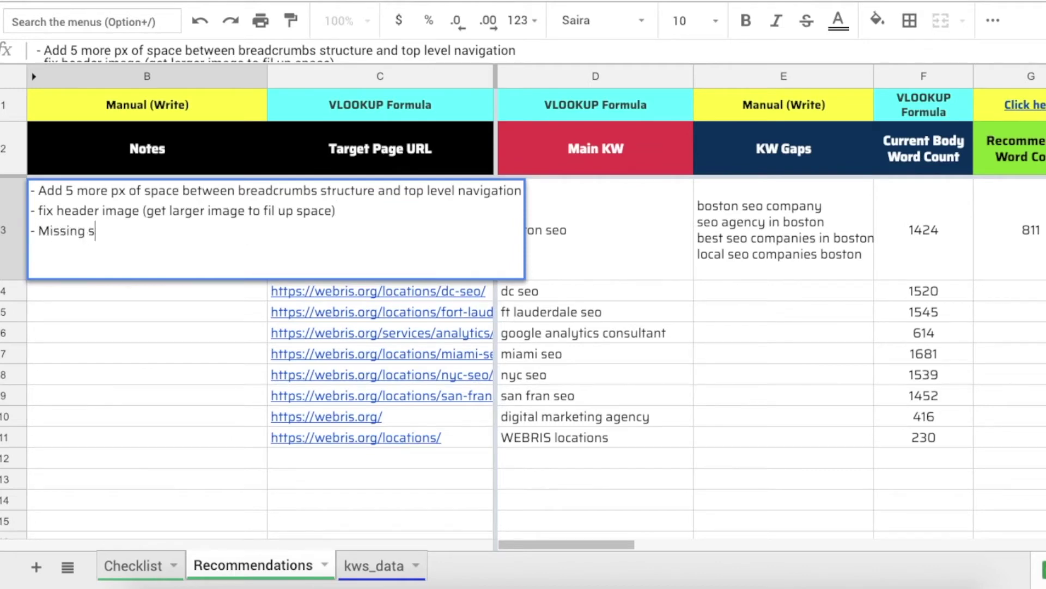
text(ome key secondary KWs on the page, you can easily replace existing words on the page with these)
key(Return)
click(261, 306)
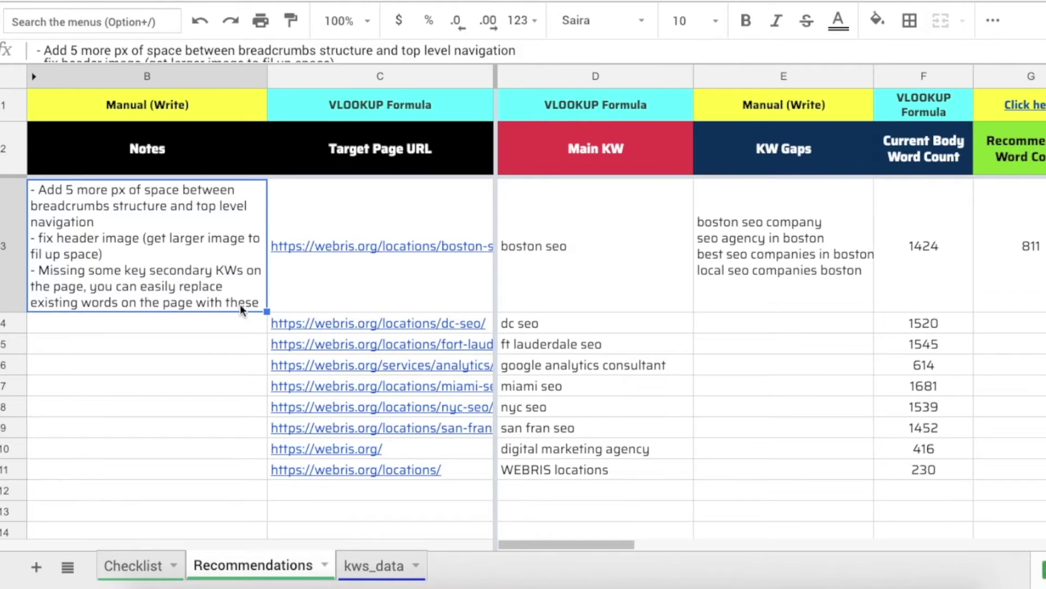
Review the Boston page's KW Gaps alongside its Current Body Word Count.
click(763, 278)
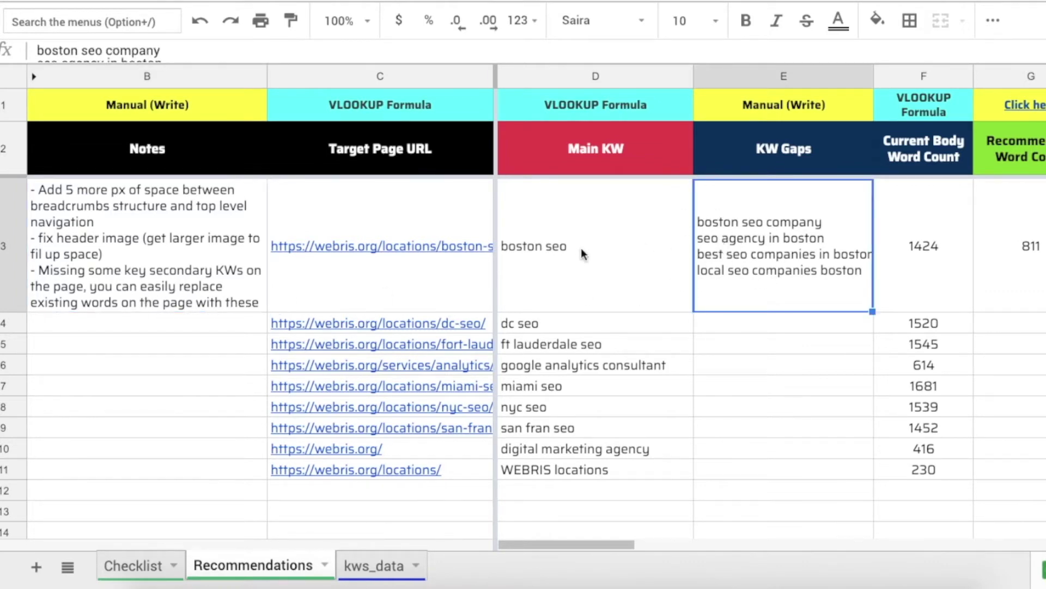
drag(621, 544, 717, 538)
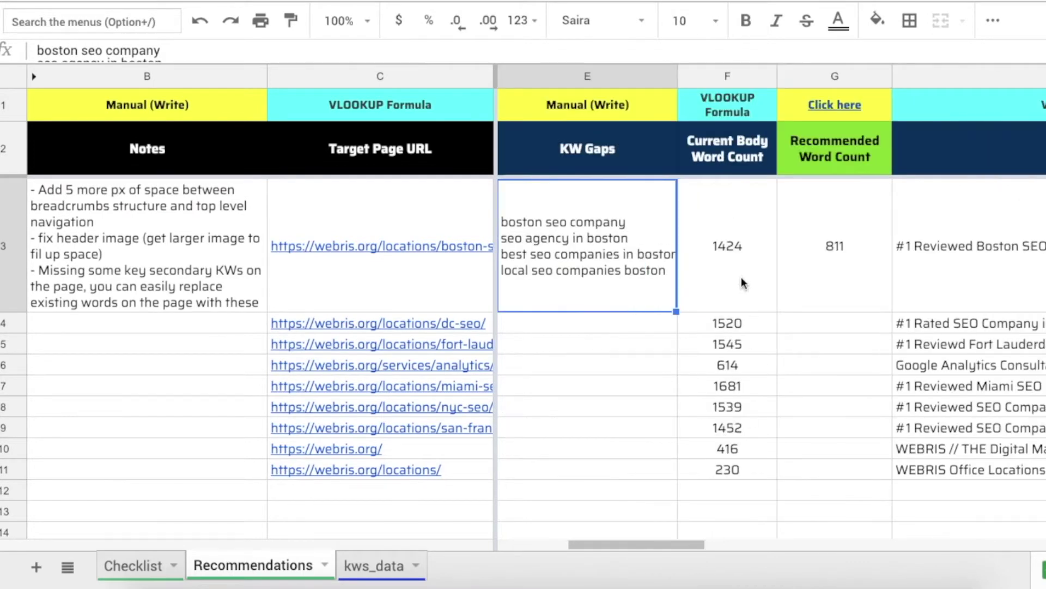
click(771, 242)
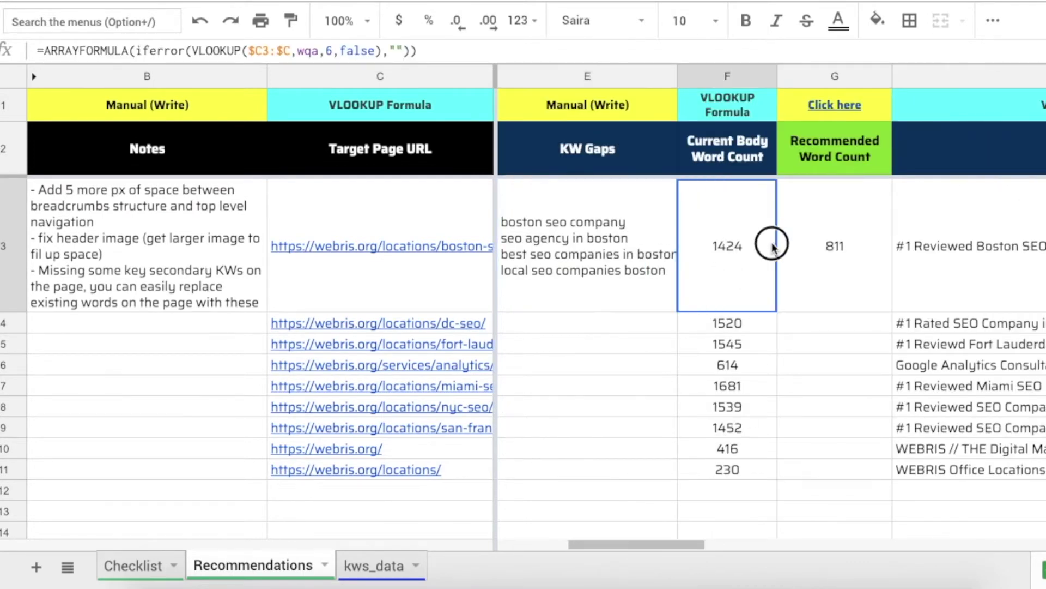
click(535, 260)
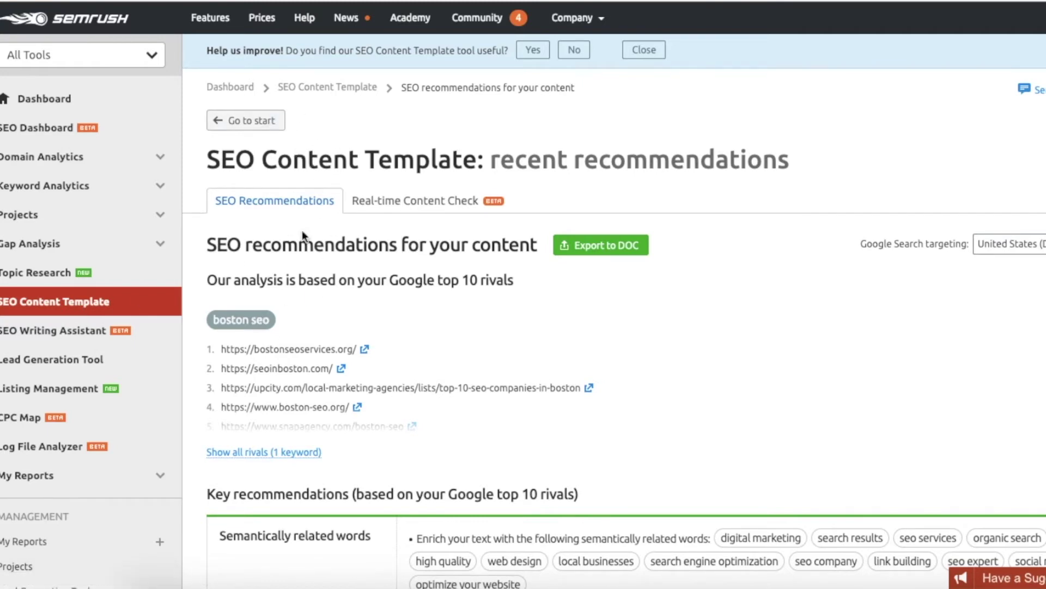
Switch to Semrush's SEO Content Template and examine the semantically related words recommended for "boston seo".
scroll(423, 207, down, 2)
scroll(473, 252, down, 4)
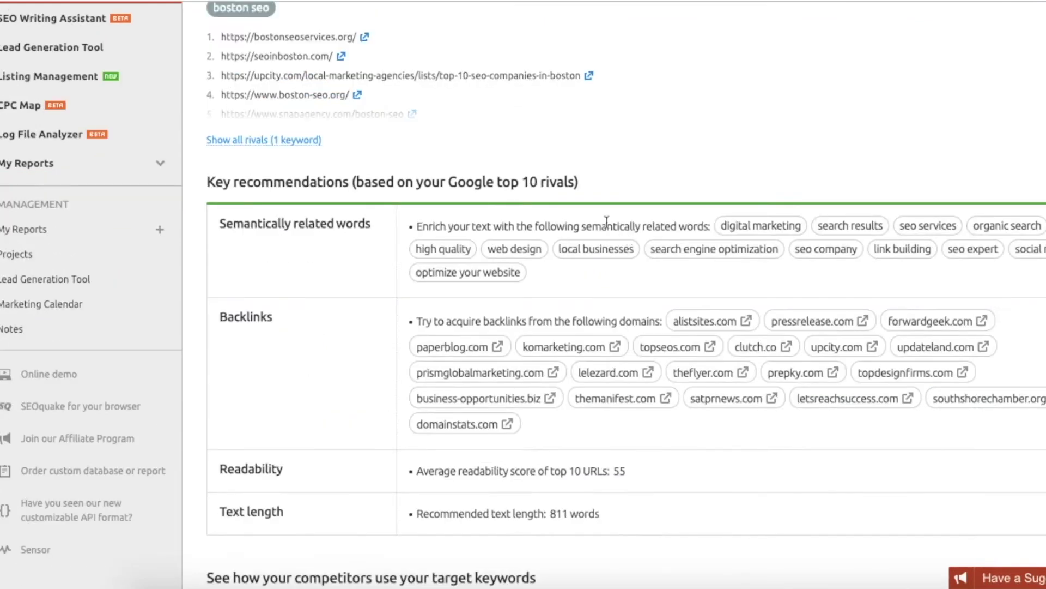
drag(385, 220, 219, 220)
click(220, 220)
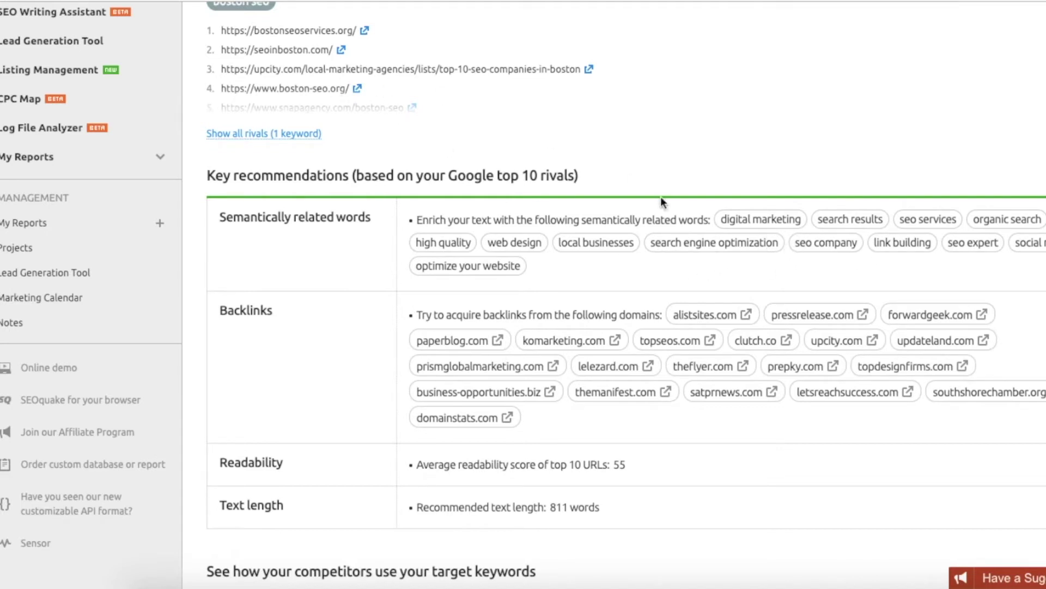
drag(398, 240, 476, 243)
click(615, 239)
drag(1042, 219, 975, 220)
drag(1042, 261, 1015, 256)
click(888, 241)
Check the recommended text length in the key recommendations for "boston seo".
scroll(645, 465, down, 1)
drag(597, 500, 534, 499)
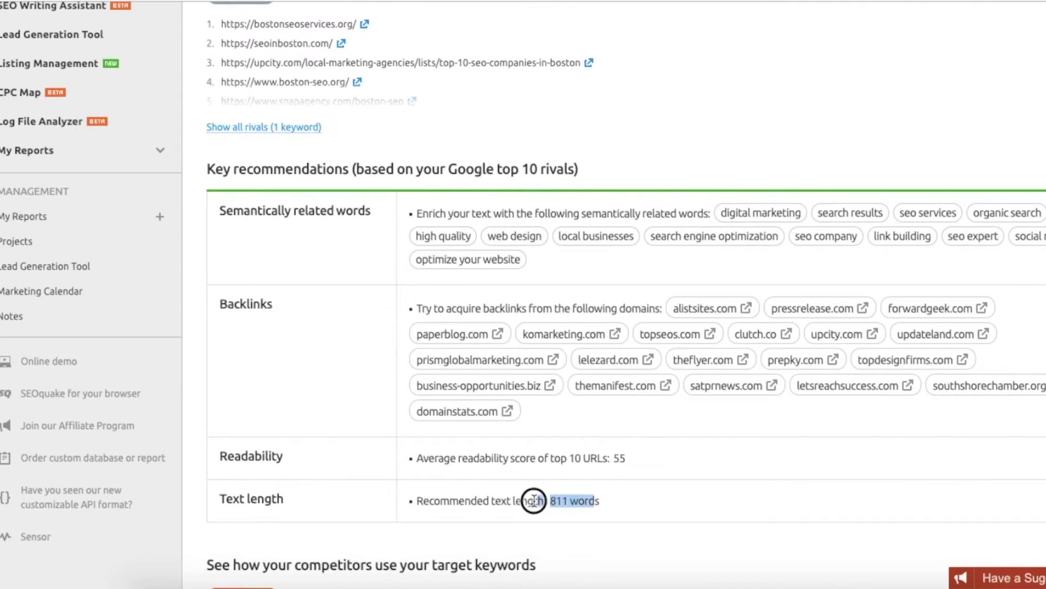
drag(599, 500, 411, 502)
double_click(559, 501)
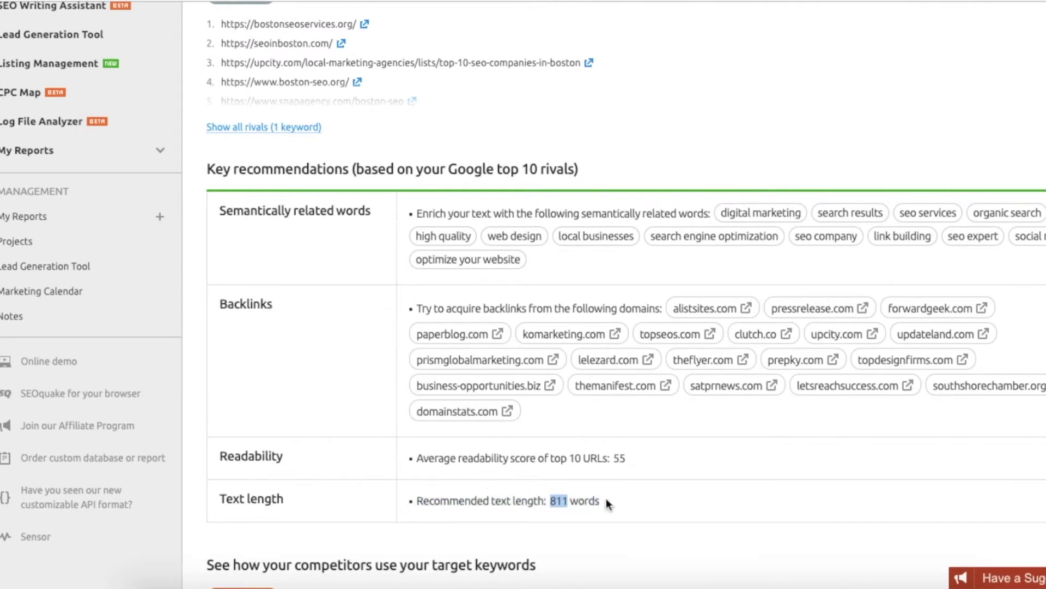
triple_click(559, 500)
click(657, 504)
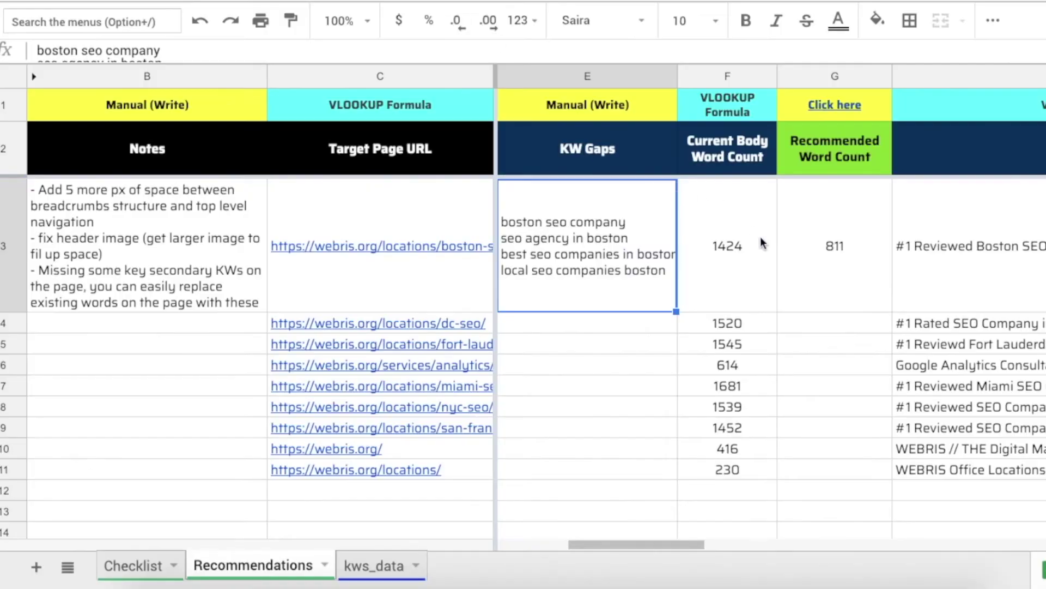
Return to the spreadsheet and compare the Boston page's Current Body Word Count with its Recommended Word Count.
click(846, 255)
click(735, 248)
click(822, 246)
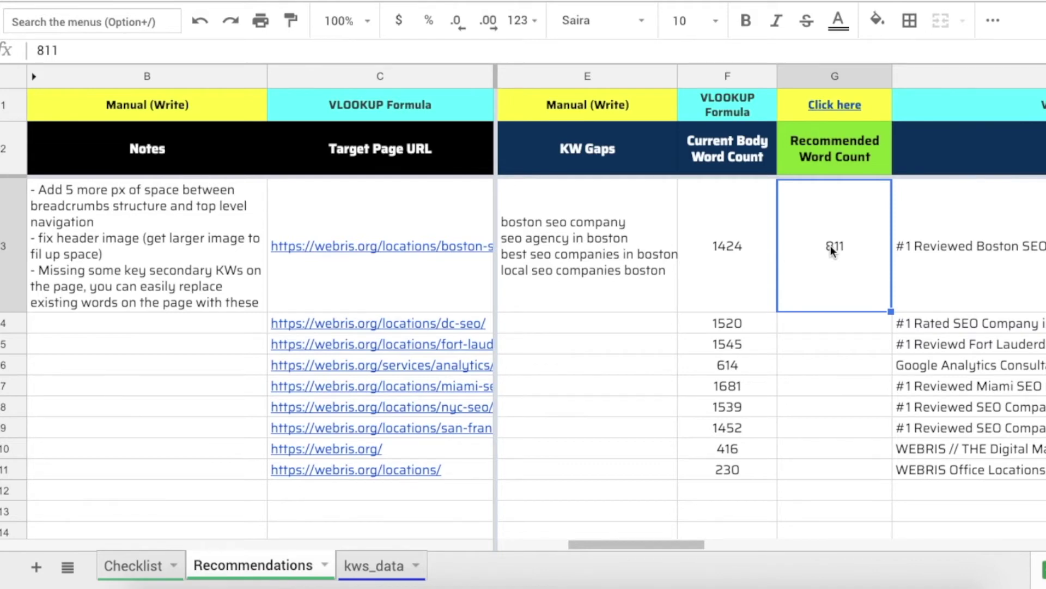
Review the Current Title entries for the listed pages and the Boston page's Recommended Title placeholder.
key(Right)
key(Right)
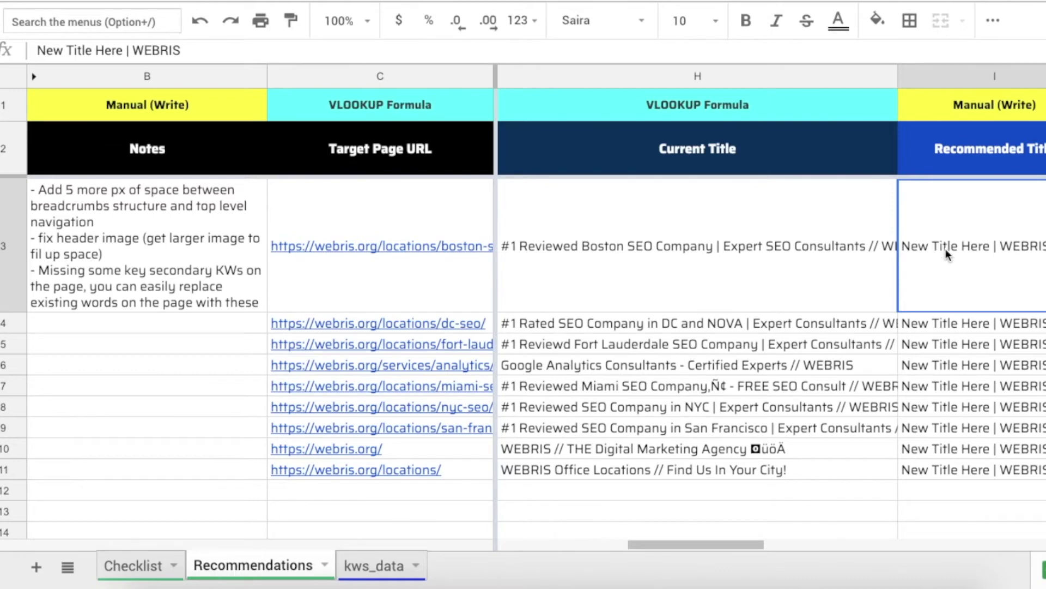
click(635, 250)
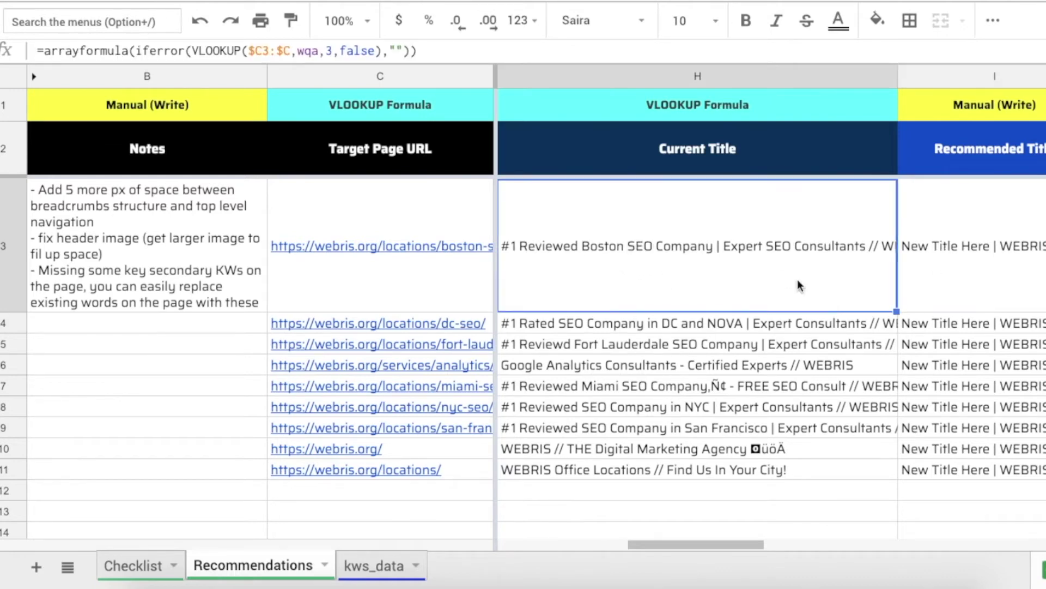
click(971, 294)
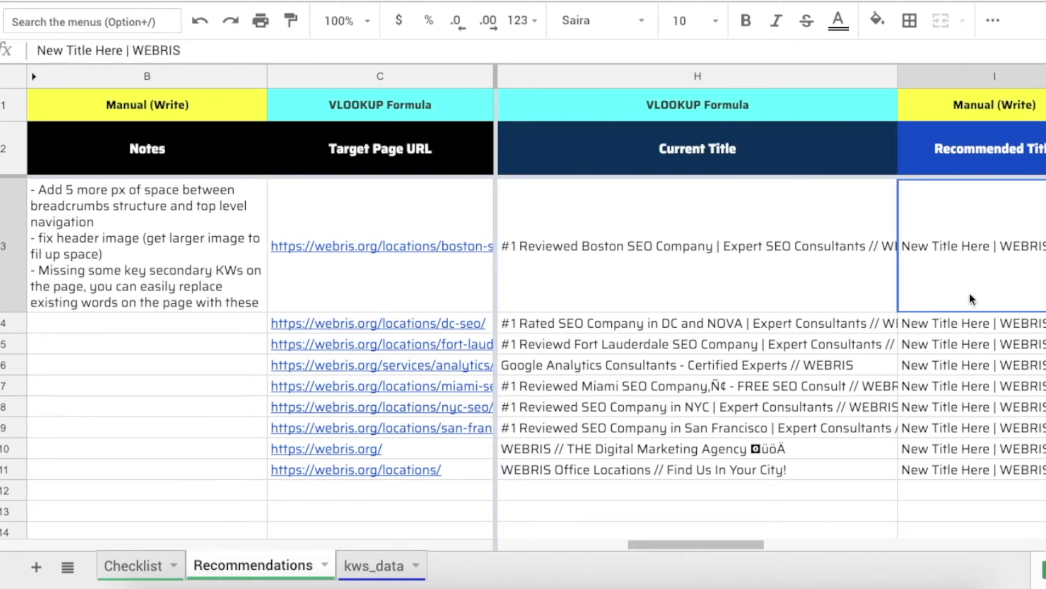
drag(754, 547, 775, 542)
drag(659, 303, 639, 473)
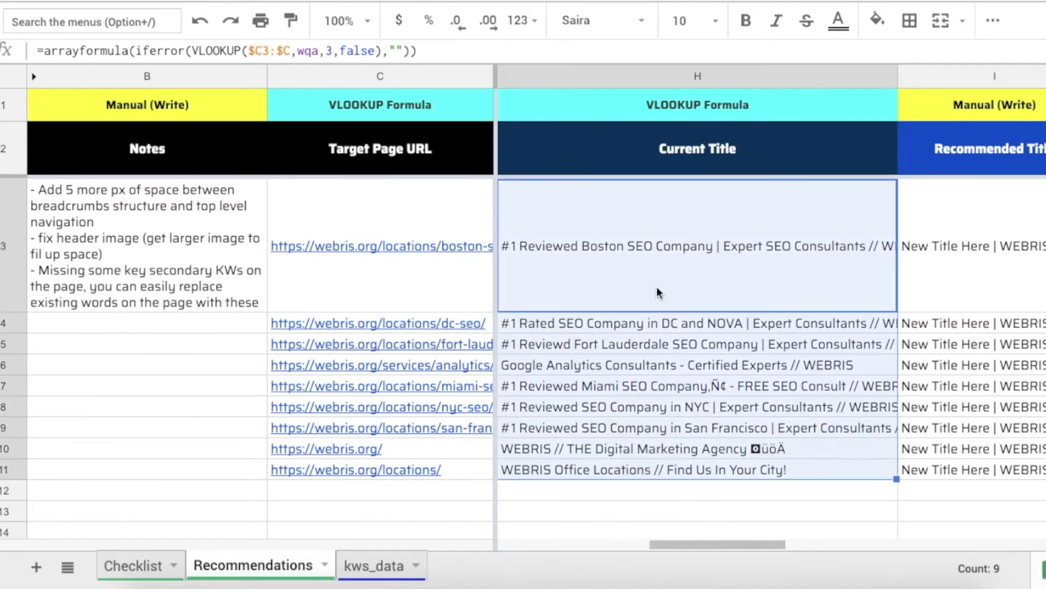
click(619, 349)
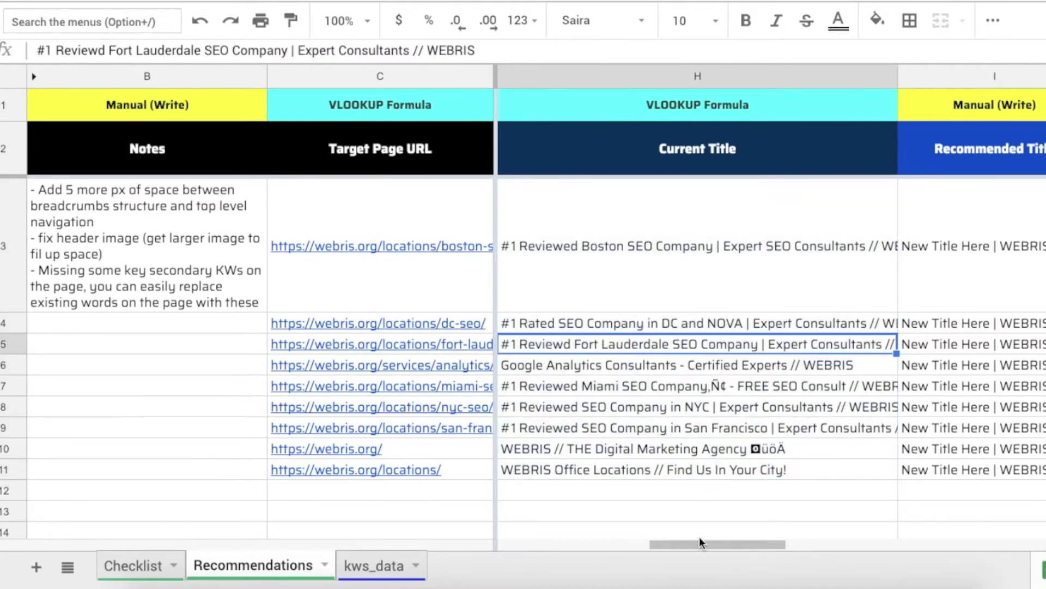
Review the Boston page's Current Meta, Recommended Meta and New Meta Length cells, continuing on to the H1 columns.
drag(728, 545, 846, 547)
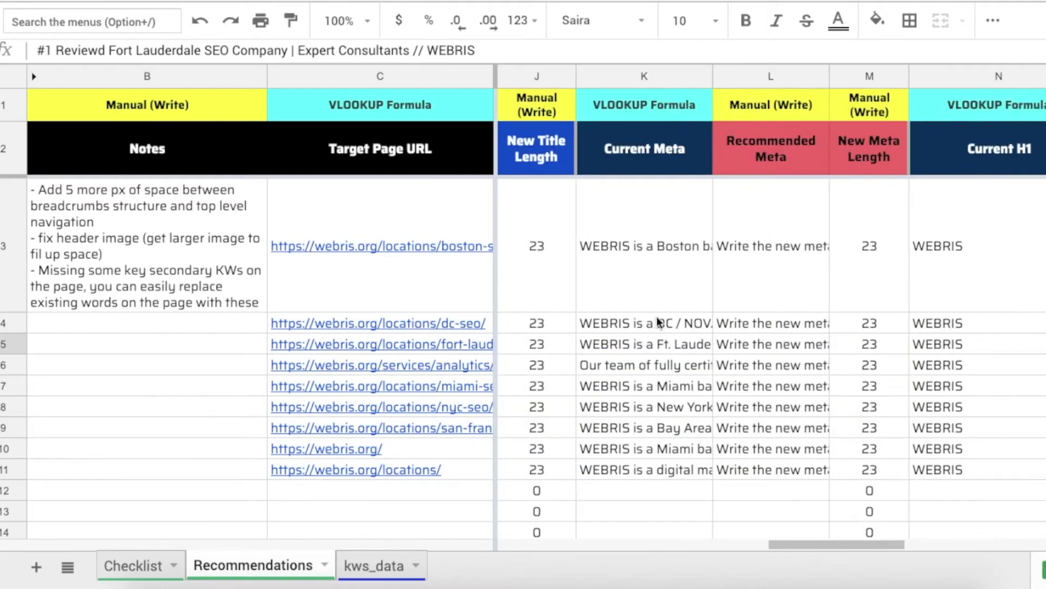
click(654, 285)
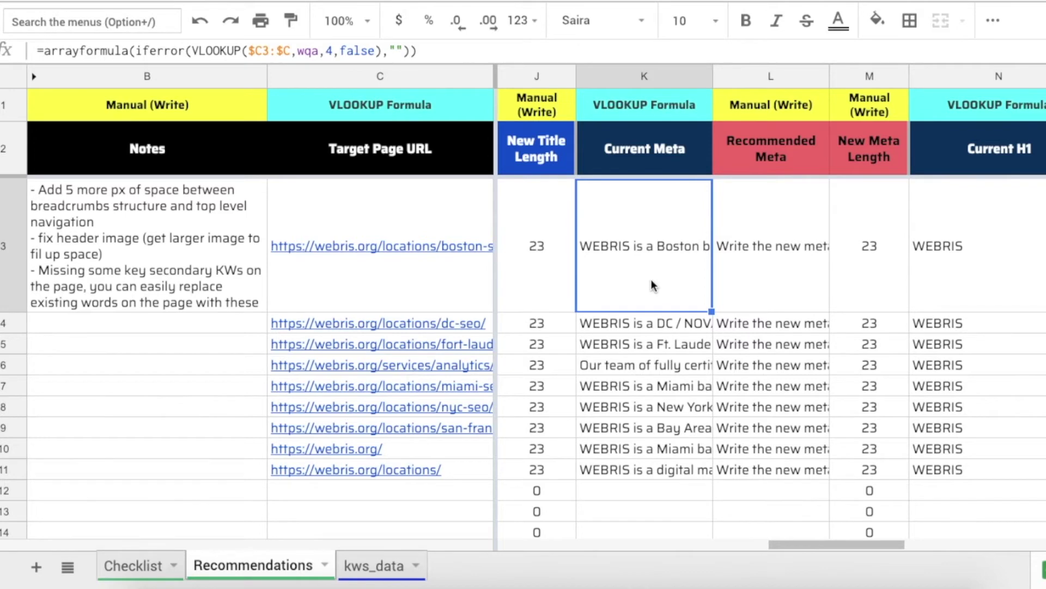
key(Right)
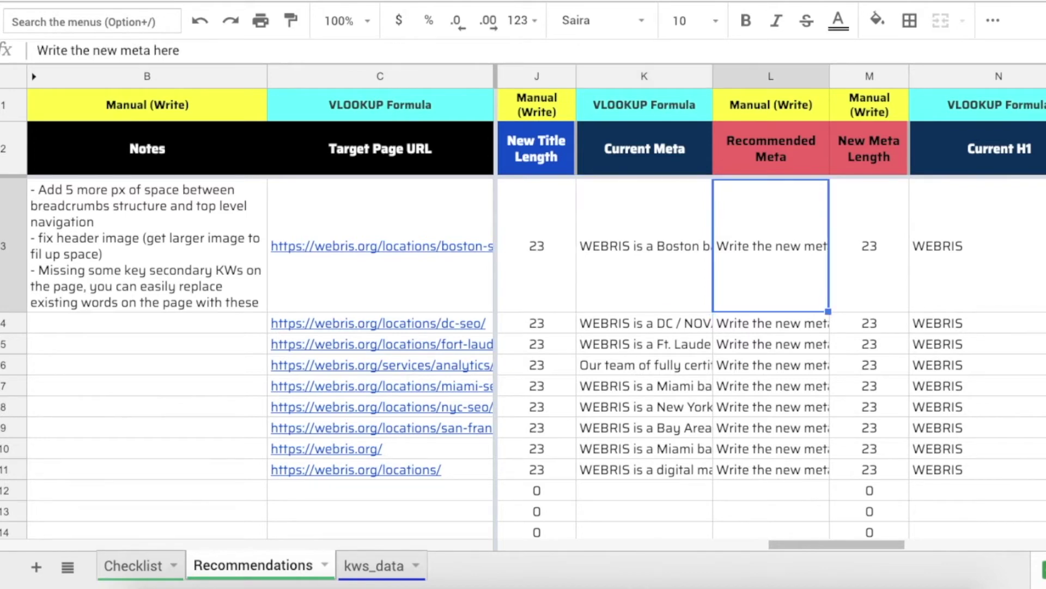
key(Right)
key(Right)
key(Right)
key(Right)
key(Right)
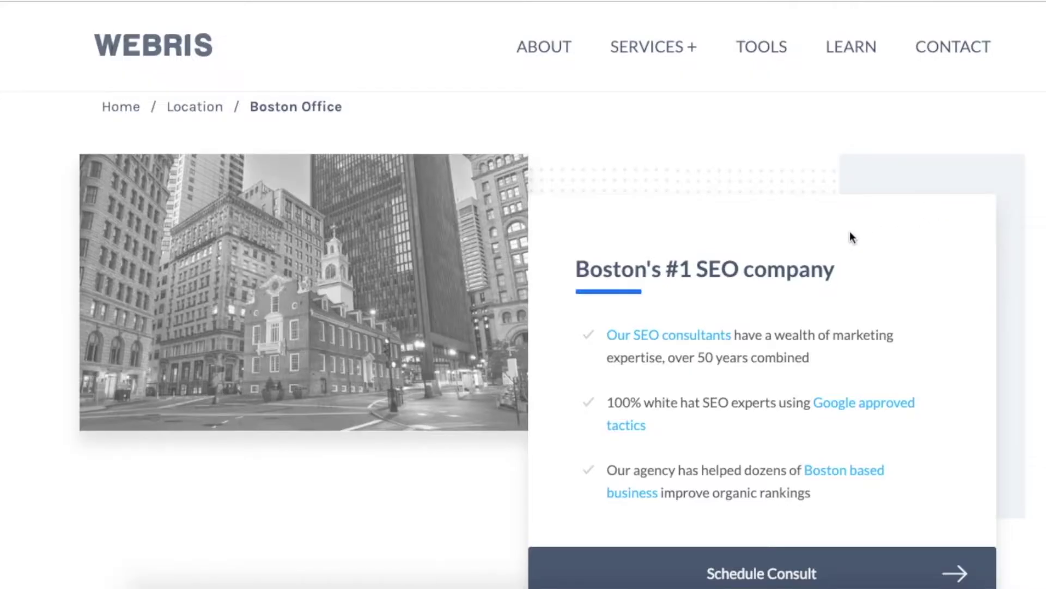
right_click(807, 263)
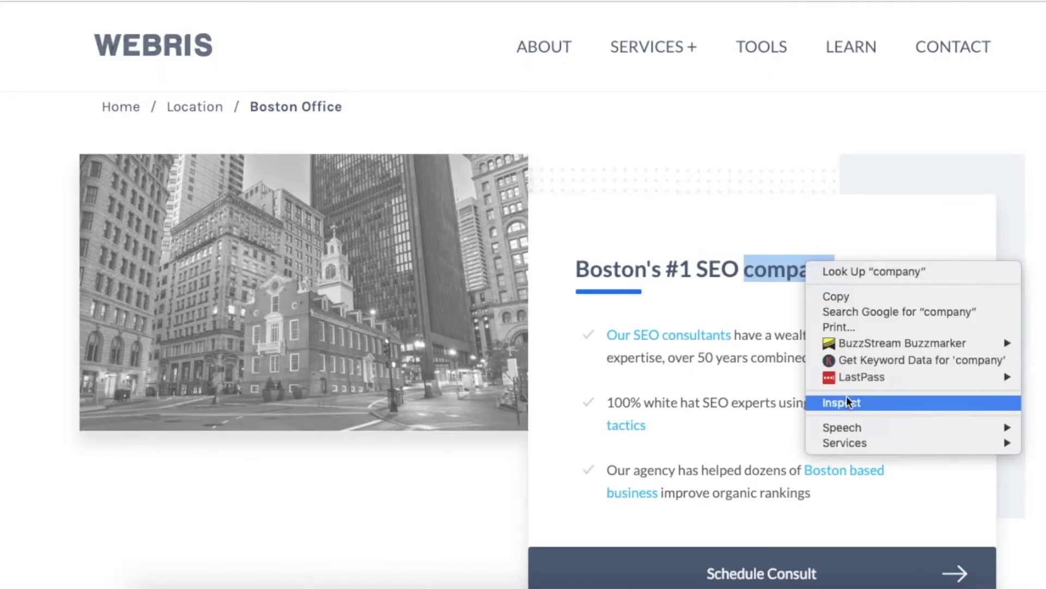
click(750, 262)
click(771, 256)
triple_click(838, 275)
click(838, 275)
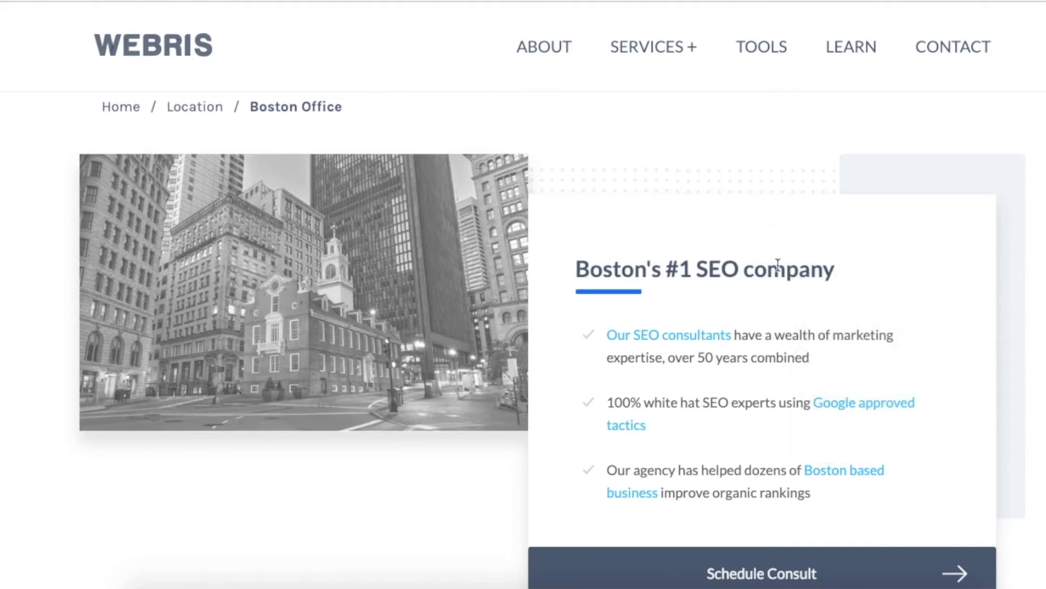
drag(576, 264, 876, 264)
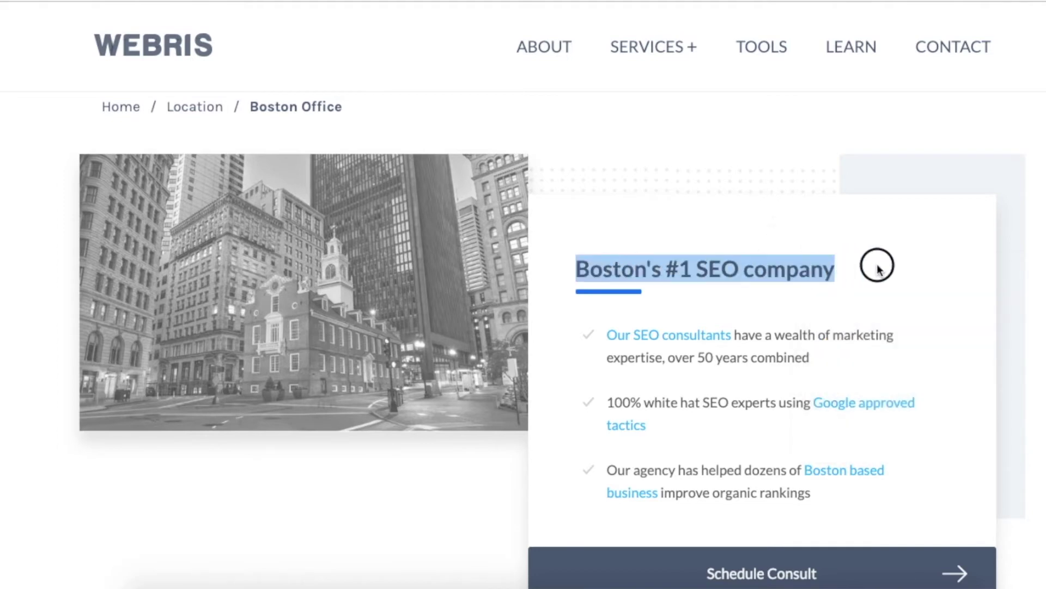
right_click(793, 269)
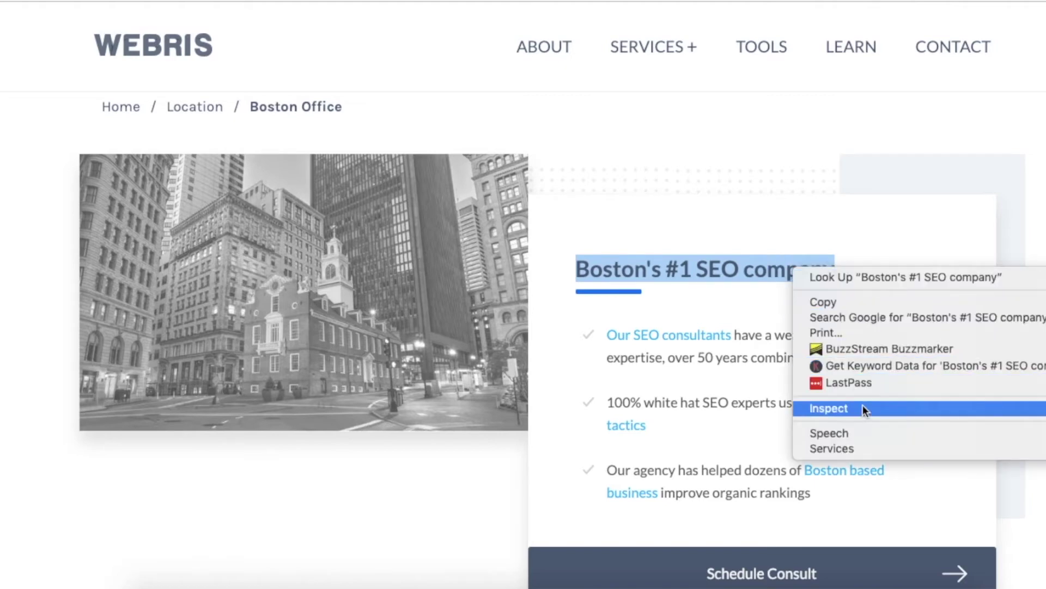
click(859, 249)
click(860, 258)
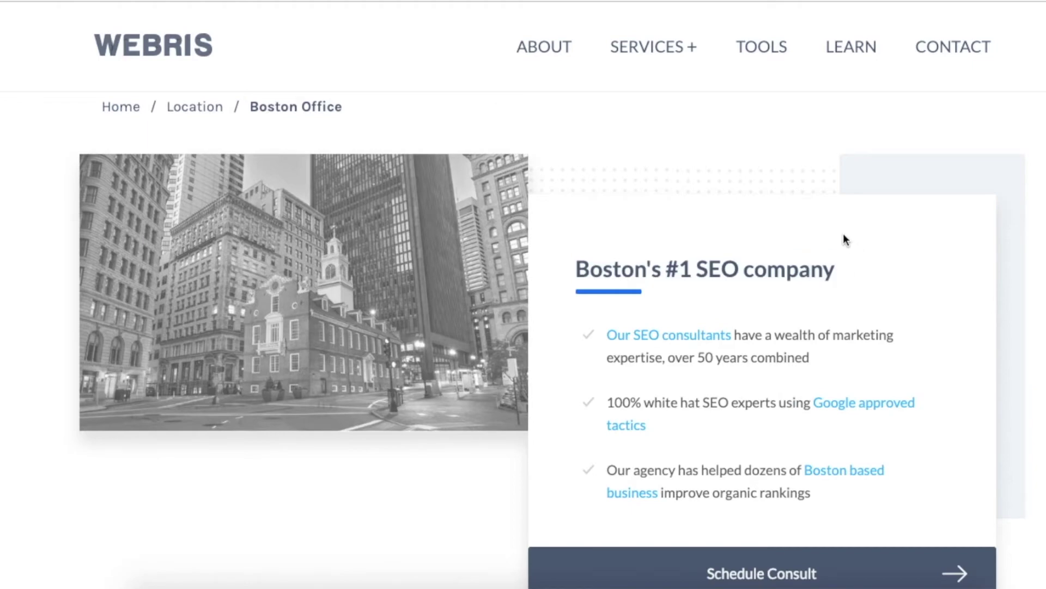
Examine the section headings further down the WEBRIS Boston page, including "Transparent Boston based SEO agency services".
scroll(852, 252, down, 1)
scroll(846, 239, down, 5)
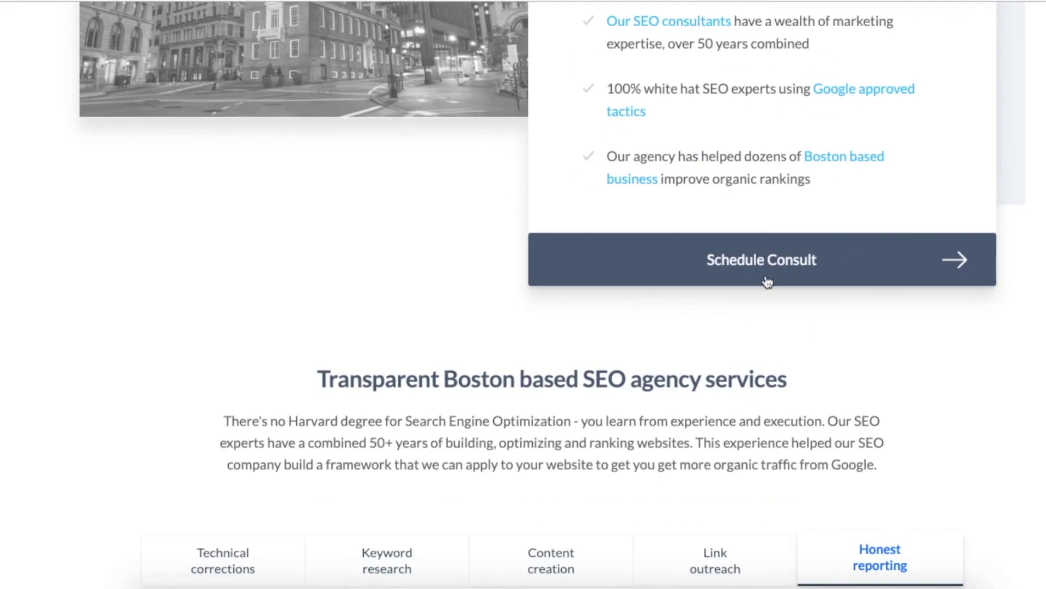
triple_click(814, 388)
scroll(769, 221, down, 3)
click(791, 248)
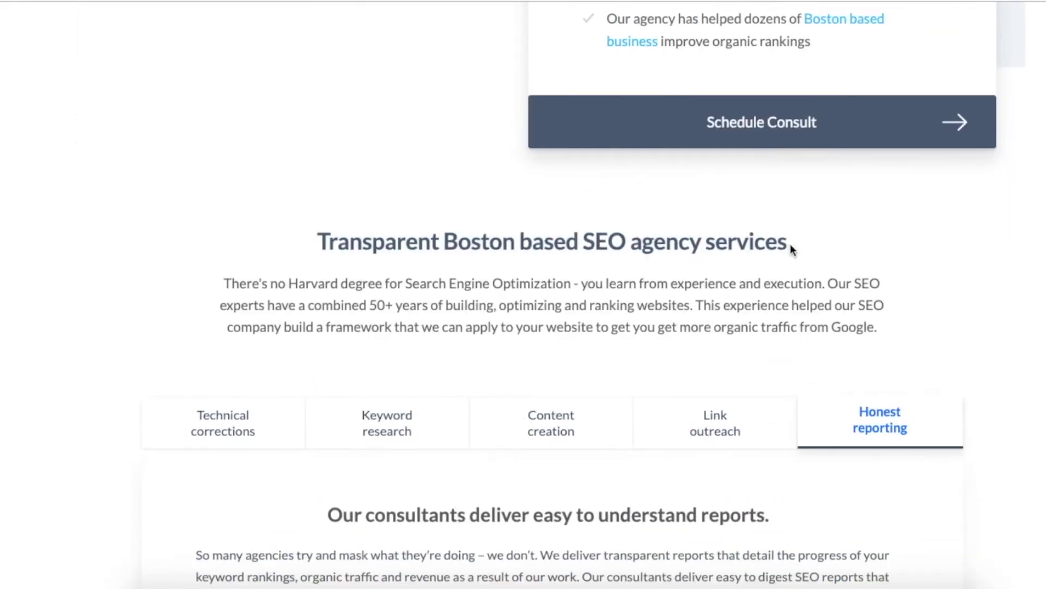
scroll(792, 248, down, 3)
triple_click(705, 362)
scroll(905, 294, up, 10)
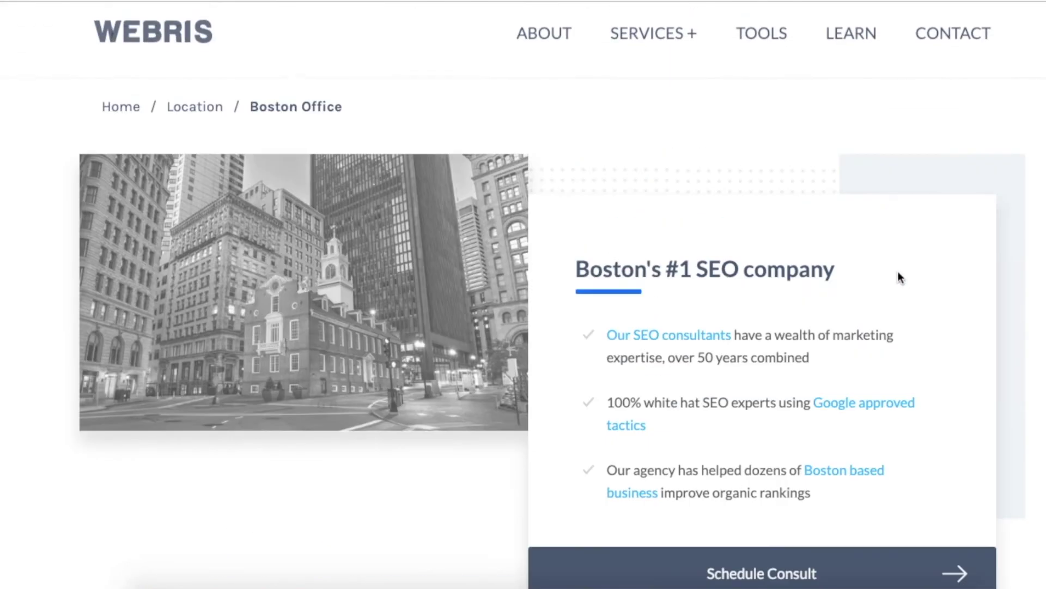
Inspect the HTML element of the "Boston's #1 SEO company" heading to check its heading level.
drag(576, 268, 823, 270)
right_click(798, 268)
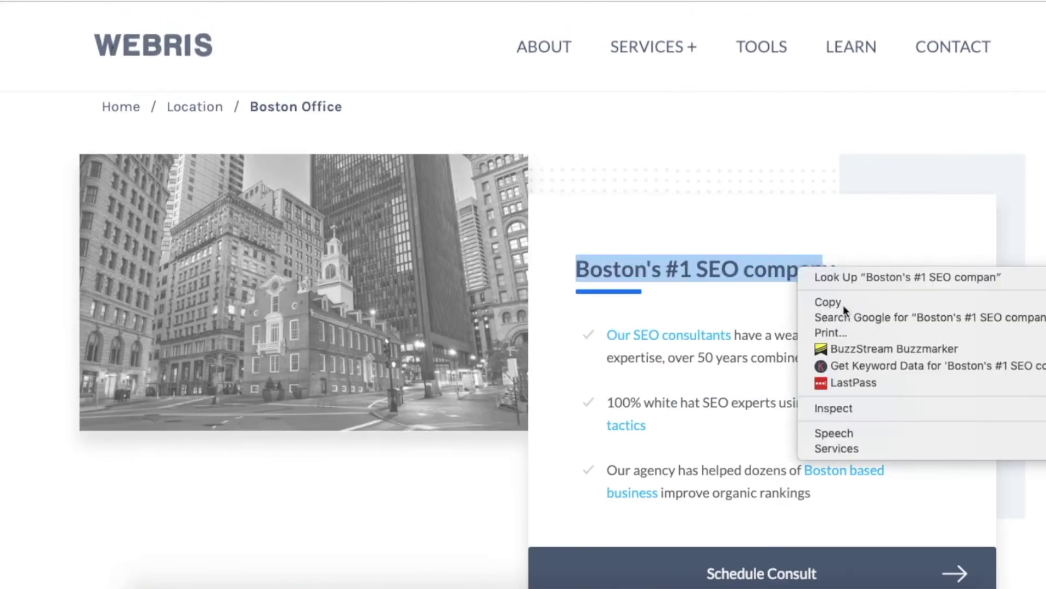
click(911, 408)
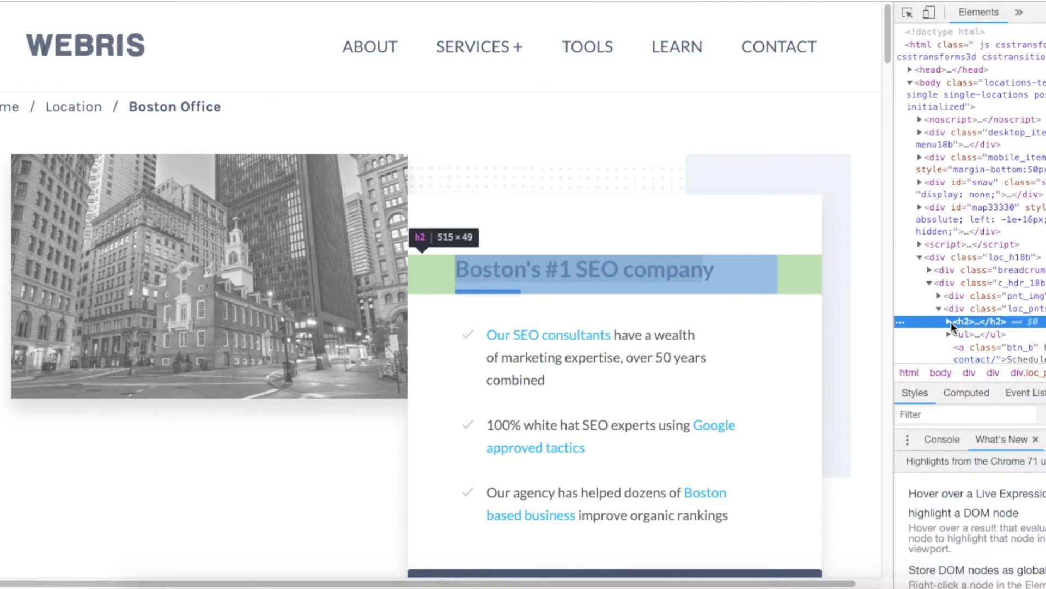
Expand the inspected h2 element and check the heading recommendation in the Boston page's Notes cell of the Recommendations sheet.
click(951, 323)
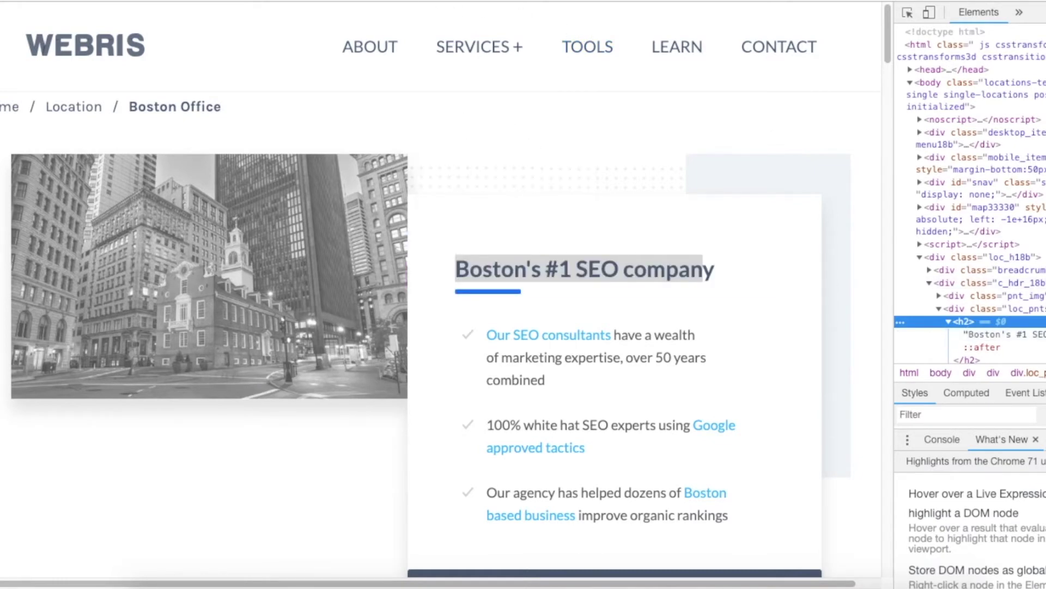
click(444, 1)
double_click(264, 304)
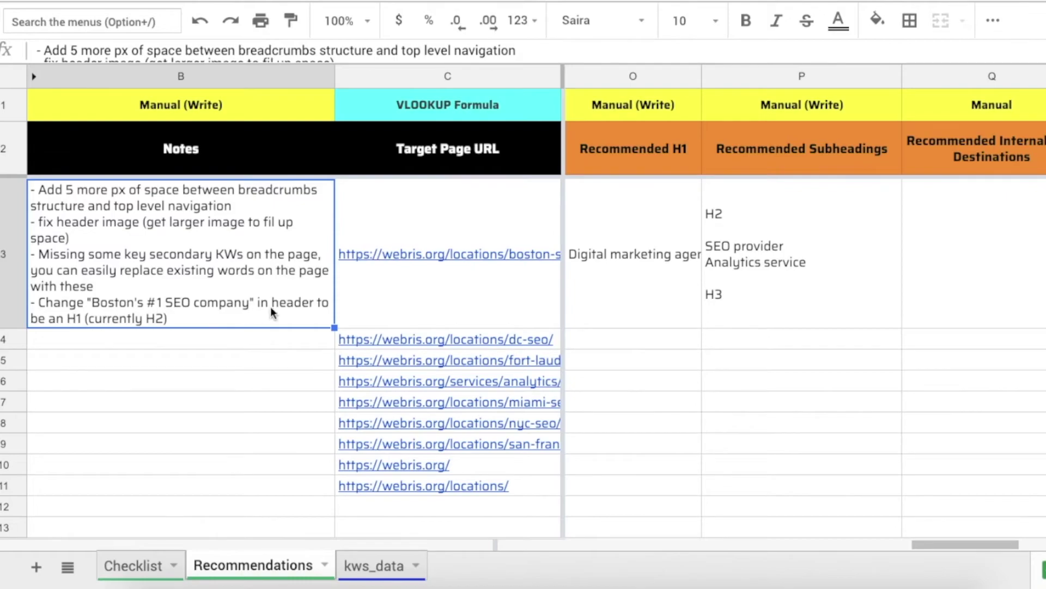
Inspect the HTML element of the "Transparent Boston based SEO agency services" heading on the WEBRIS page.
click(381, 1)
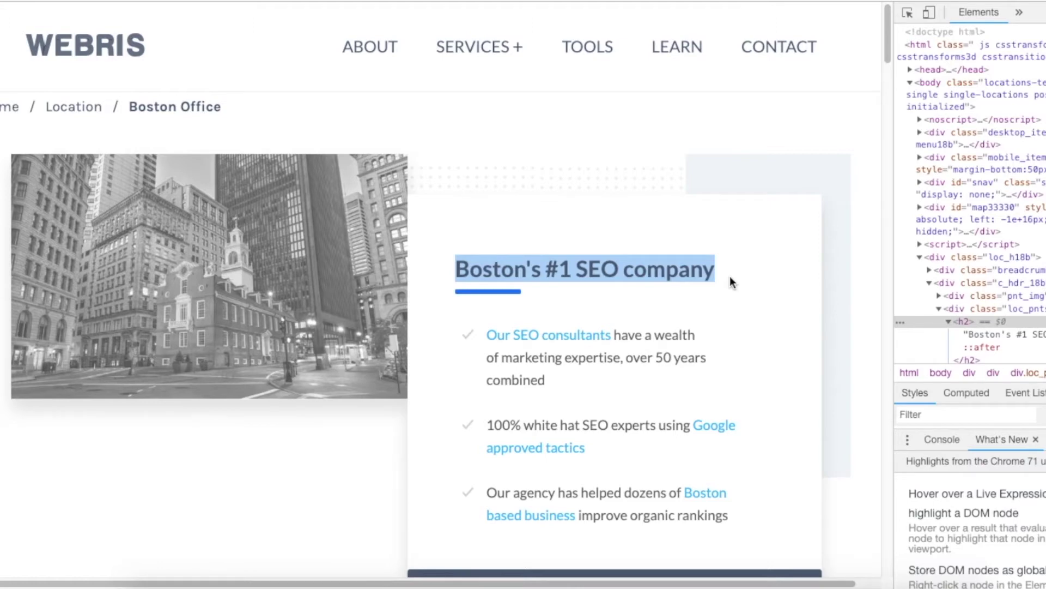
scroll(730, 277, down, 1)
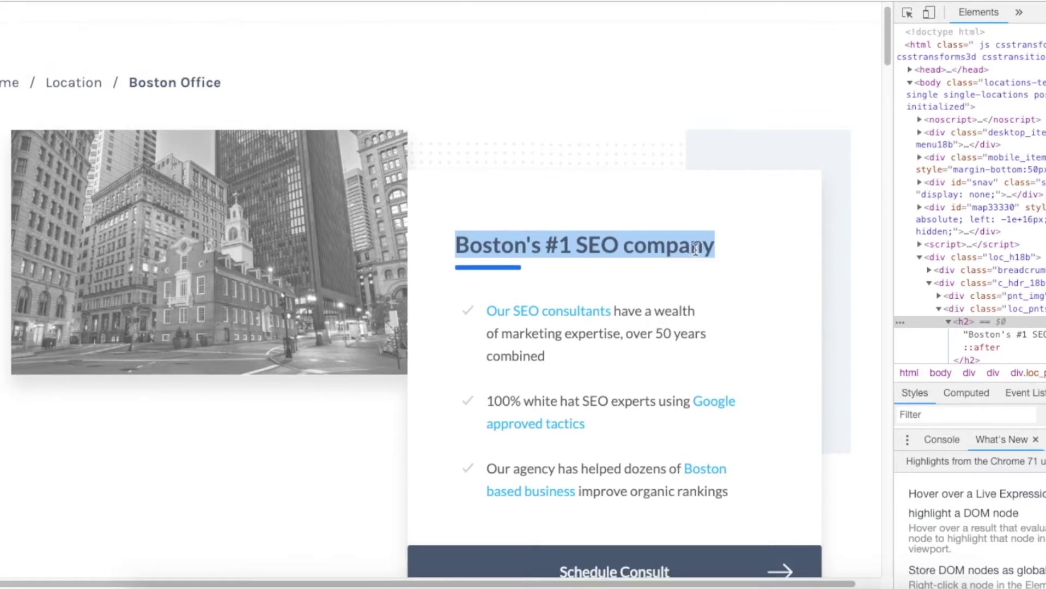
scroll(721, 238, down, 2)
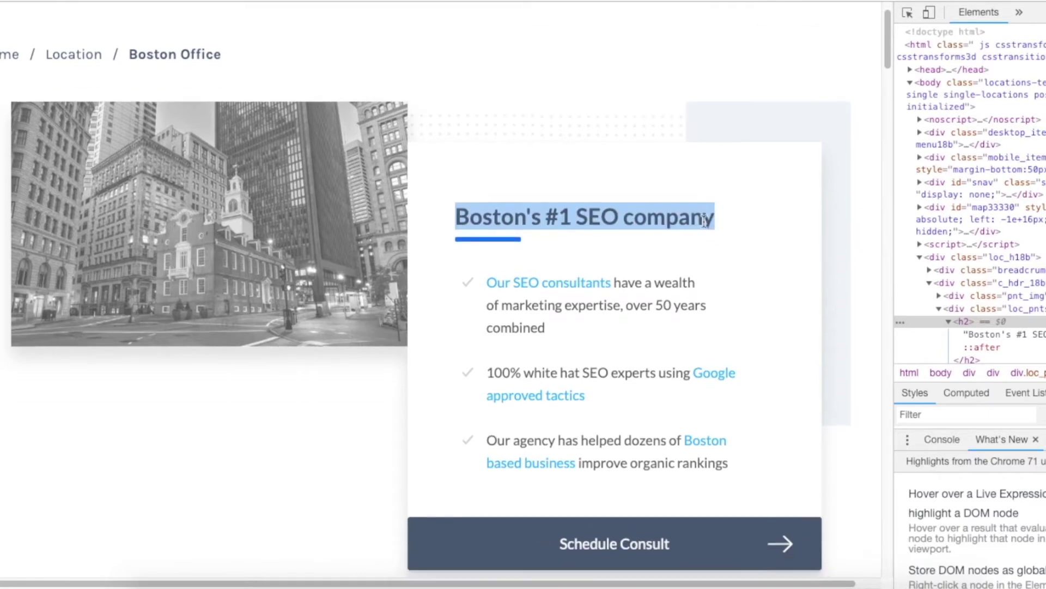
scroll(795, 283, down, 10)
triple_click(608, 364)
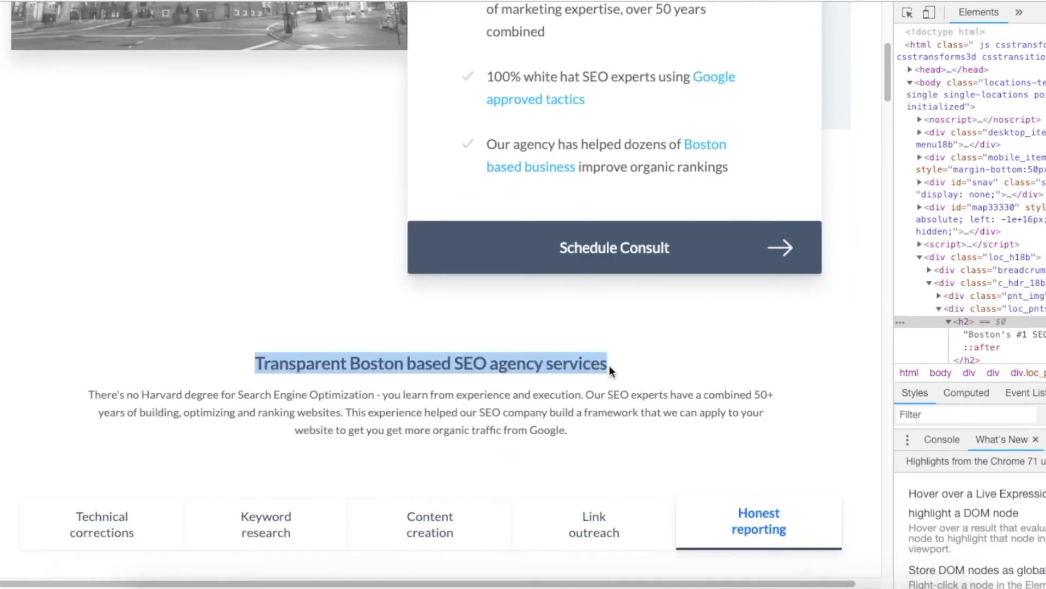
right_click(554, 360)
click(671, 498)
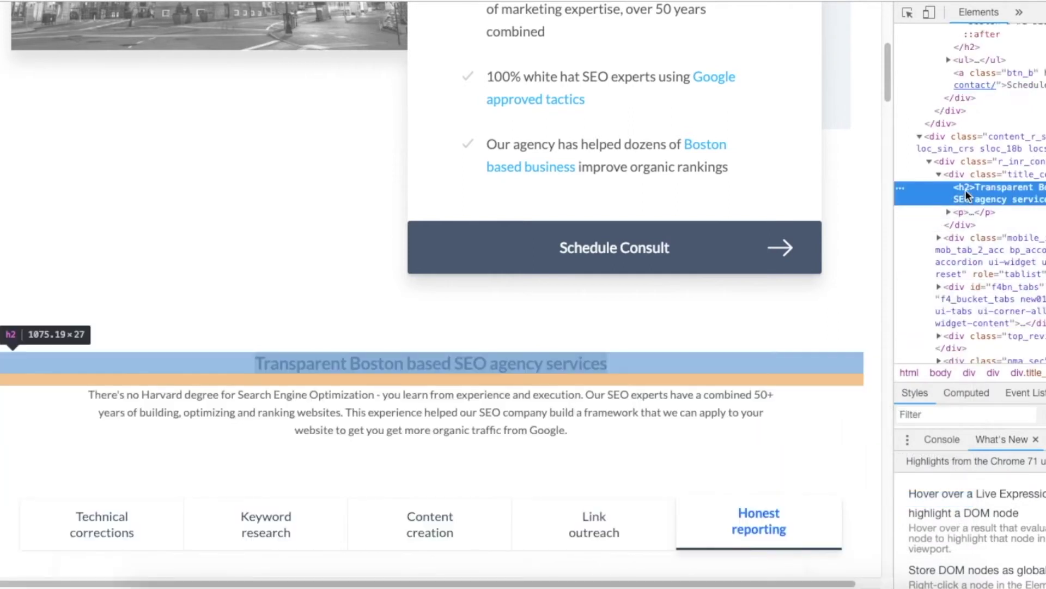
Highlight the "Transparent Boston based SEO agency services" heading to examine its keyword wording.
click(607, 357)
click(260, 363)
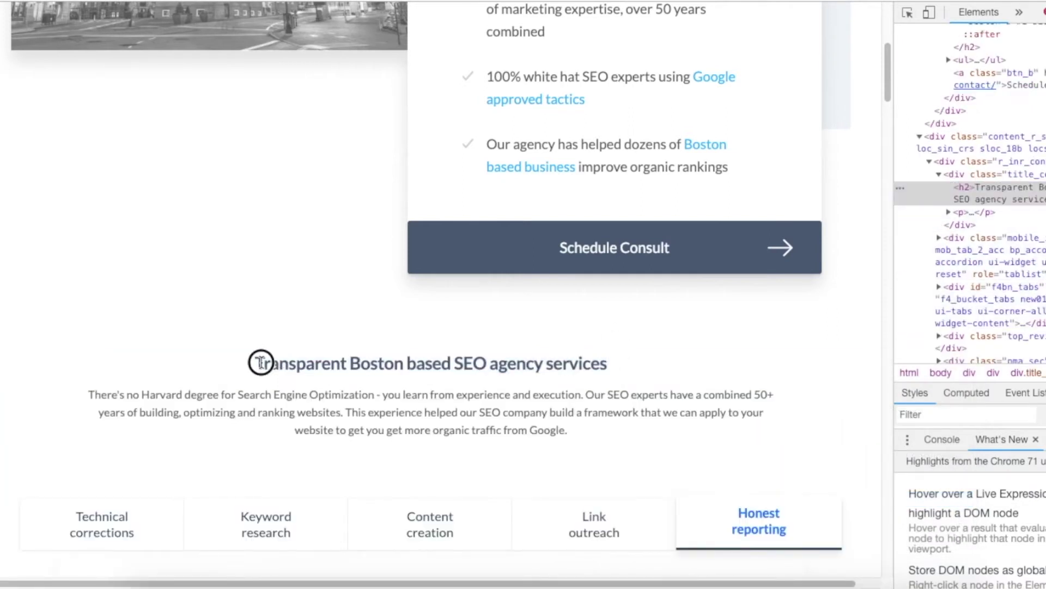
drag(260, 362, 607, 362)
click(607, 362)
drag(350, 362, 270, 372)
triple_click(619, 366)
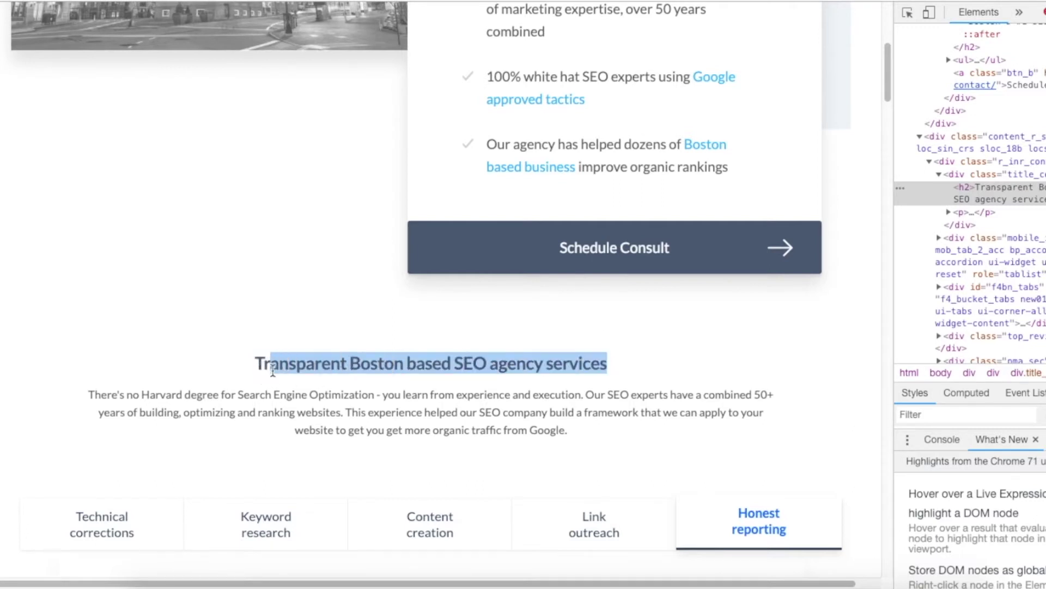
click(663, 350)
triple_click(627, 351)
scroll(631, 363, down, 4)
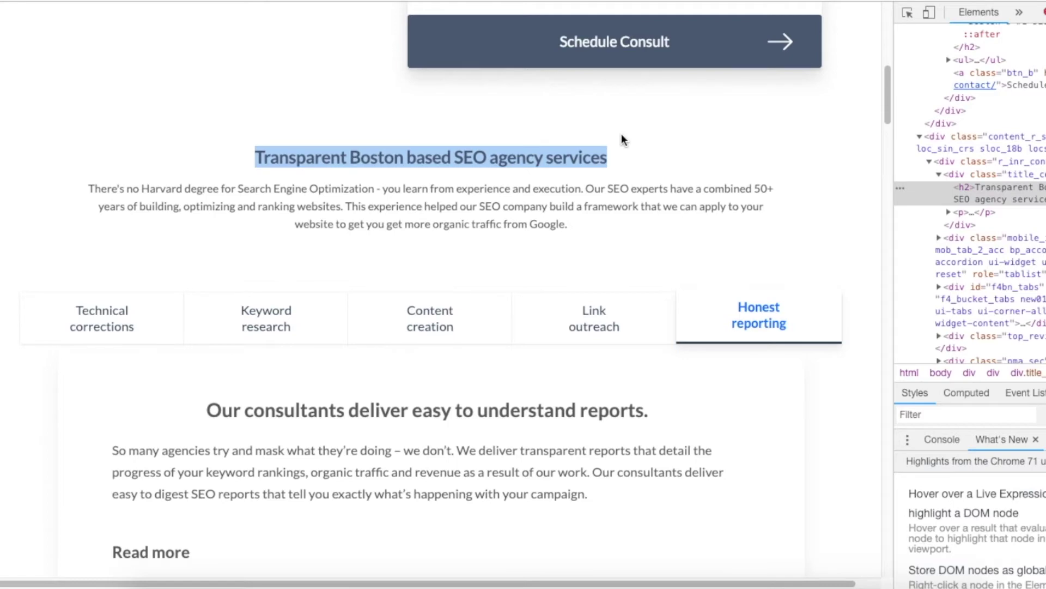
Compare the "Boston's #1 SEO company" heading with the agency services heading below it.
scroll(623, 140, up, 8)
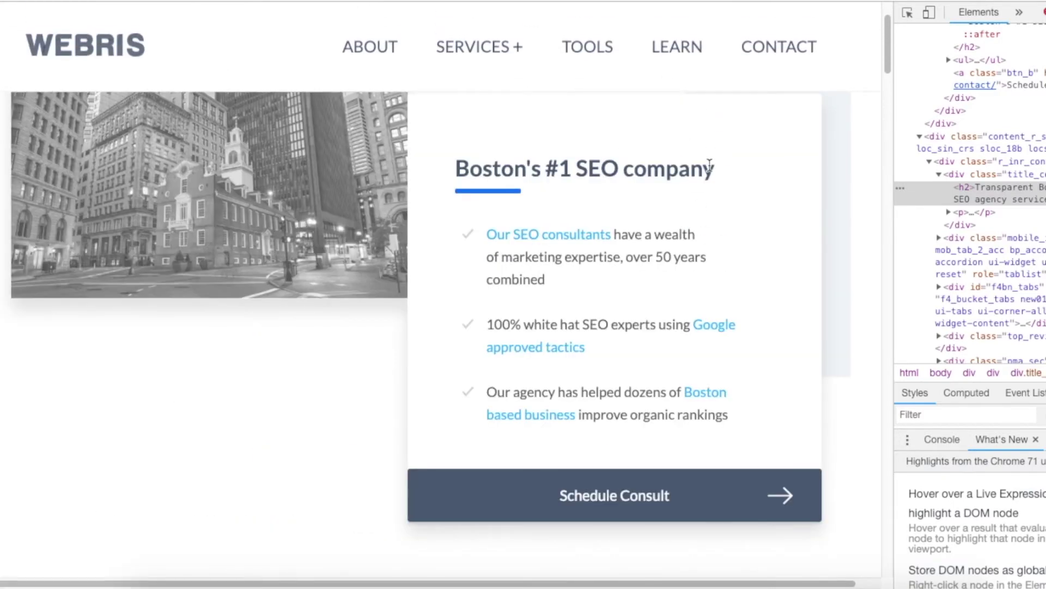
triple_click(714, 168)
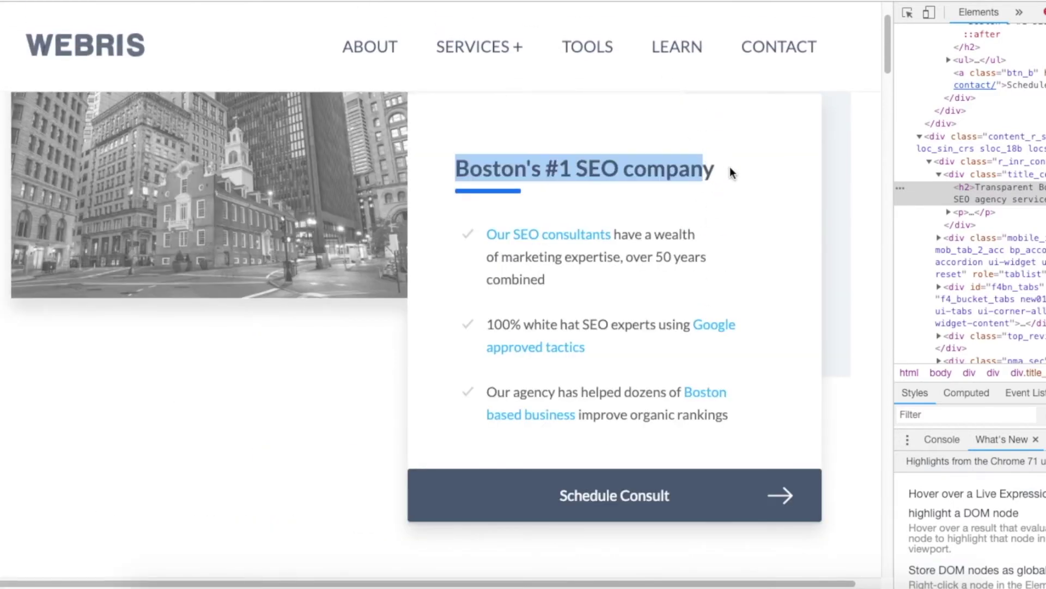
scroll(731, 169, down, 4)
triple_click(632, 410)
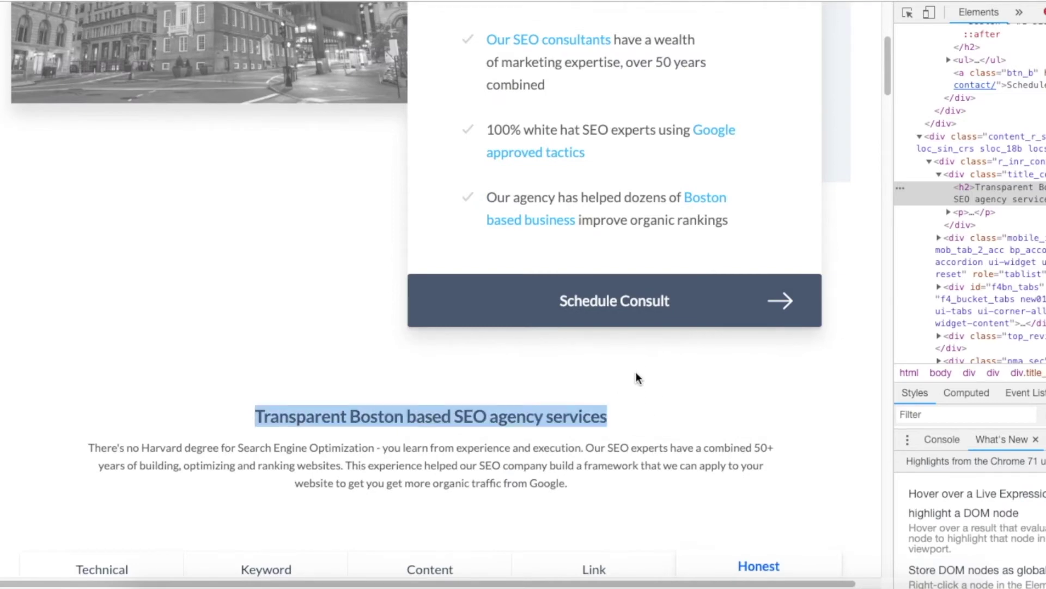
click(663, 396)
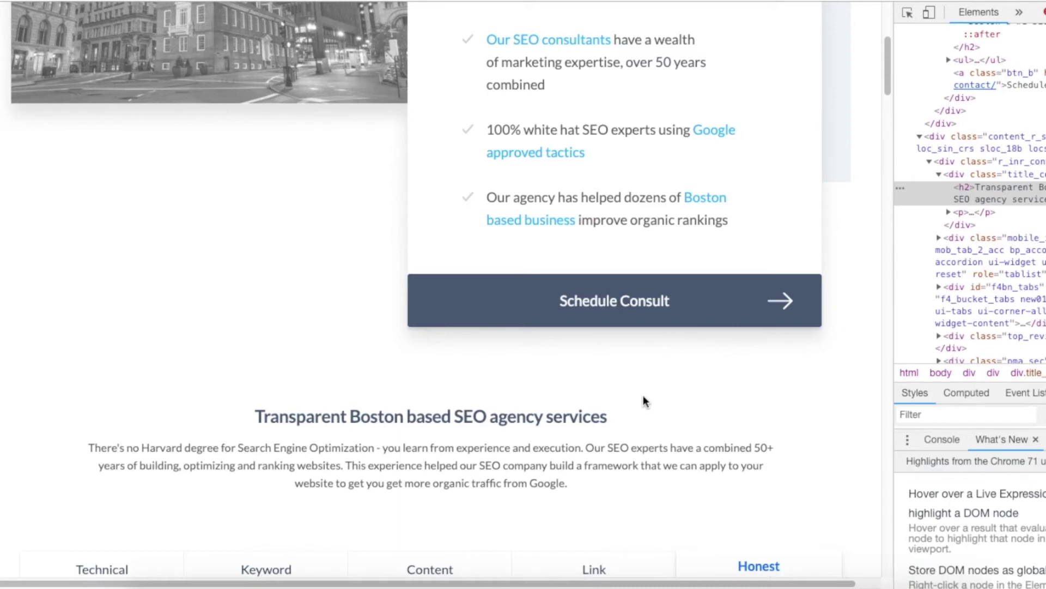
triple_click(623, 418)
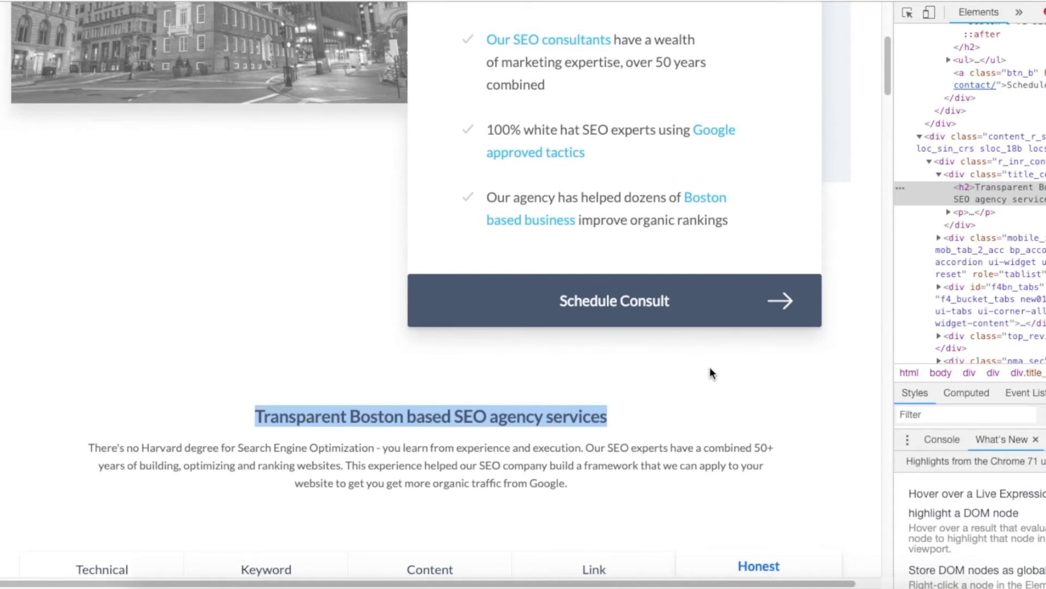
scroll(640, 326, down, 1)
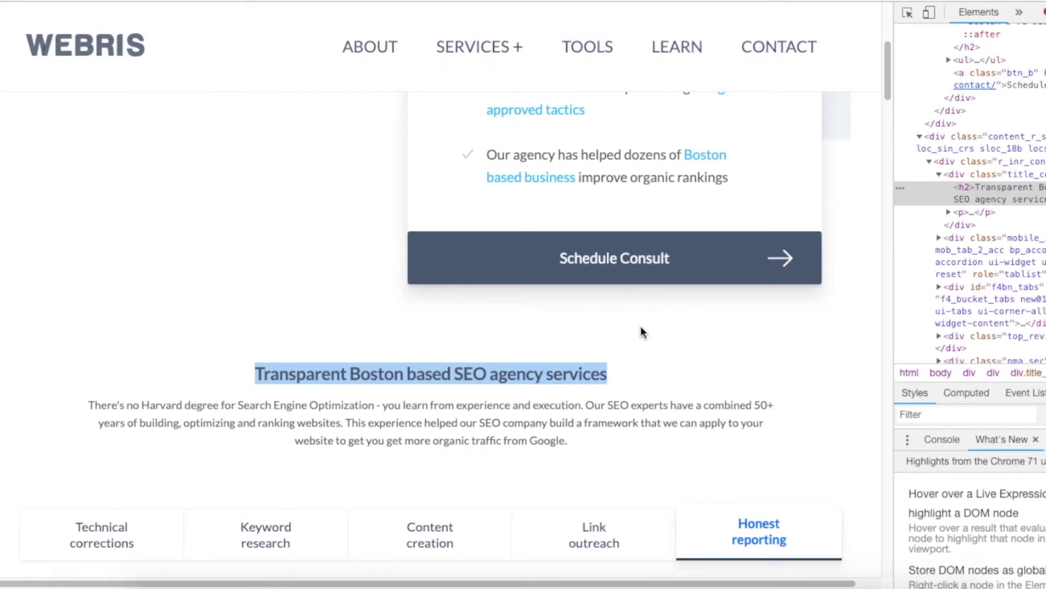
click(633, 352)
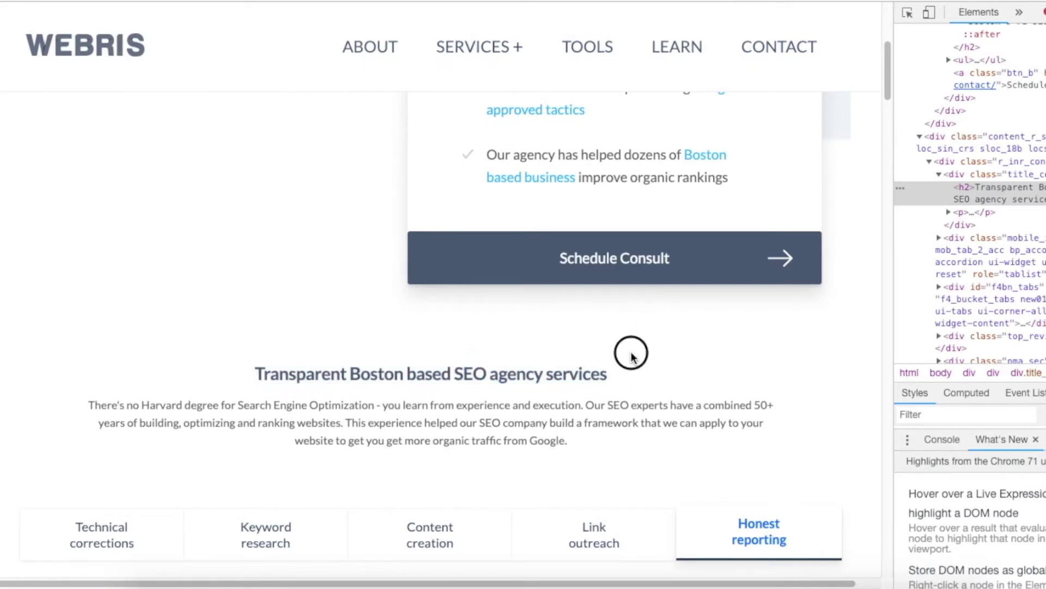
Skim the section headings further down the Boston page, including "Why Use Our Boston SEO Services?", and return to the agency services section.
scroll(640, 349, down, 15)
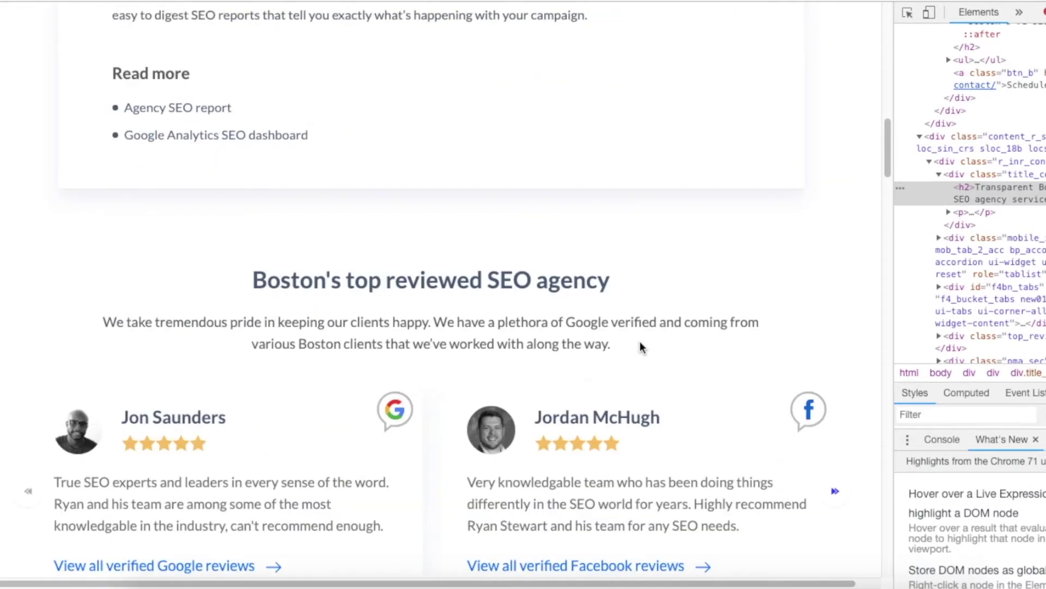
scroll(640, 340, down, 10)
scroll(640, 340, up, 12)
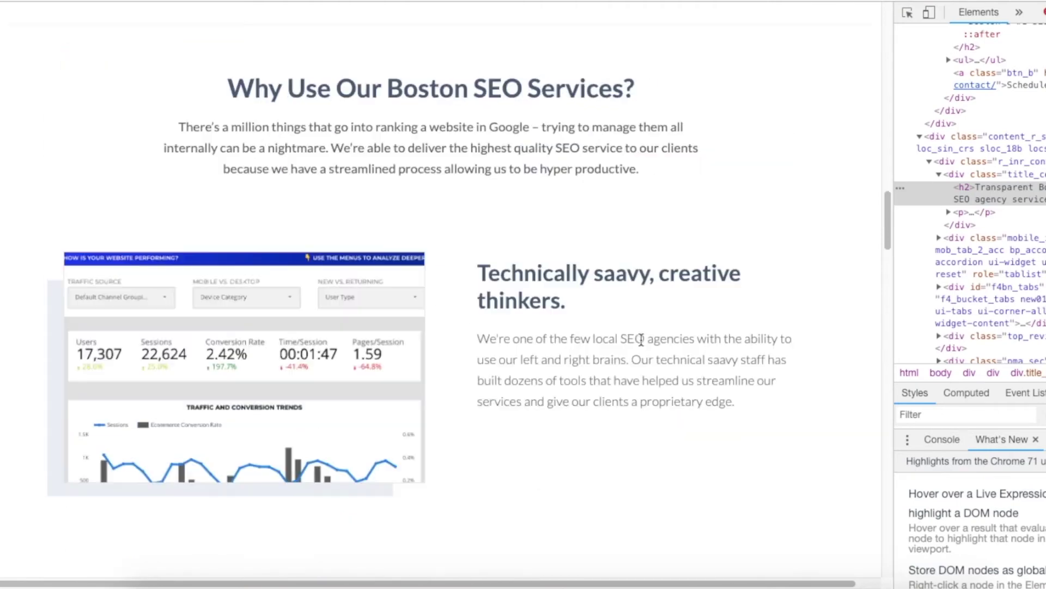
scroll(643, 335, up, 8)
click(632, 375)
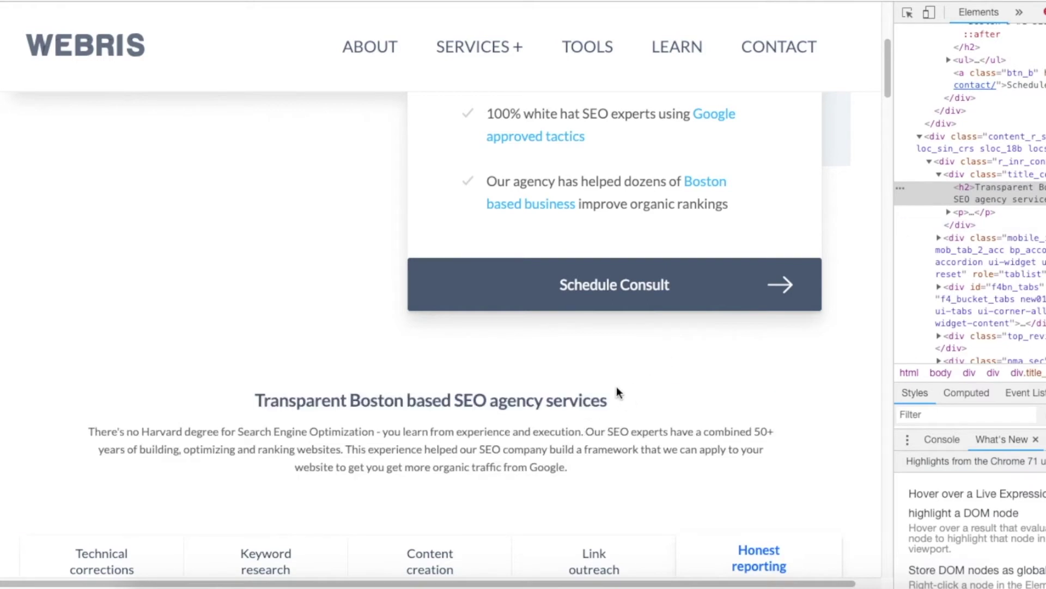
Re-examine the agency services heading in relation to the service sections beneath it.
scroll(617, 411, down, 3)
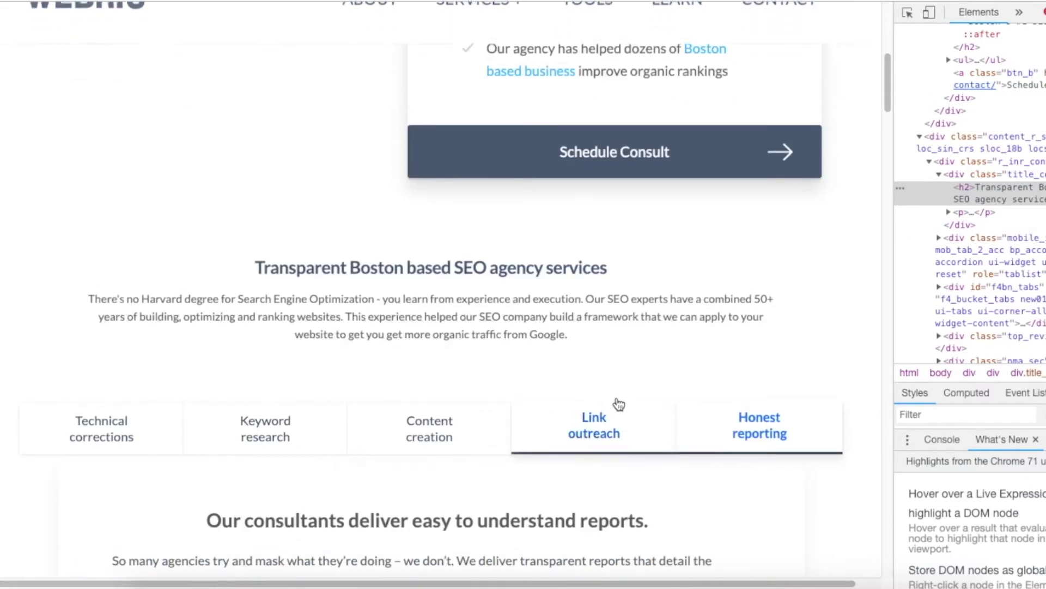
triple_click(603, 261)
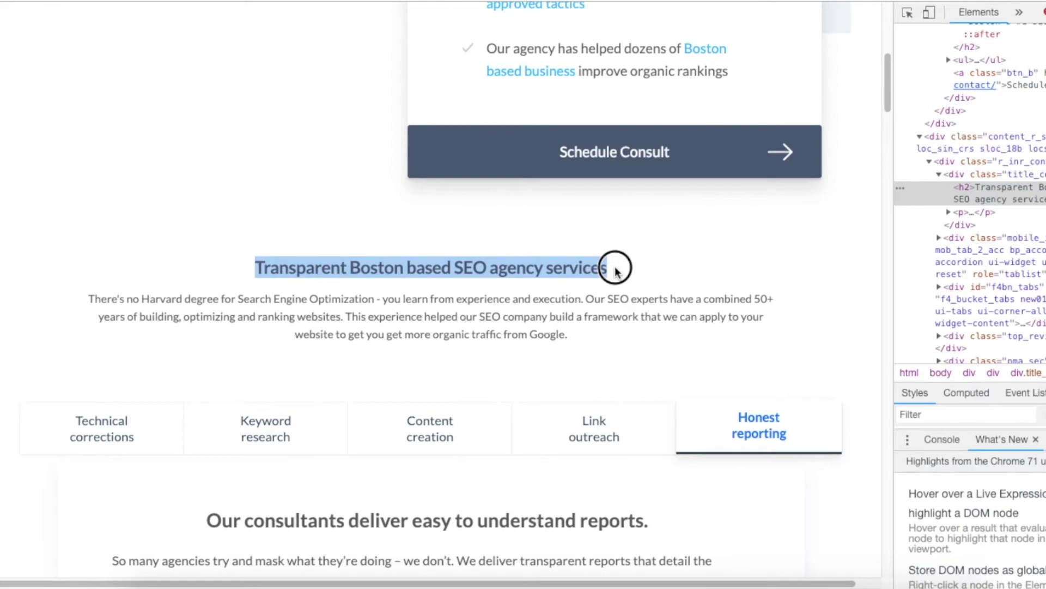
click(616, 281)
triple_click(603, 264)
click(605, 297)
scroll(605, 297, down, 3)
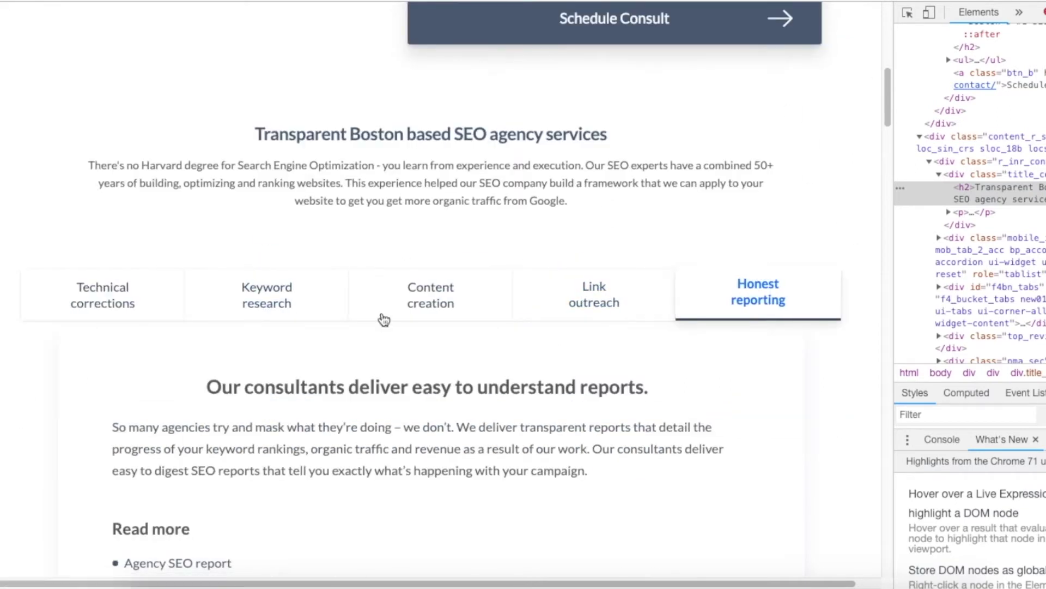
Browse the Technical corrections, Keyword research and Content creation sections, ending on the "We find and fix technical errors." subheading.
scroll(133, 280, down, 1)
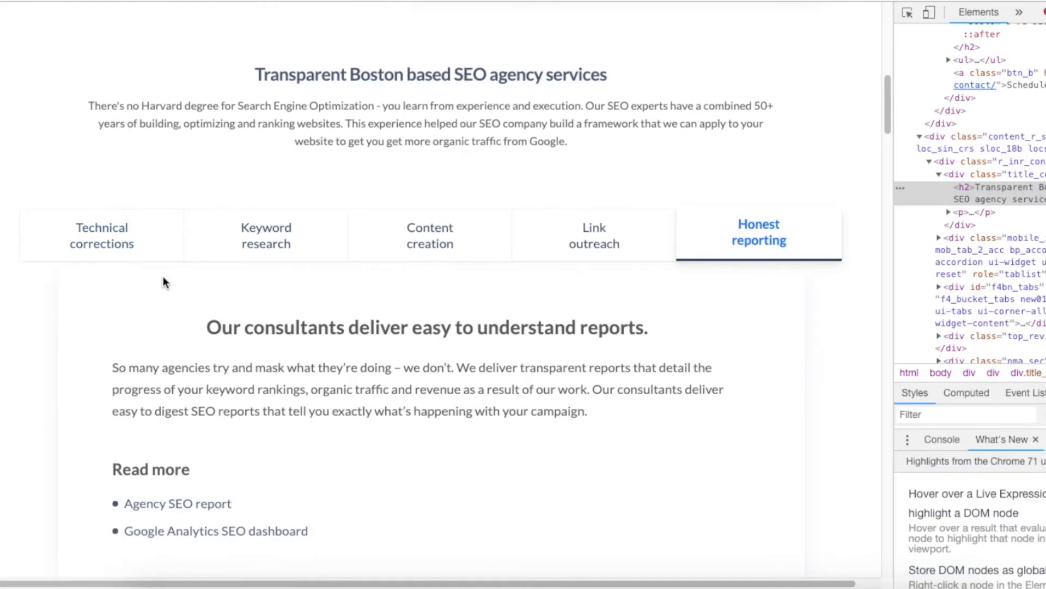
click(145, 248)
click(260, 241)
click(450, 243)
click(164, 242)
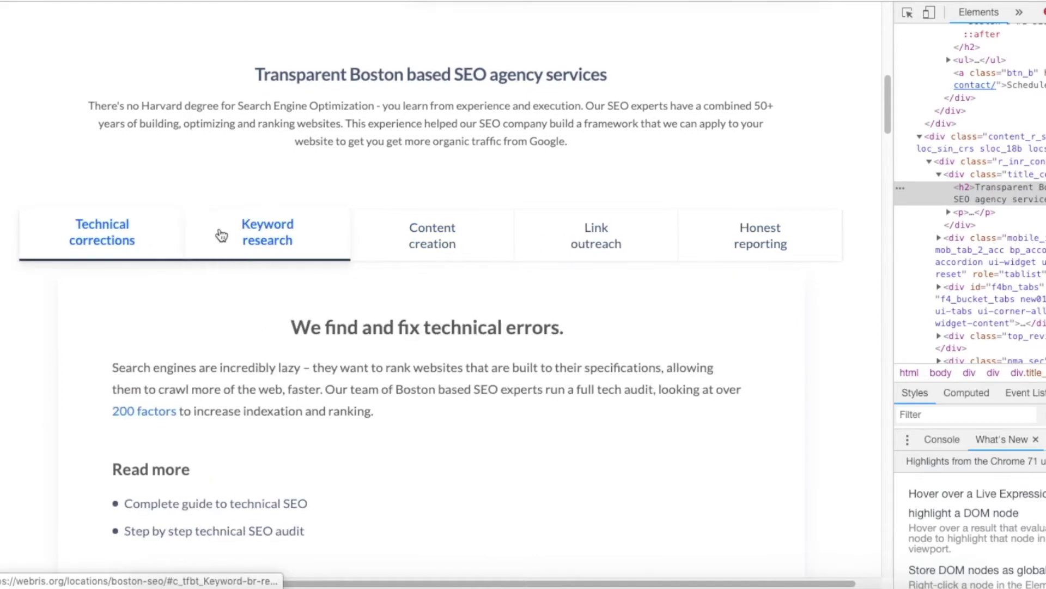
click(215, 236)
click(381, 238)
click(159, 240)
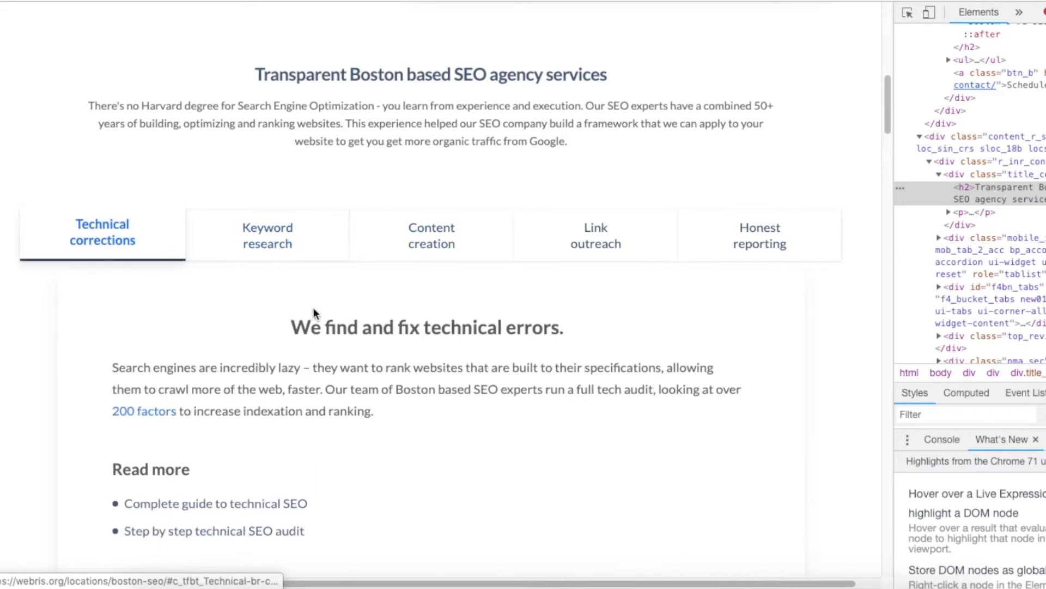
scroll(253, 330, down, 1)
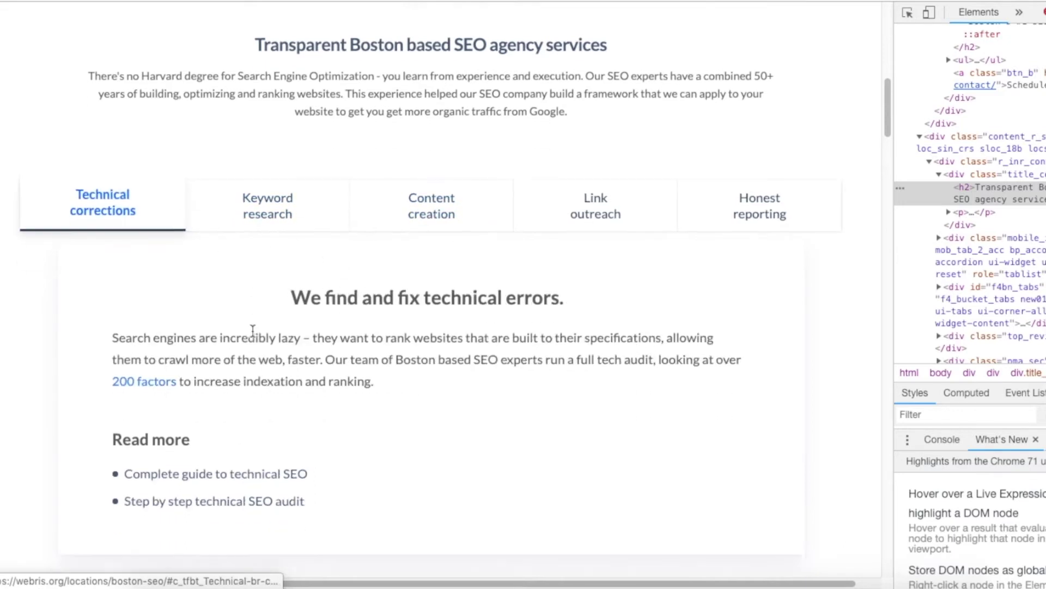
scroll(253, 330, down, 1)
Review the subheadings of all five service sections in sequence, from Technical corrections through Honest reporting.
click(237, 196)
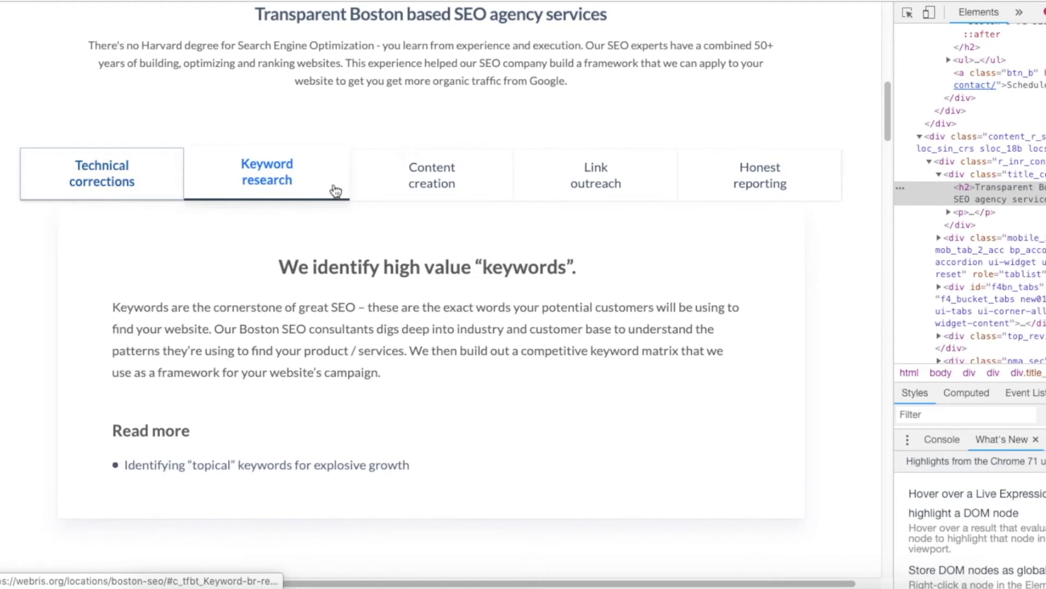
click(375, 188)
click(759, 175)
click(143, 184)
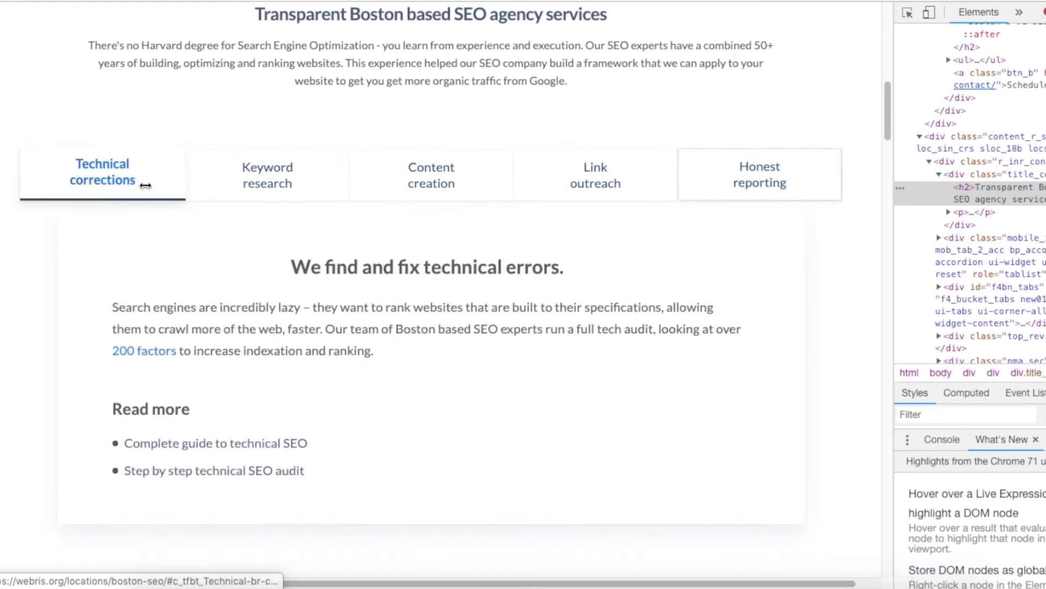
click(263, 191)
click(436, 197)
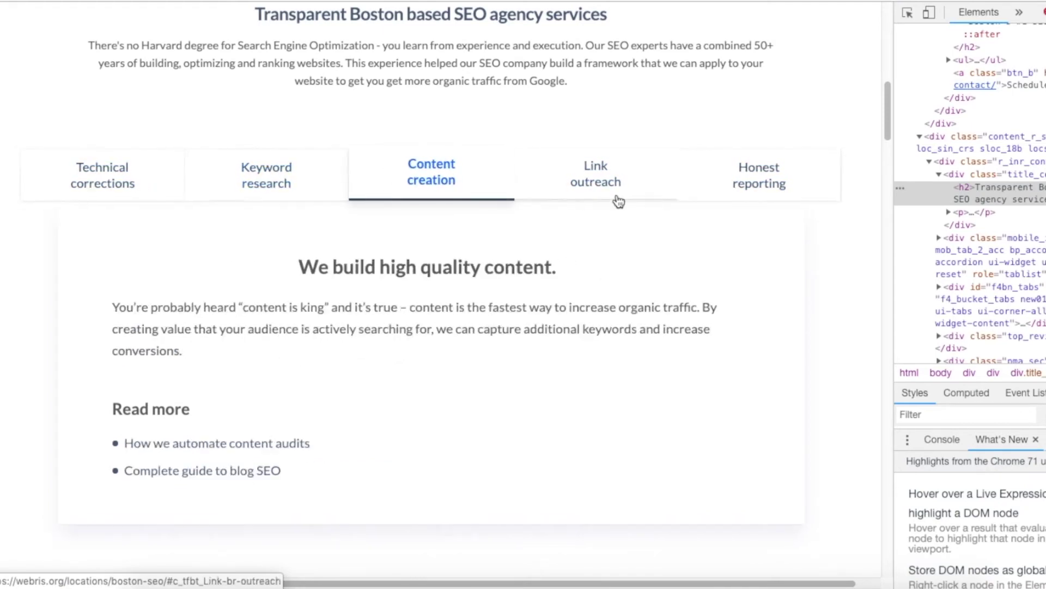
click(577, 191)
click(743, 191)
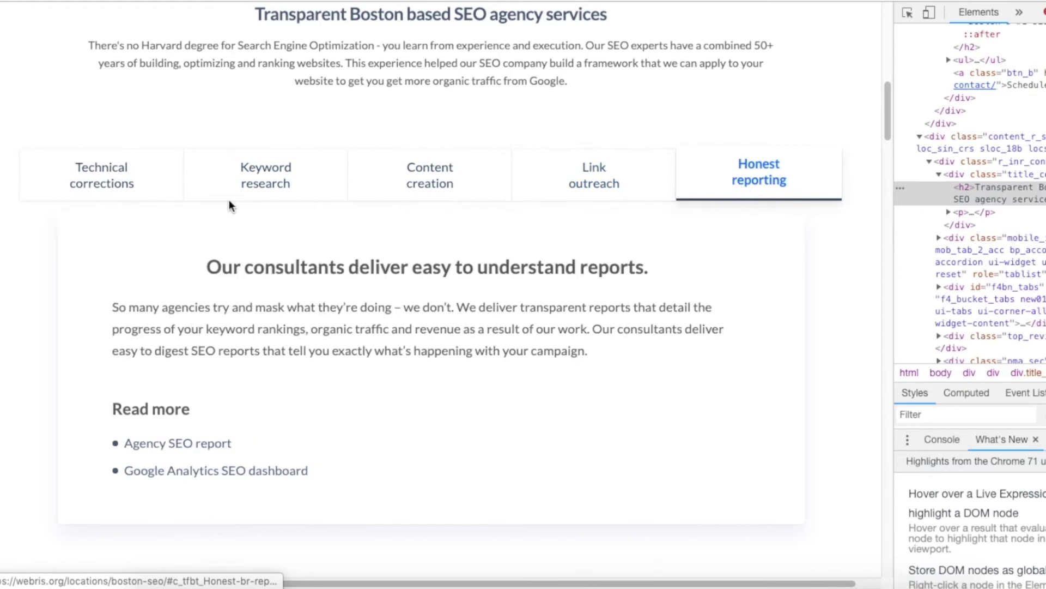
Revisit the Technical corrections, Content creation and Link outreach sections, finishing back on Technical corrections.
click(154, 194)
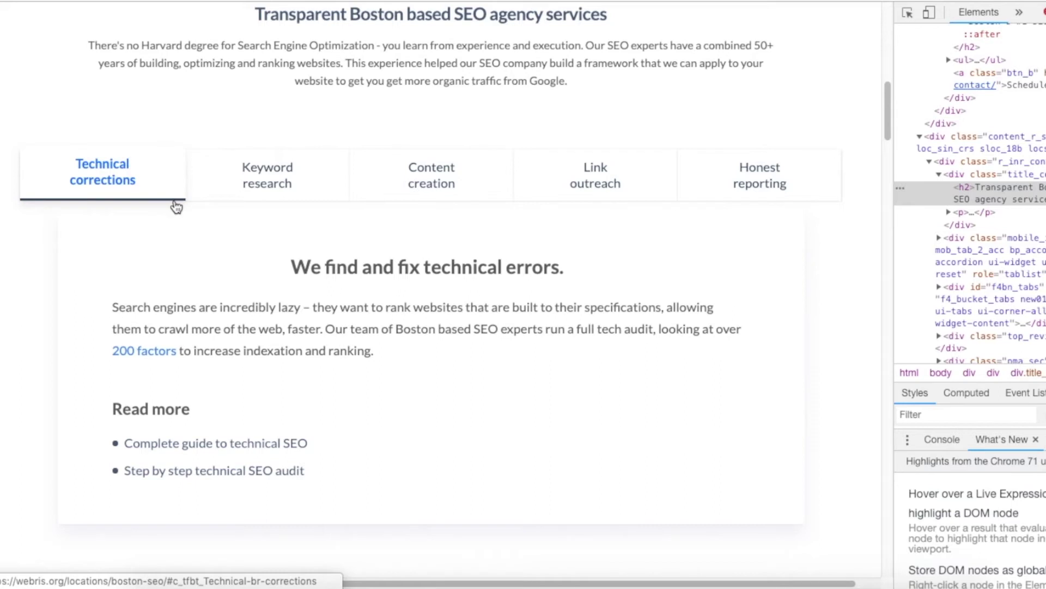
click(474, 188)
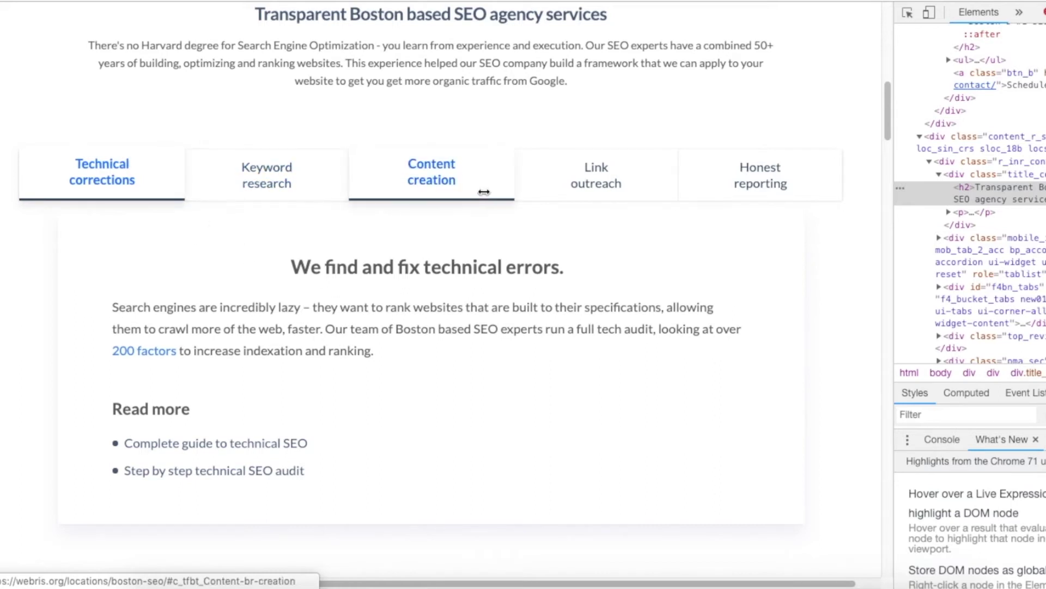
click(610, 204)
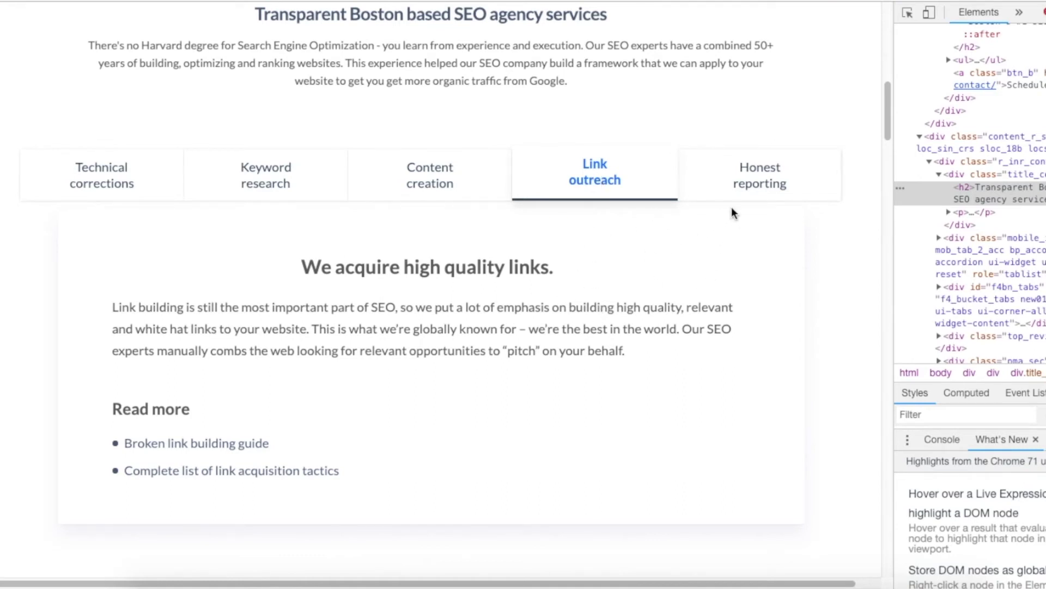
click(150, 175)
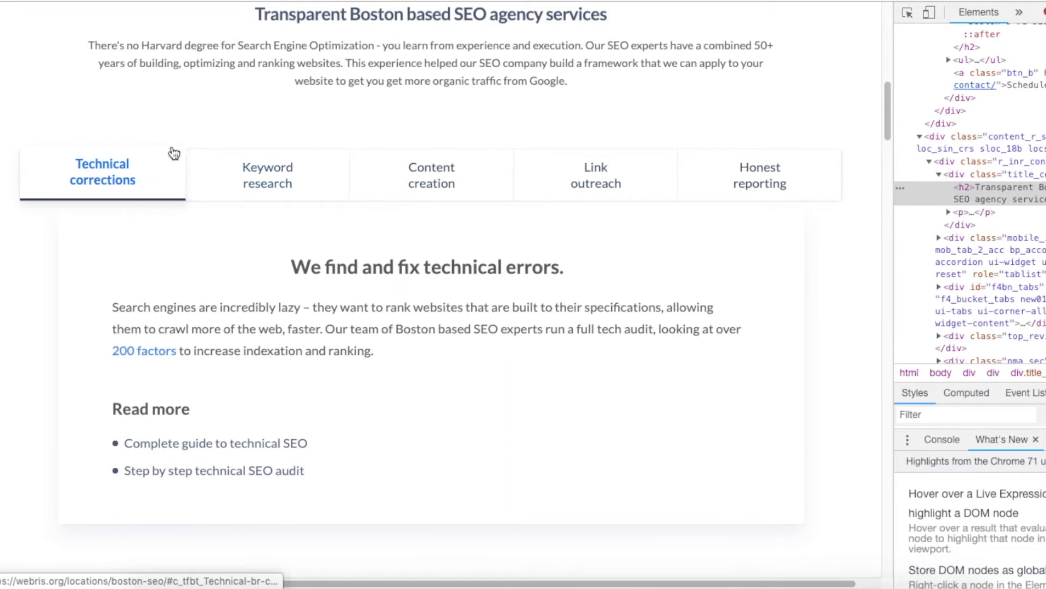
Inspect the HTML element of the "We find and fix technical errors" subheading and highlight "Boston based SEO experts" in its paragraph.
click(234, 191)
drag(291, 267, 554, 271)
right_click(550, 272)
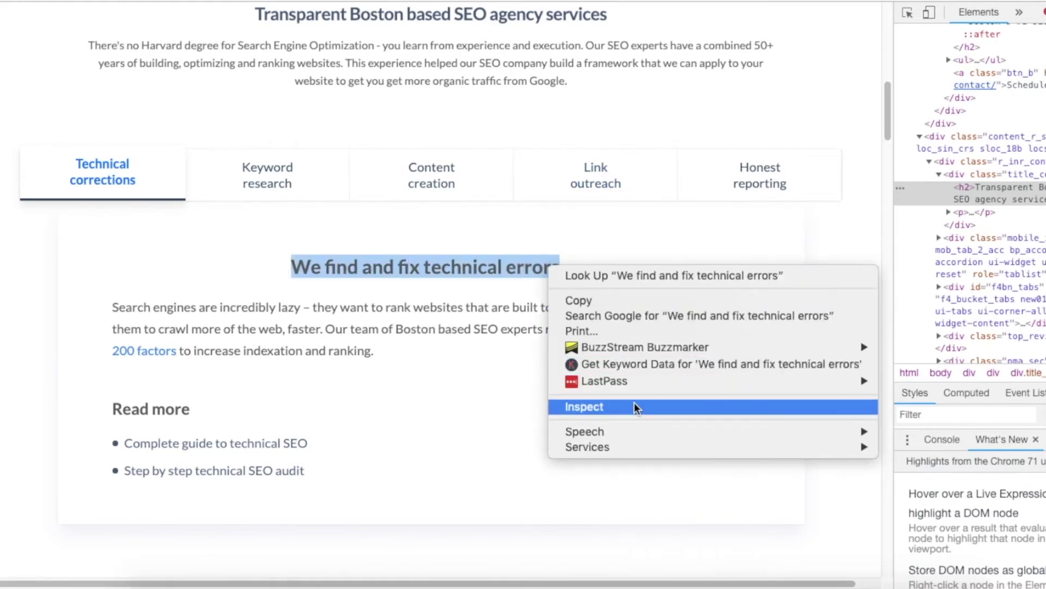
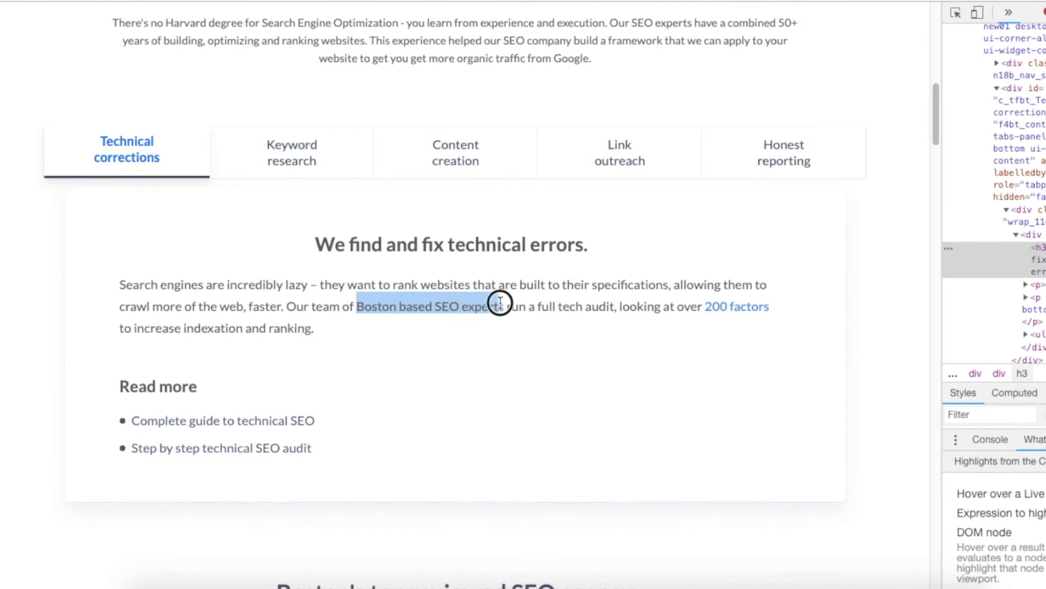
click(614, 261)
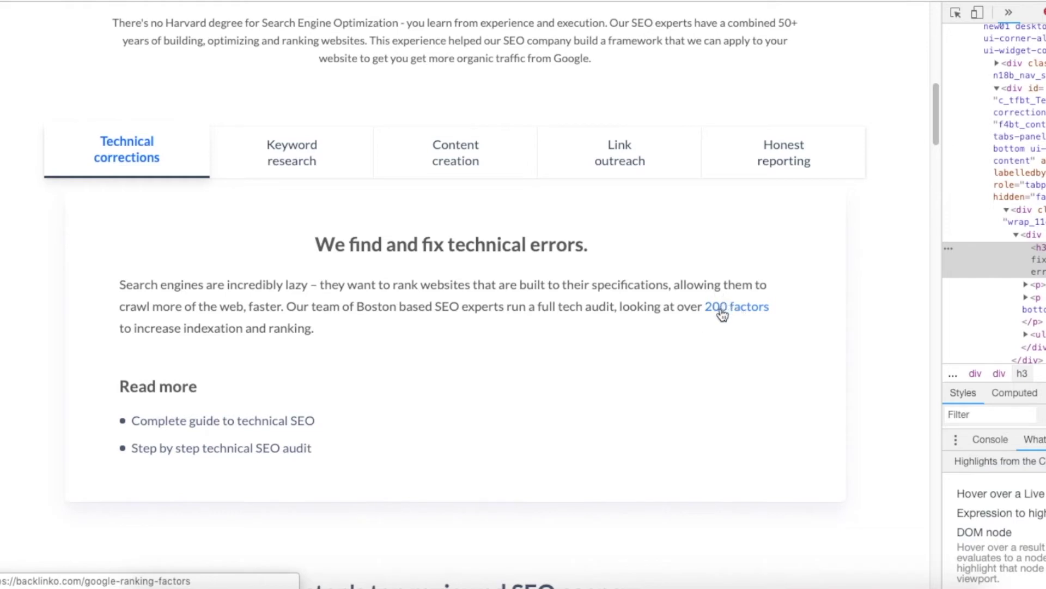
Examine the Technical corrections paragraph, its "200 factors" link and the Read more links.
click(718, 308)
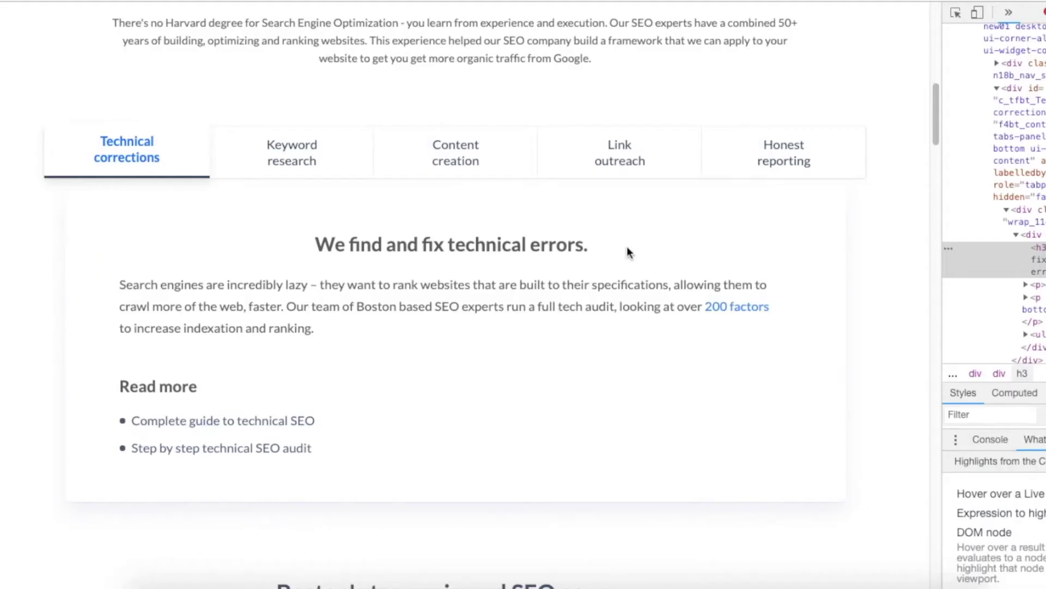
drag(691, 263, 695, 339)
click(695, 338)
drag(657, 267, 621, 306)
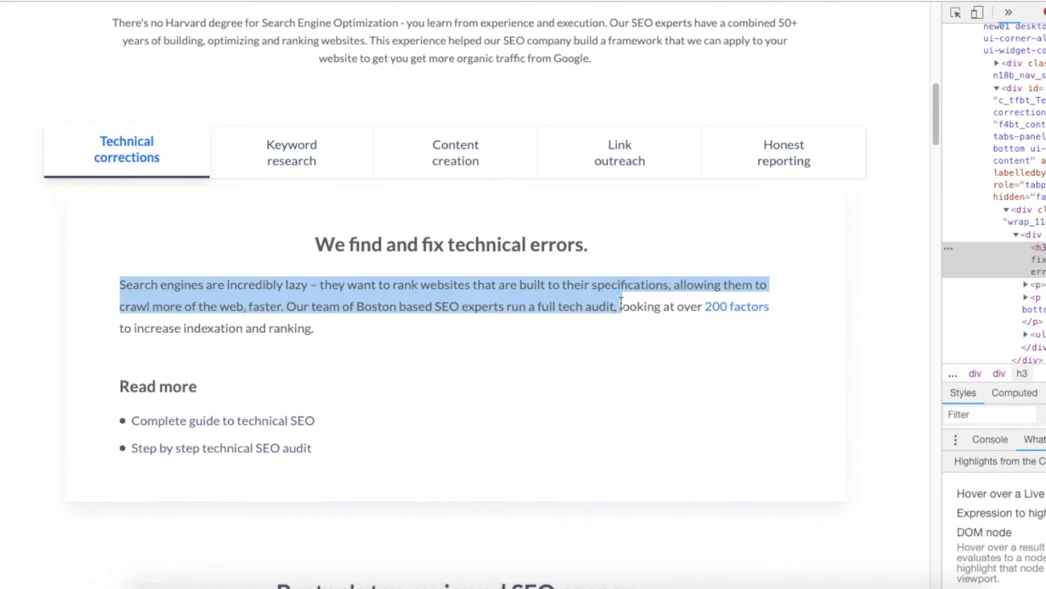
click(717, 238)
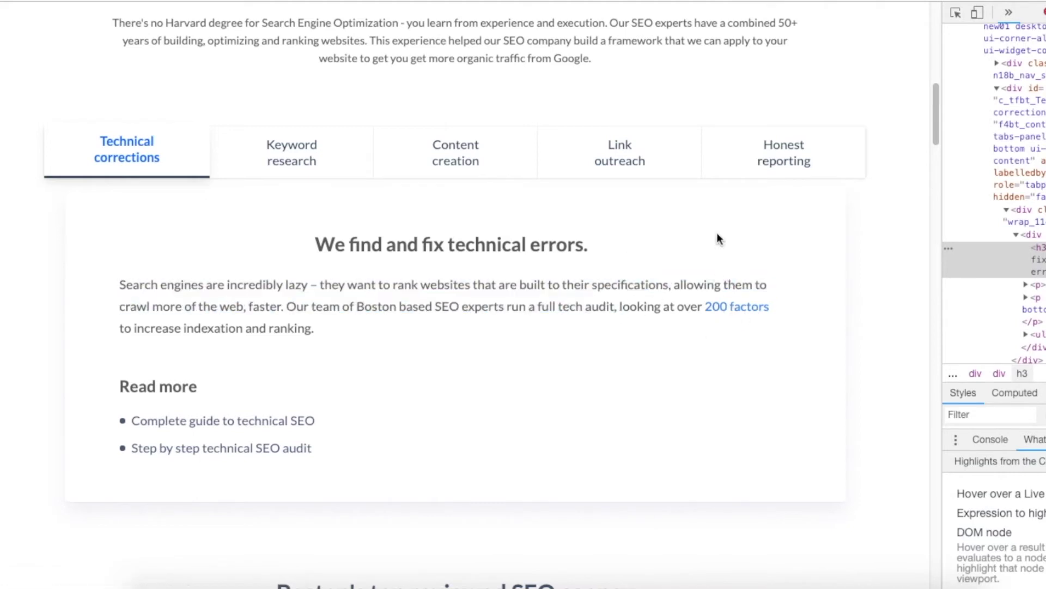
triple_click(488, 298)
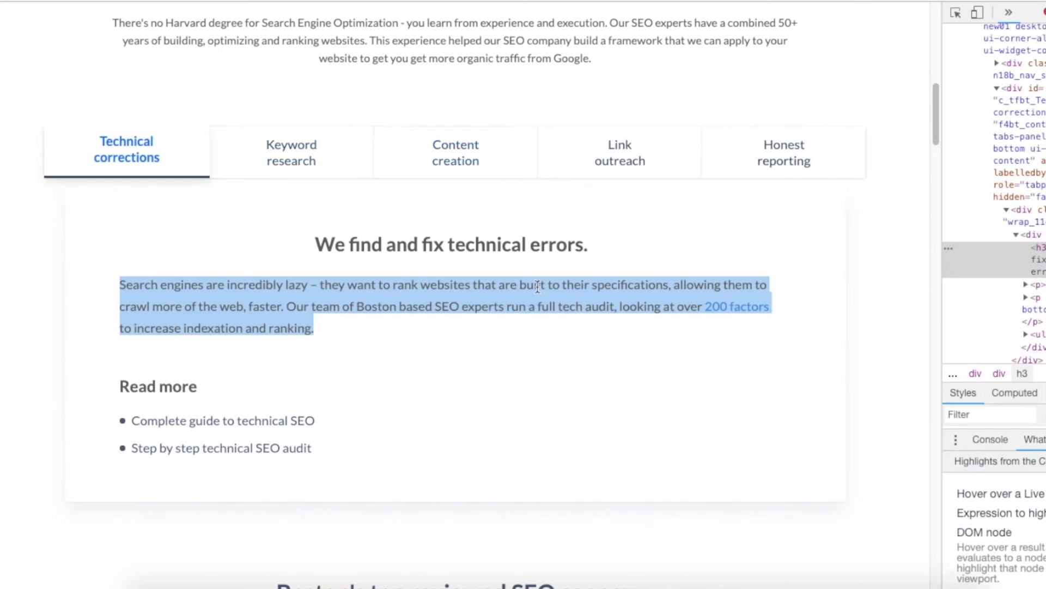
click(292, 434)
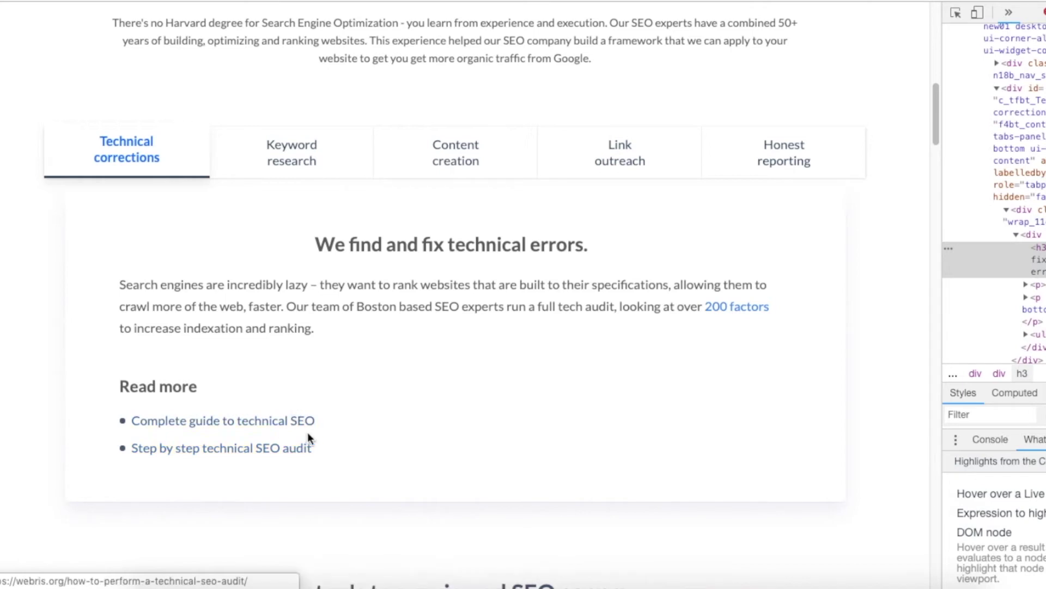
click(254, 262)
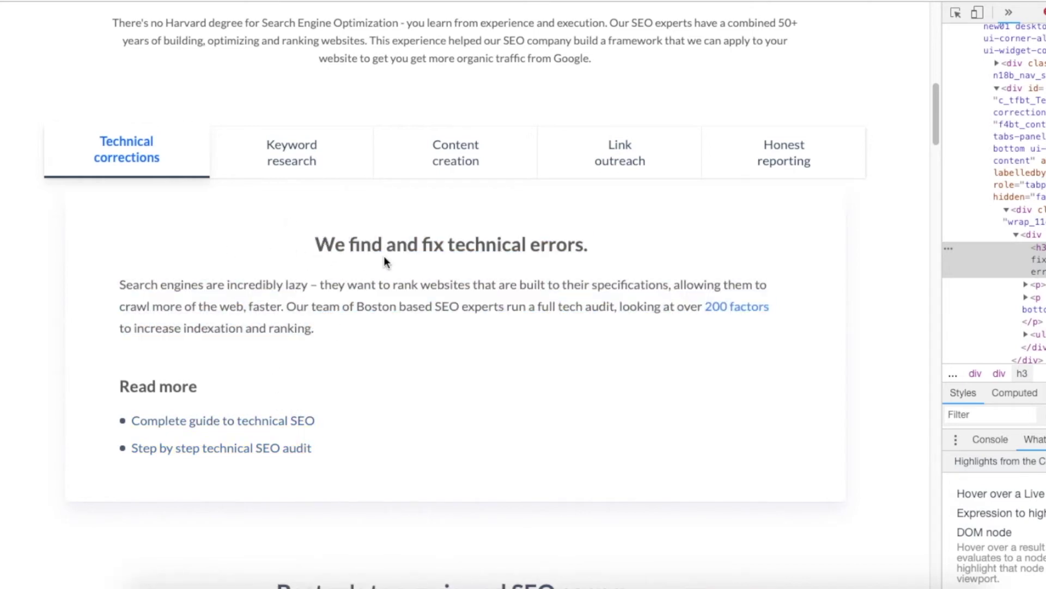
Recheck the Technical corrections copy and Read more links in relation to the agency services heading and the Keyword research section.
scroll(324, 227, up, 15)
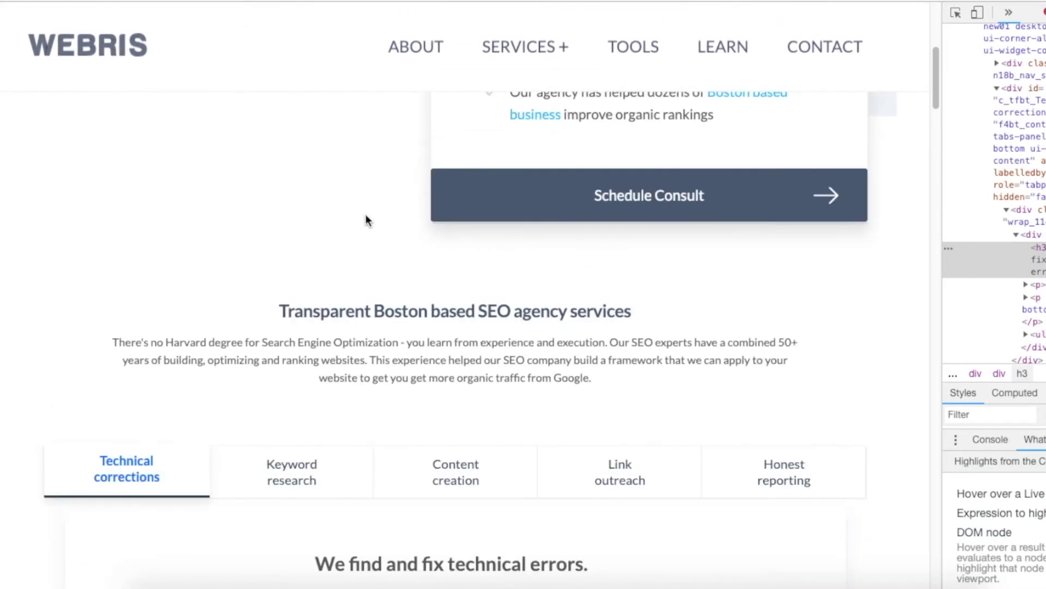
scroll(542, 250, down, 15)
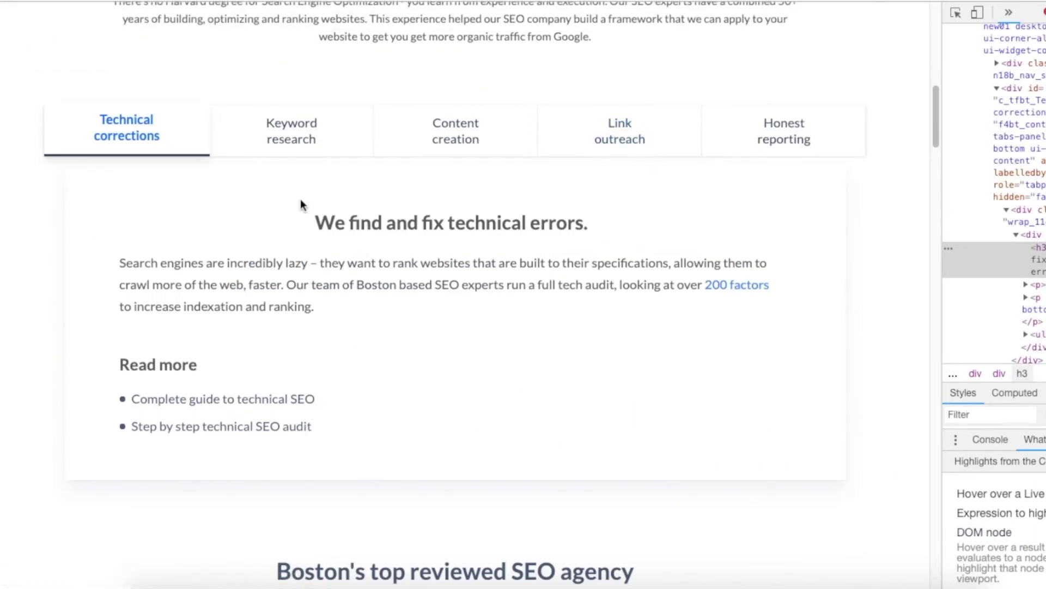
click(291, 130)
click(106, 150)
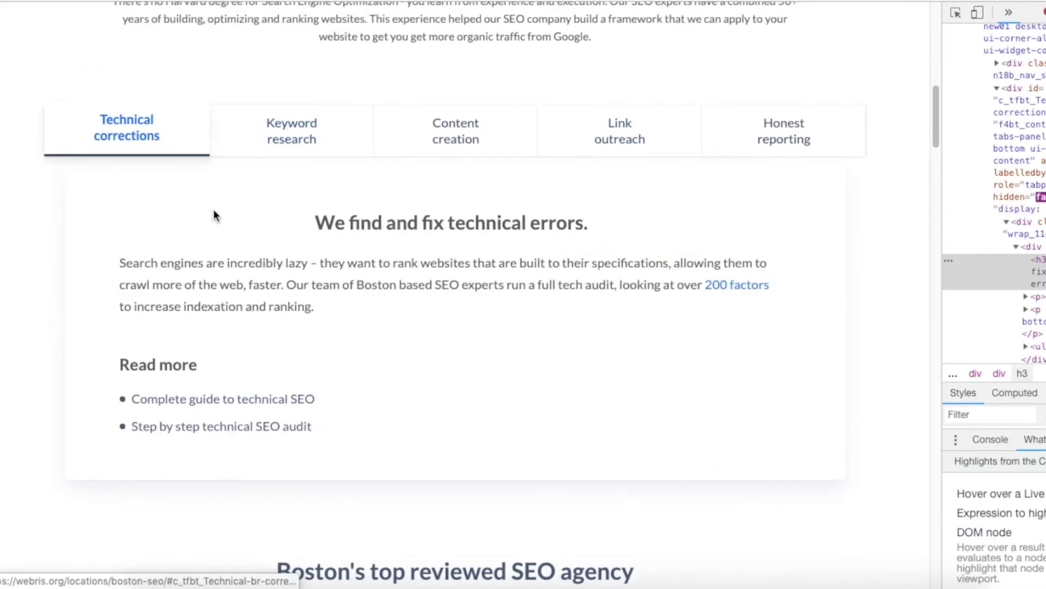
drag(213, 208, 294, 307)
click(293, 307)
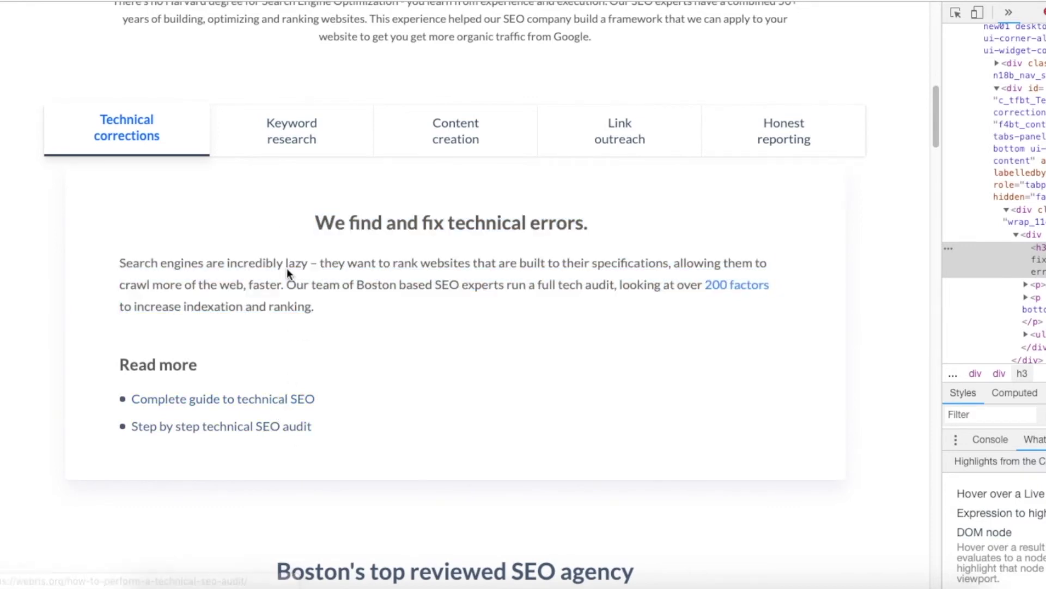
click(256, 135)
click(145, 133)
drag(273, 218, 316, 301)
click(316, 295)
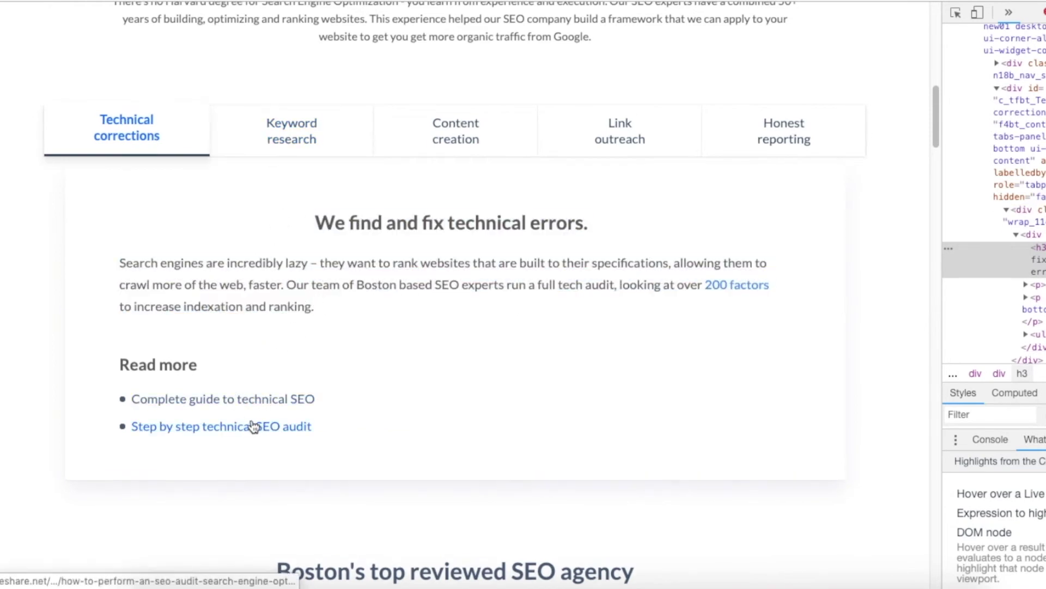
triple_click(342, 288)
Compare the Keyword research, Content creation and Technical corrections sections, ending on the Honest reporting subheading and copy.
click(303, 133)
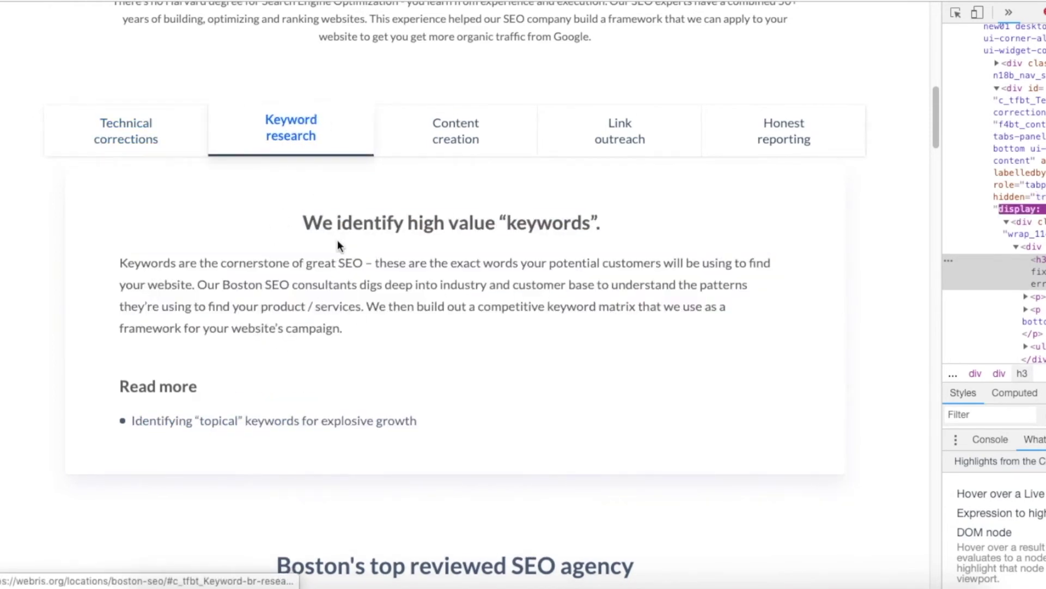
click(434, 136)
click(169, 138)
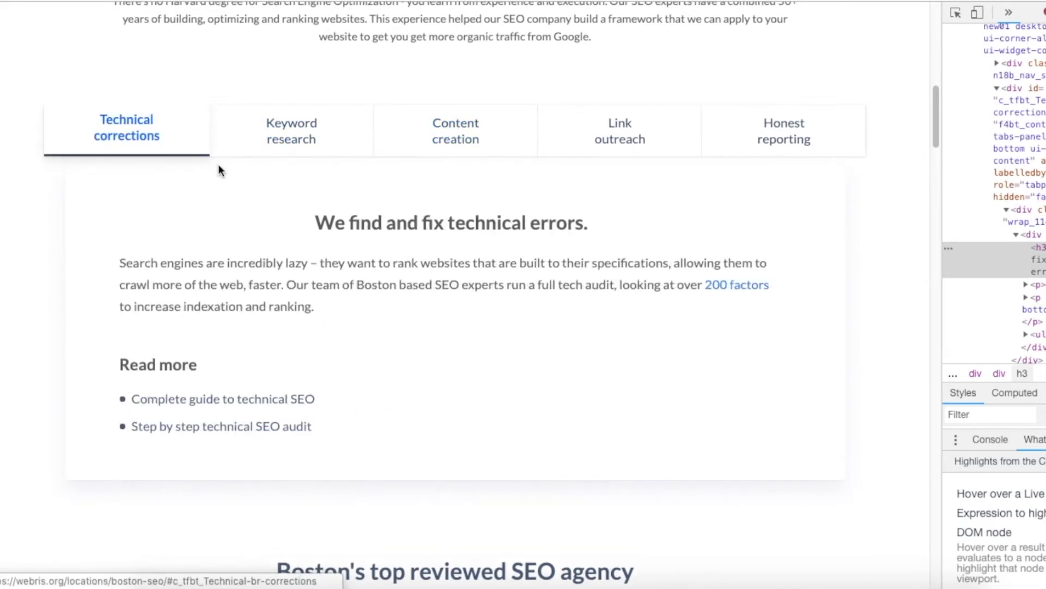
click(331, 140)
click(783, 131)
click(666, 187)
drag(676, 221, 660, 309)
click(705, 224)
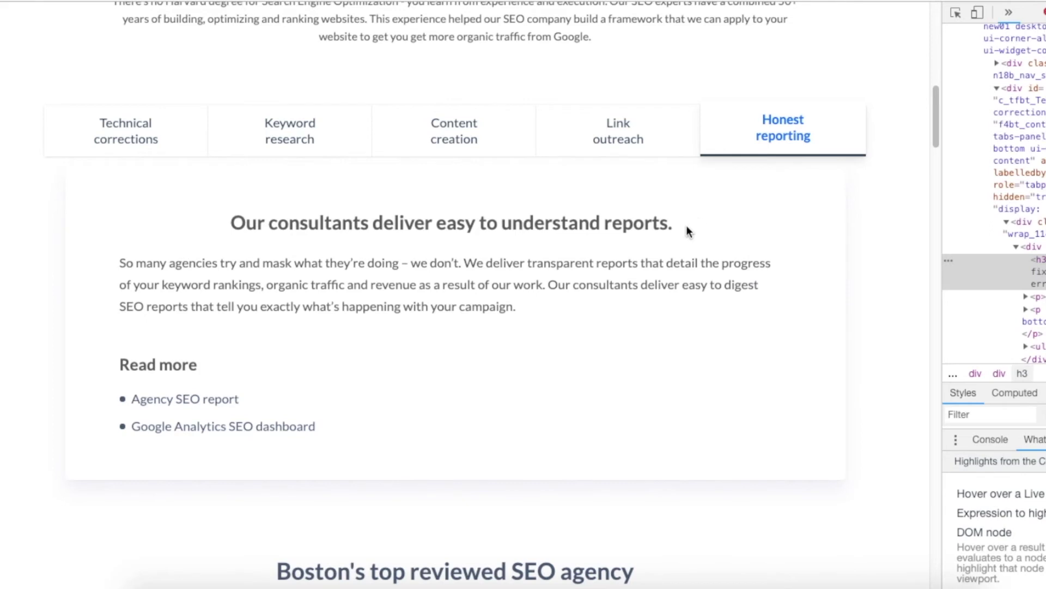
Inspect the HTML element of the "Boston's top reviewed SEO agency" heading.
scroll(690, 251, down, 5)
triple_click(635, 311)
right_click(618, 308)
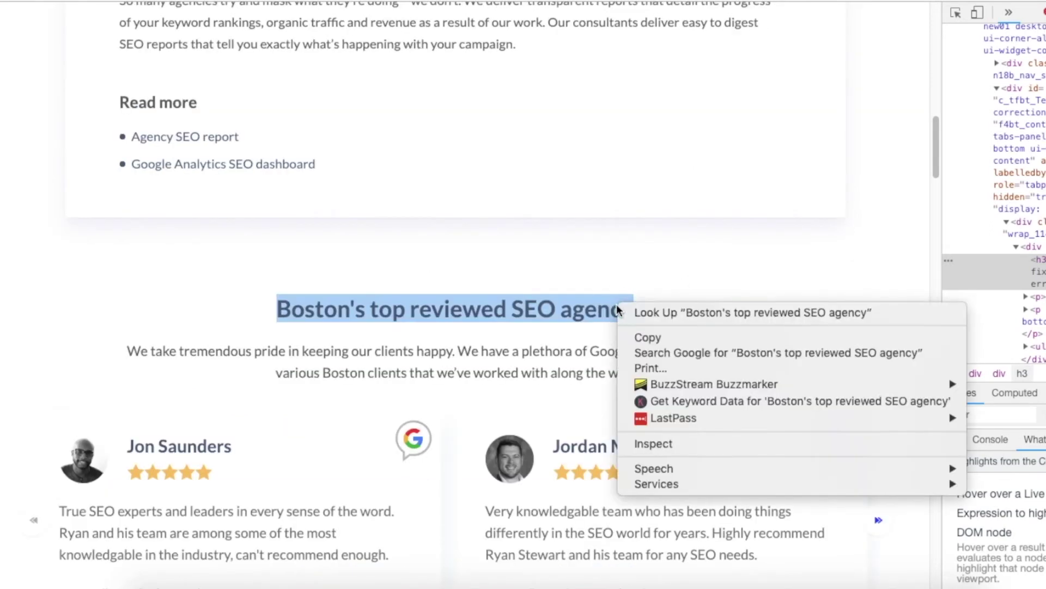
click(688, 439)
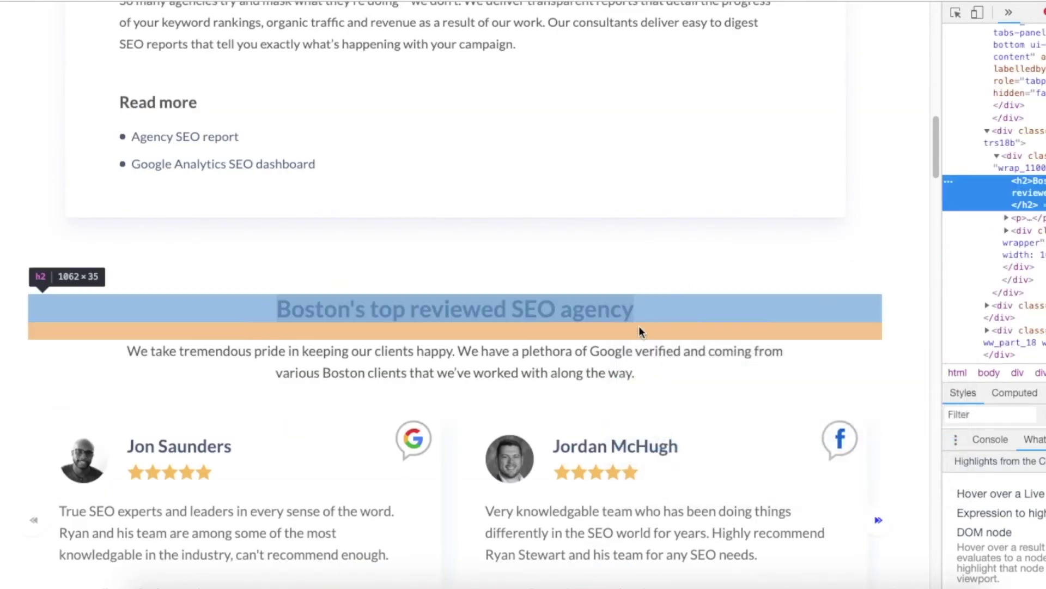
scroll(653, 321, down, 1)
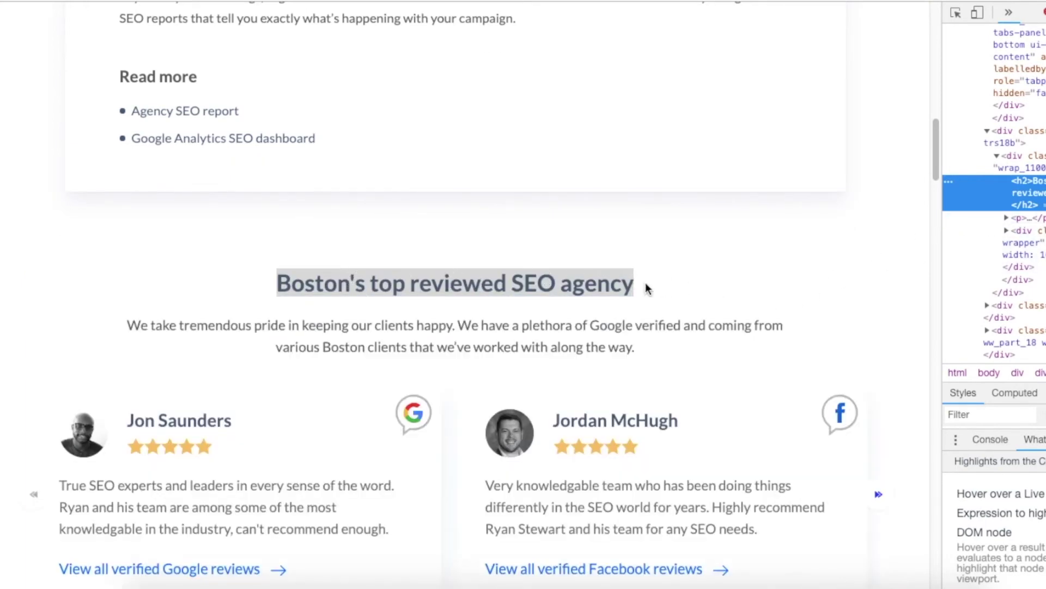
Open the "View all verified Facebook reviews" link in a new tab and check that tab.
scroll(648, 286, down, 4)
right_click(531, 461)
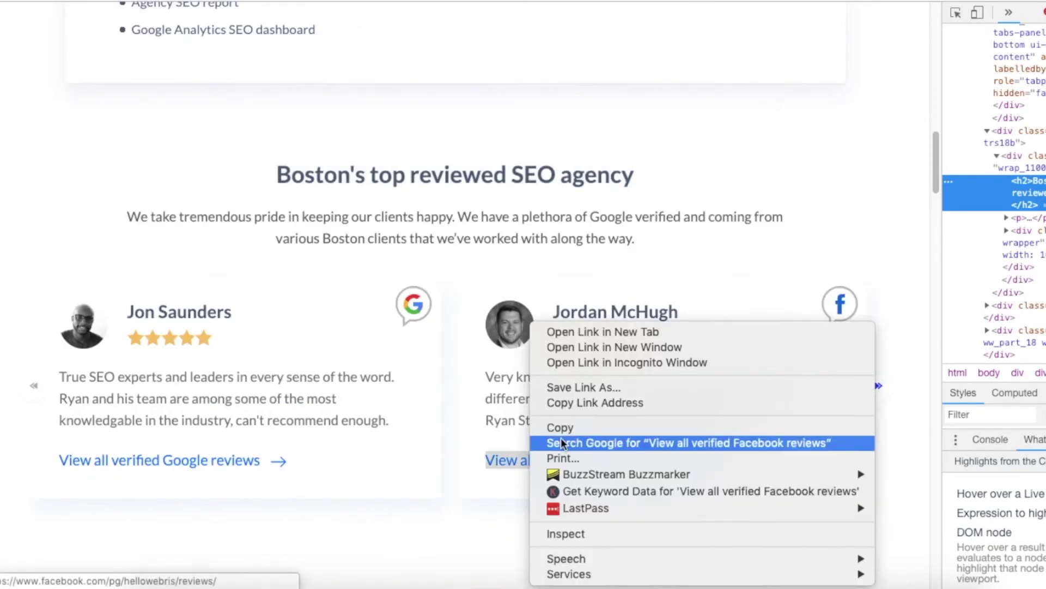
click(584, 334)
key(ctrl+Tab)
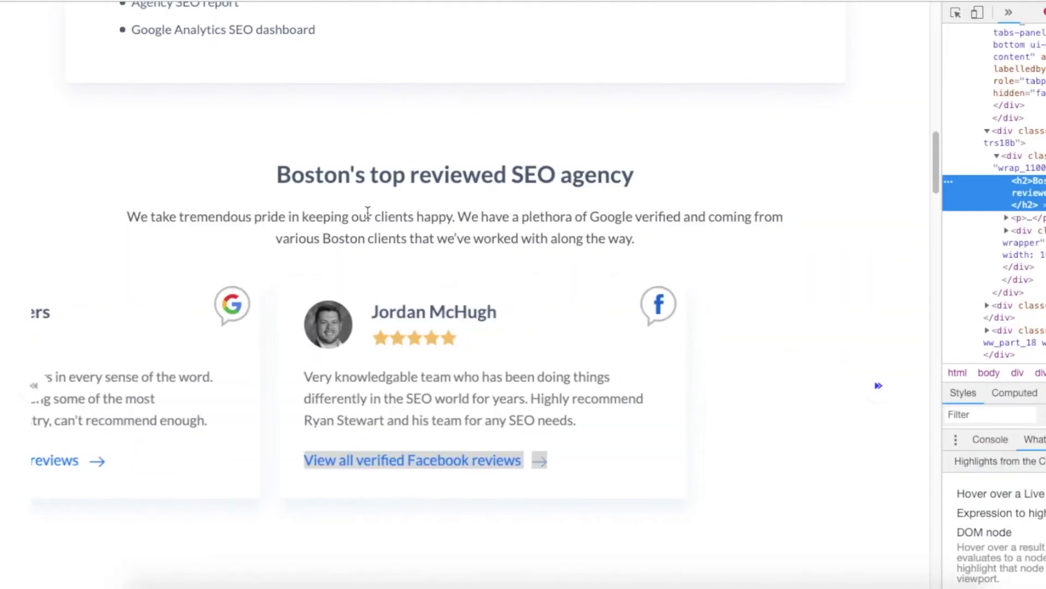
Examine the top reviewed agency heading, its introductory paragraph and the client testimonials beneath it.
drag(276, 163, 659, 236)
click(349, 333)
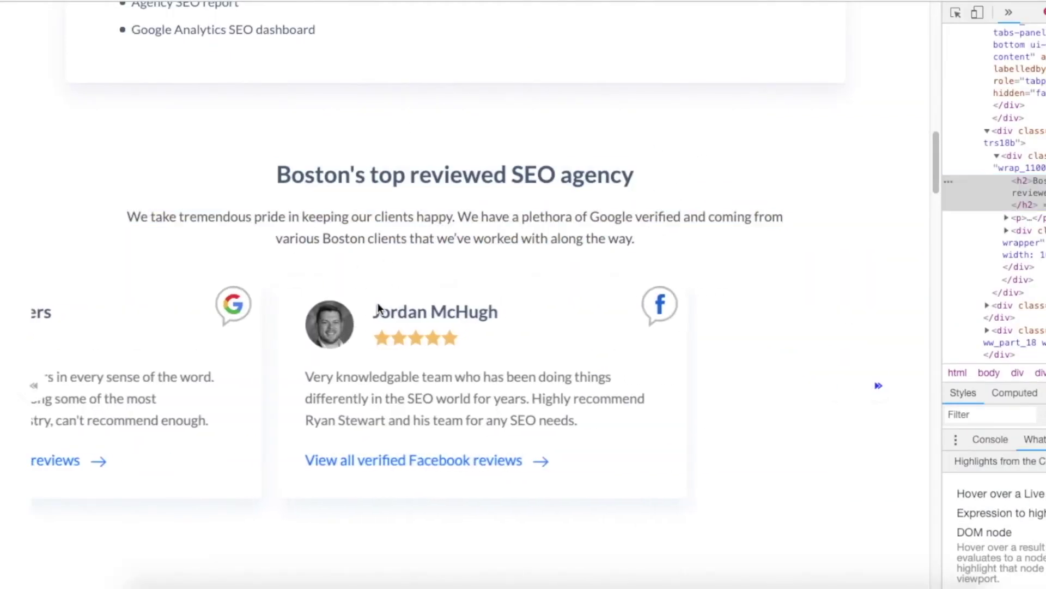
drag(349, 332, 679, 273)
drag(603, 193, 635, 217)
click(654, 150)
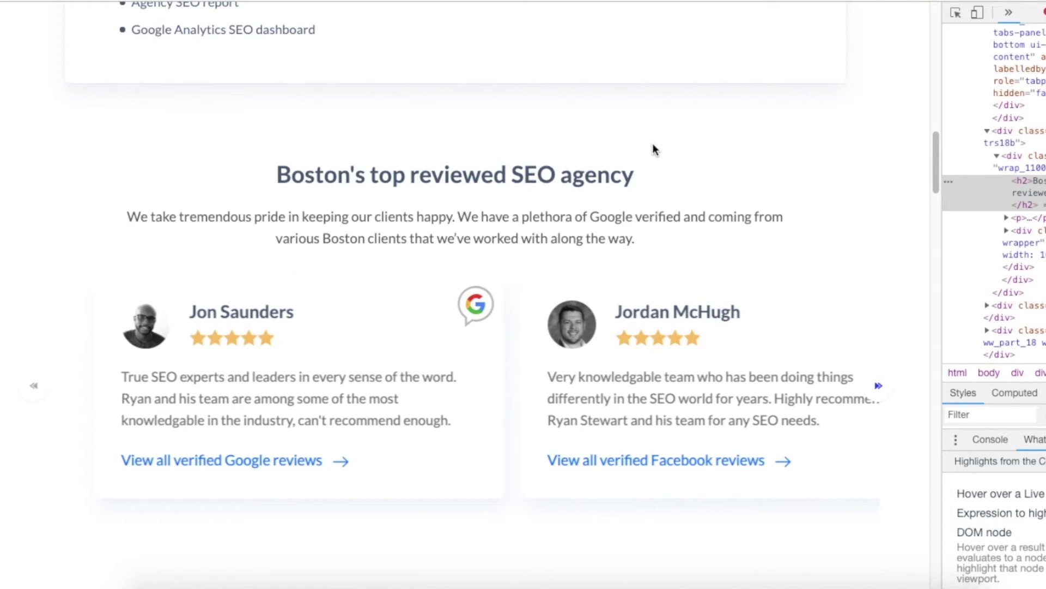
Inspect the HTML element of the "Why Use Our Boston SEO Services?" heading and examine its introductory text.
scroll(655, 150, down, 6)
drag(685, 255, 646, 283)
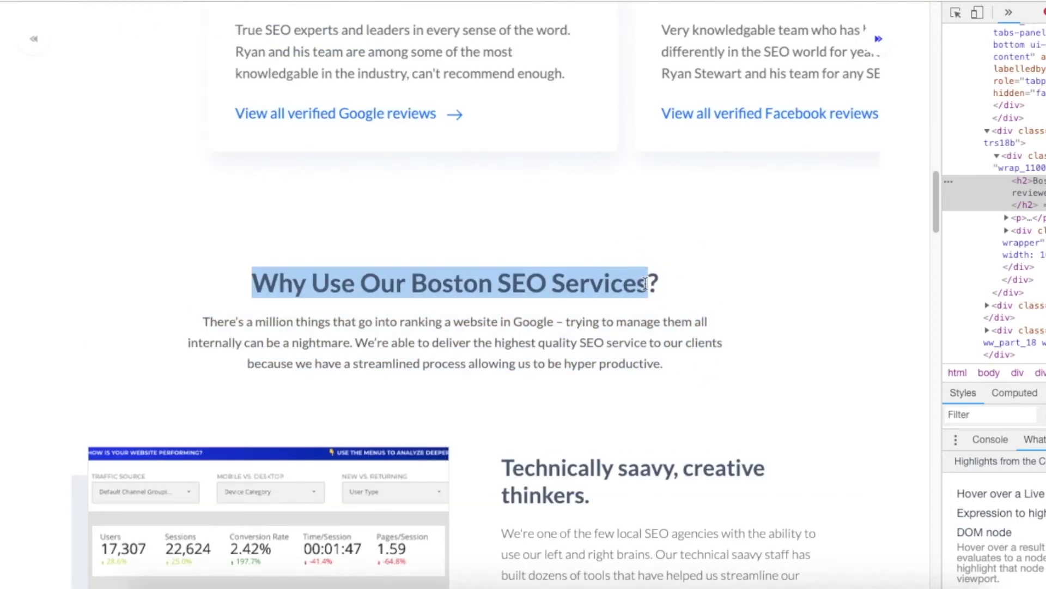
right_click(654, 286)
click(699, 421)
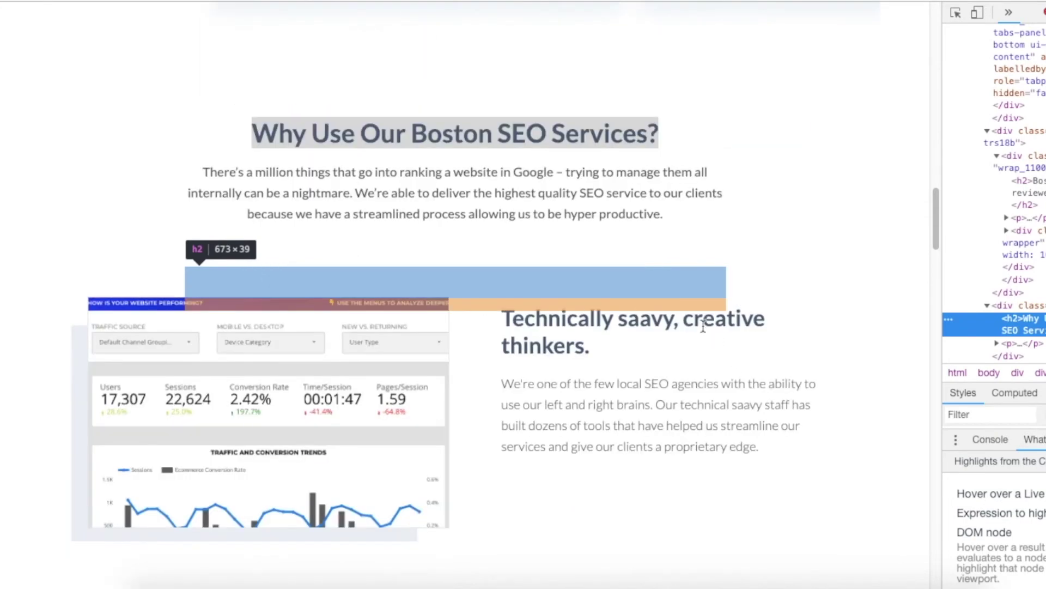
scroll(704, 314, down, 3)
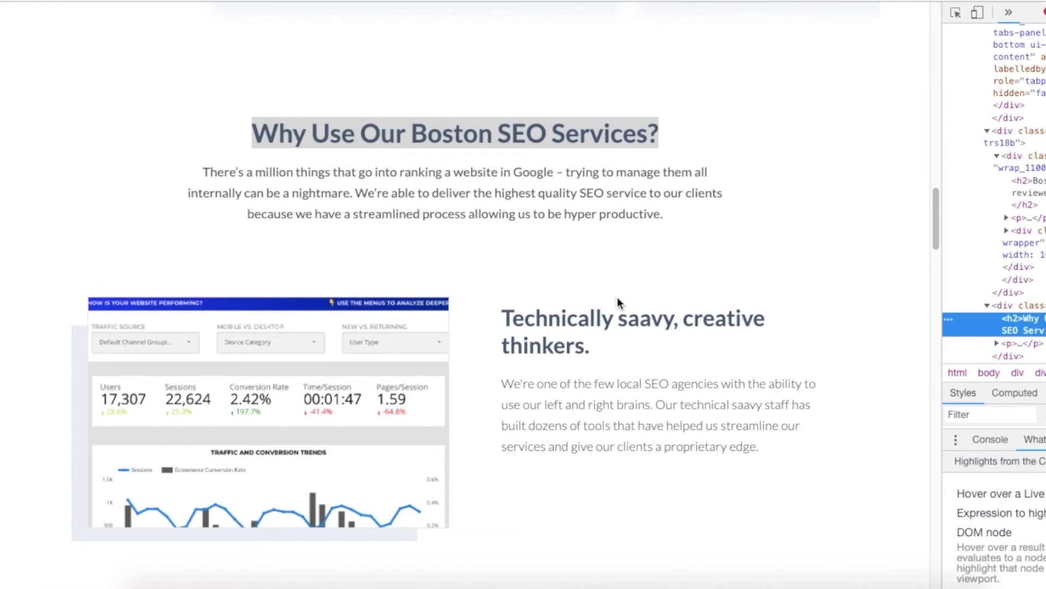
drag(696, 142, 694, 196)
click(690, 196)
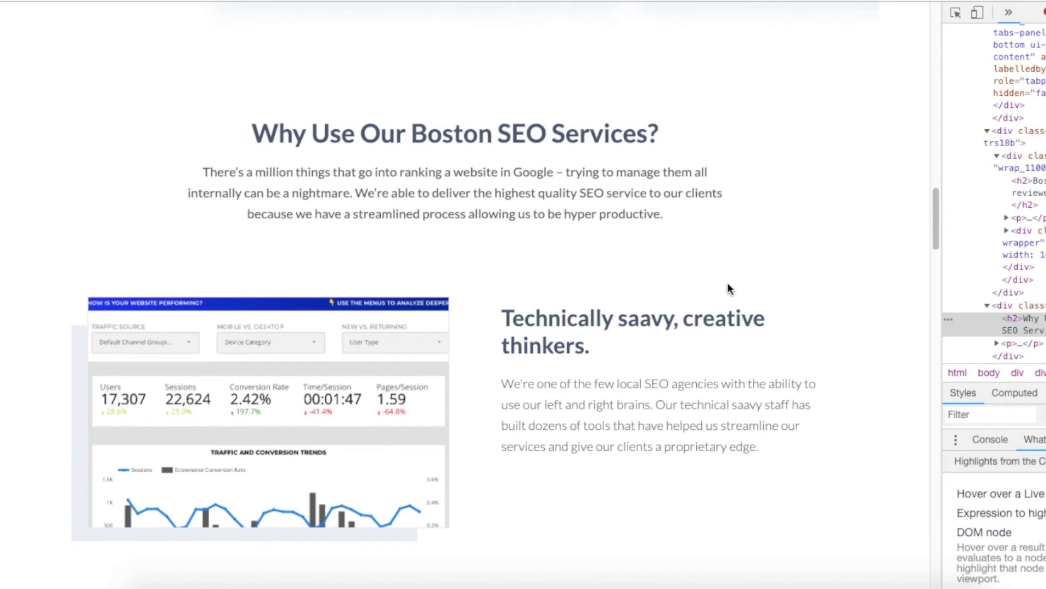
Compare the page's section headings from the reviews downward and highlight "Boston SEO Services" in the "Why Use Our" heading.
scroll(728, 283, down, 1)
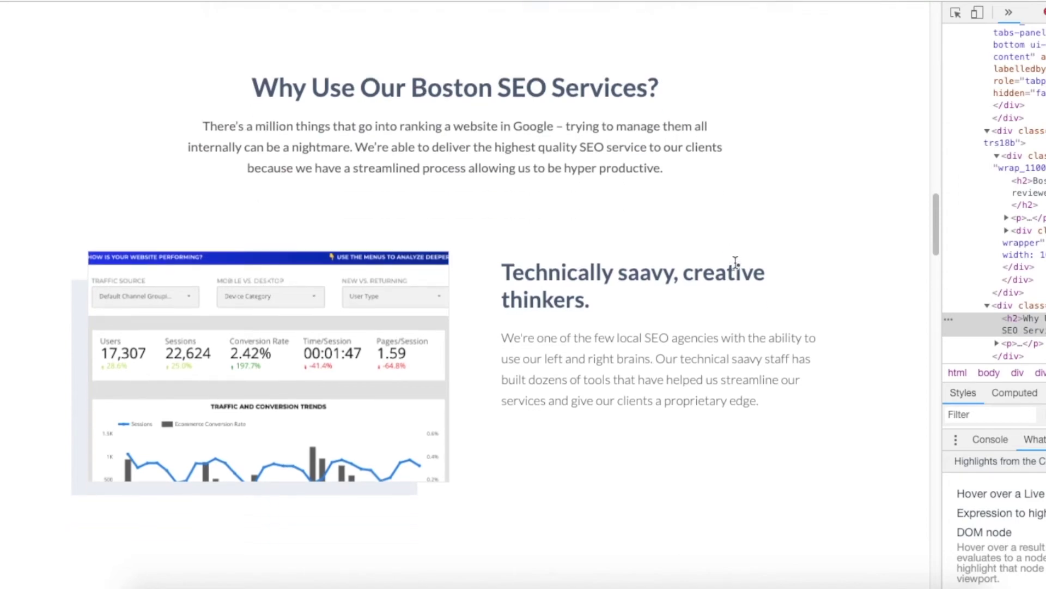
scroll(734, 229, up, 20)
scroll(708, 187, down, 12)
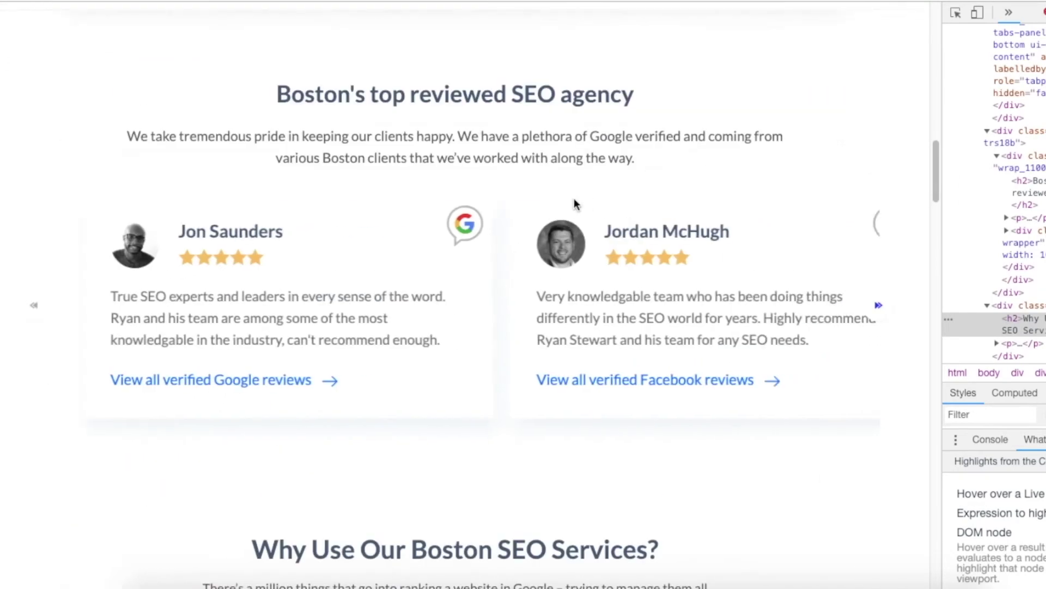
scroll(584, 208, down, 6)
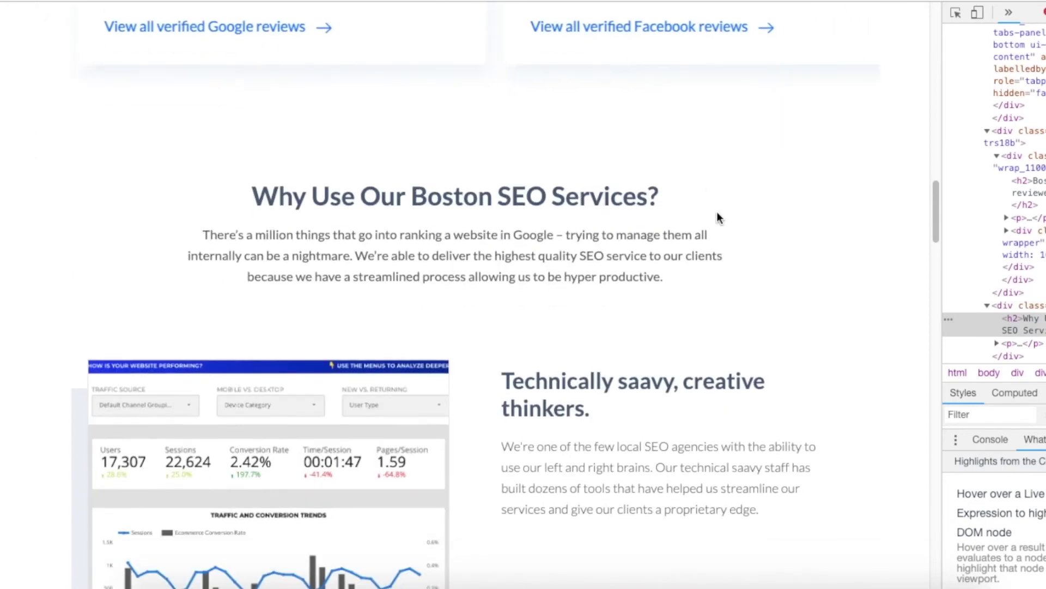
scroll(720, 217, down, 2)
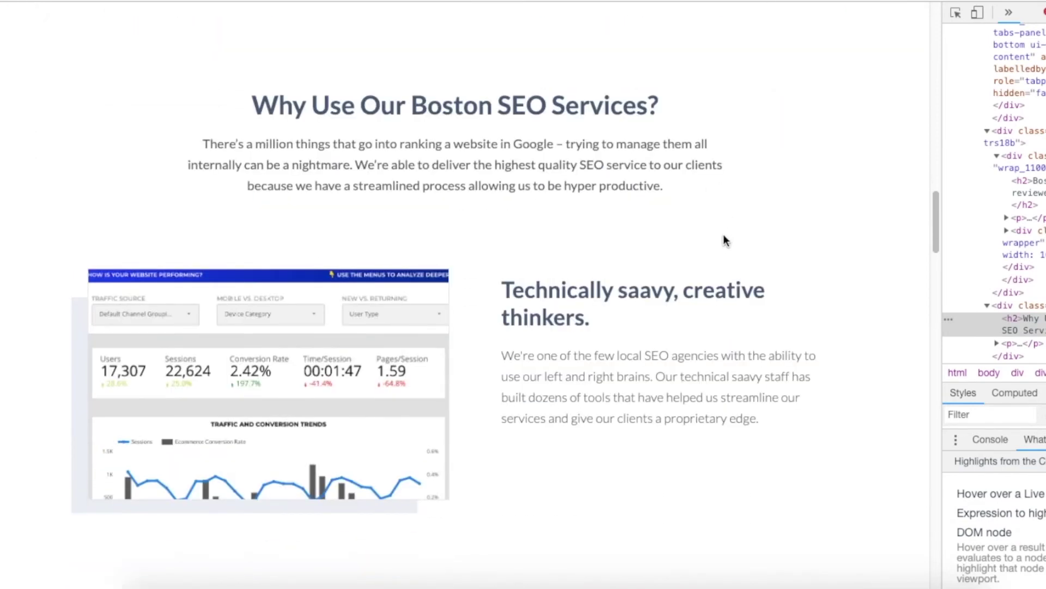
drag(411, 102, 648, 103)
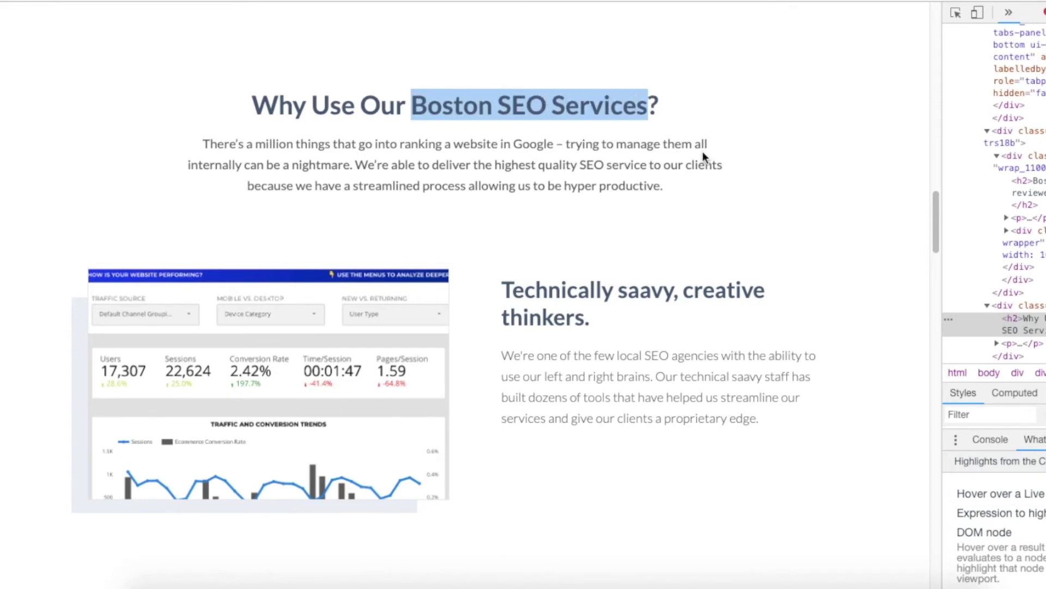
Examine the "Technically saavy, creative thinkers." subheading and its paragraph.
scroll(783, 308, down, 1)
scroll(776, 218, down, 2)
drag(775, 186, 781, 293)
triple_click(779, 297)
click(736, 163)
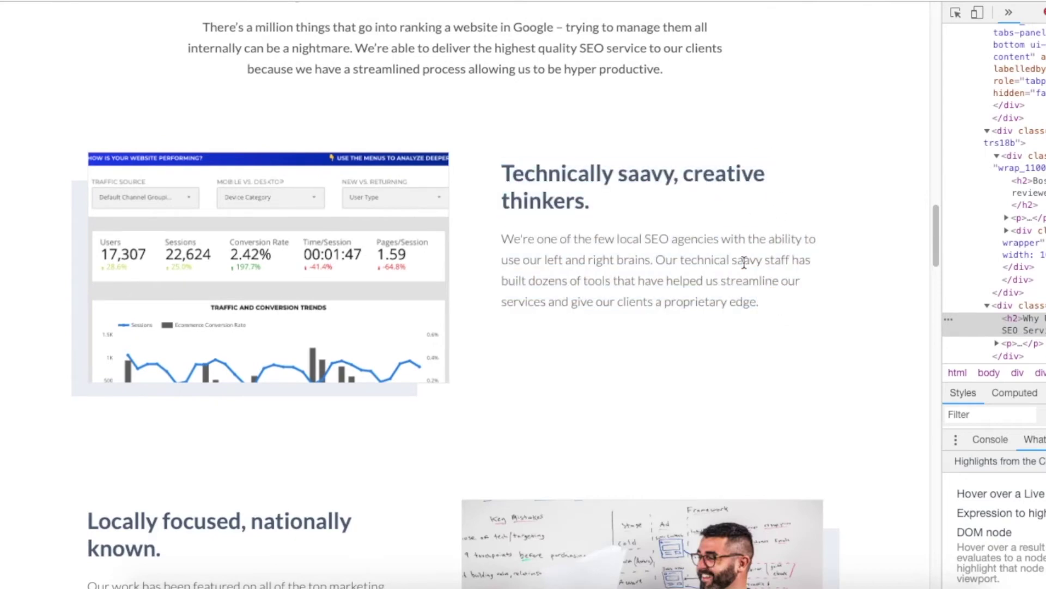
Examine the "Locally focused, nationally known." section, highlighting its subheading and paragraph.
scroll(788, 267, down, 2)
scroll(193, 284, down, 2)
drag(202, 257, 208, 455)
click(238, 459)
drag(88, 267, 261, 476)
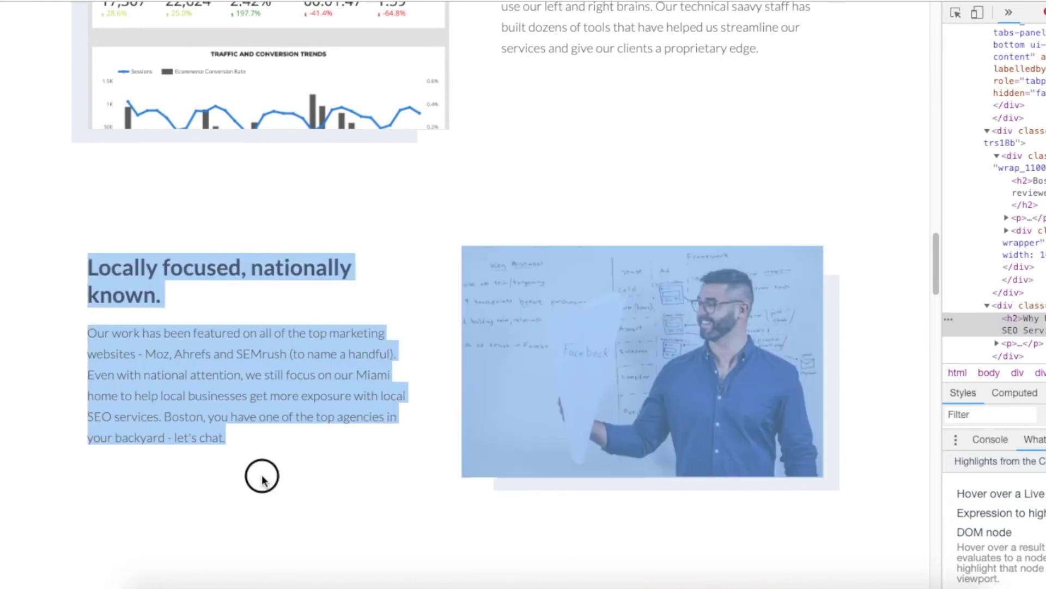
Examine the "Our clients get consistent results." section and the embedded map of the WEBRIS Boston office, shifting the map around its marker.
click(262, 472)
scroll(233, 284, down, 1)
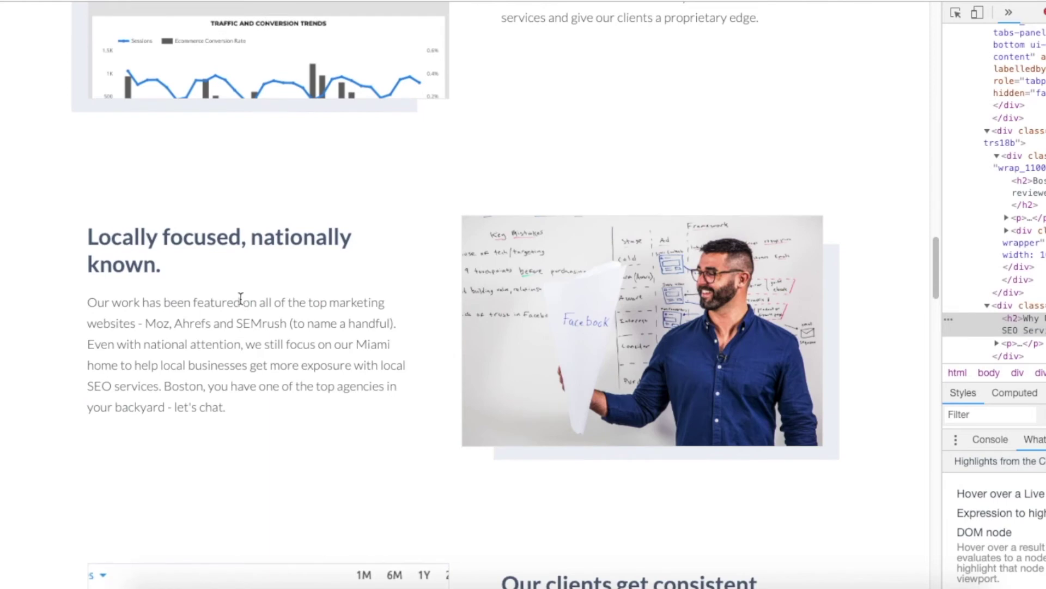
scroll(324, 279, down, 6)
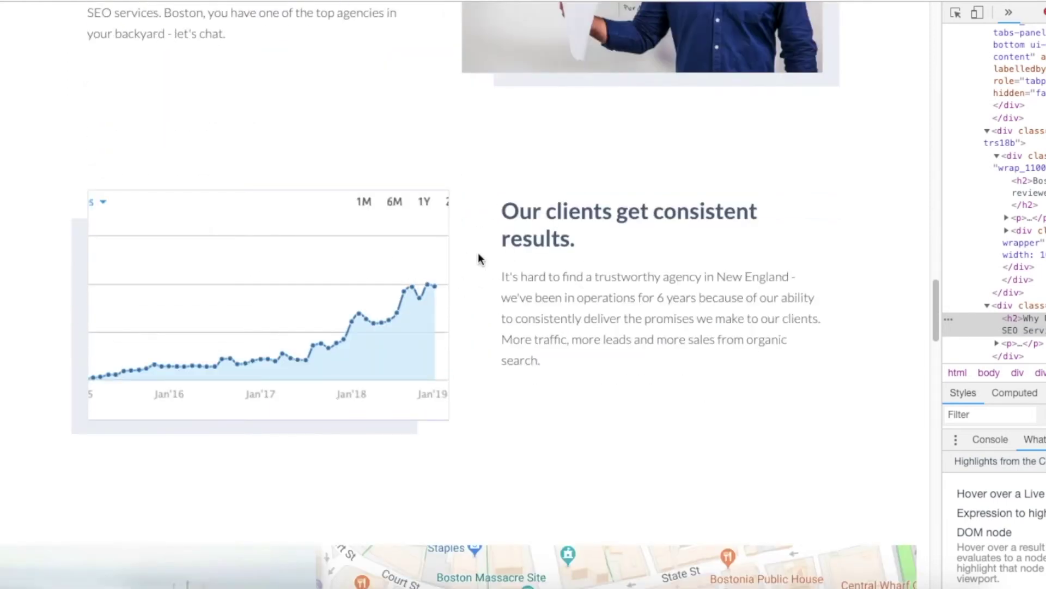
scroll(537, 268, down, 7)
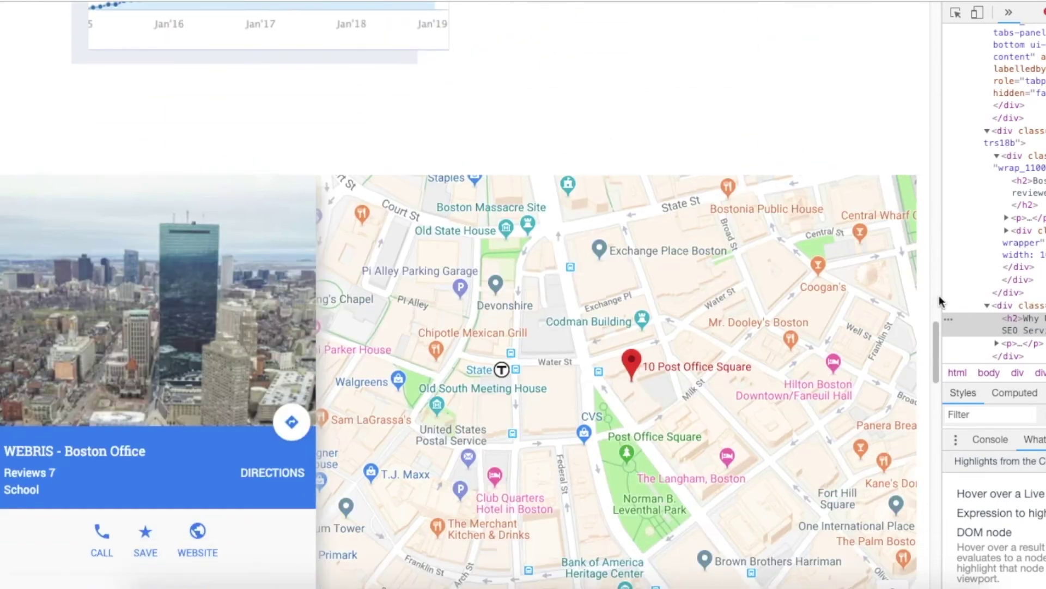
drag(940, 344, 940, 362)
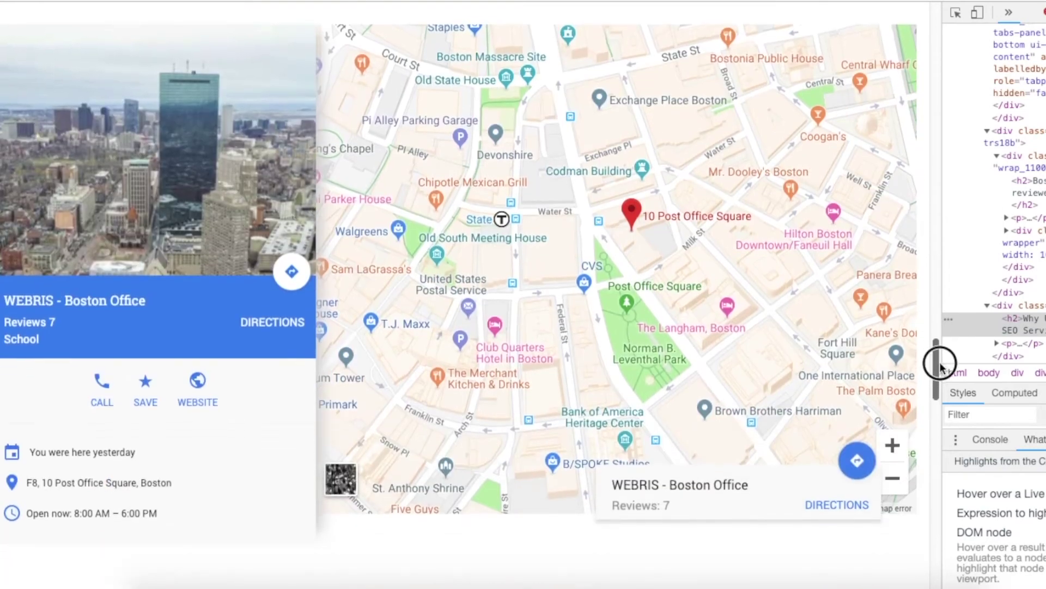
drag(702, 244, 716, 276)
drag(698, 283, 683, 281)
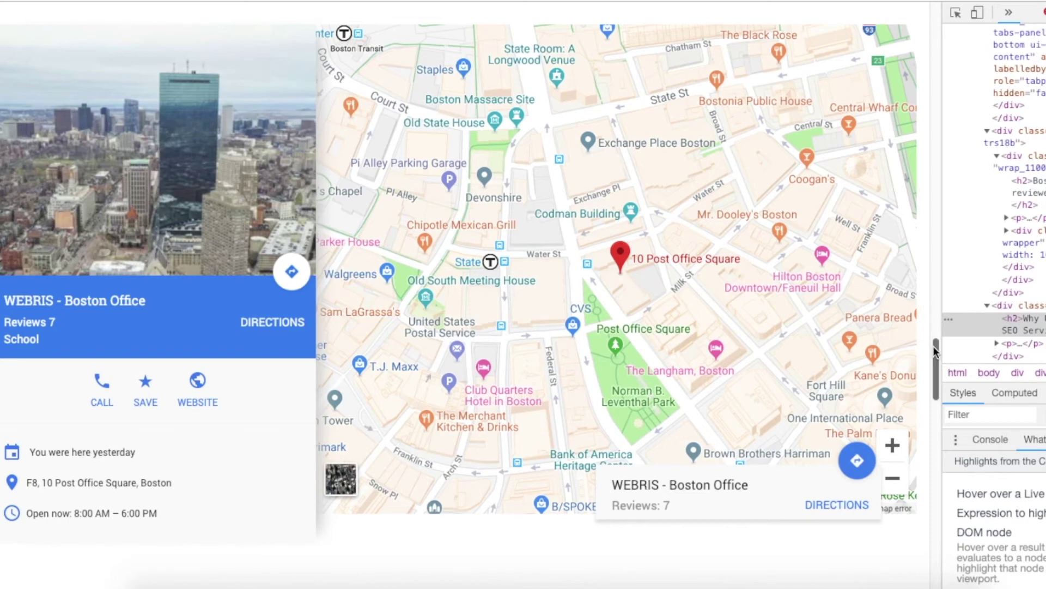
Examine the Frequently Asked Questions, expanding the "Do you only work with Boston based companies?" answer and reopening the pricing answer.
drag(933, 346, 934, 478)
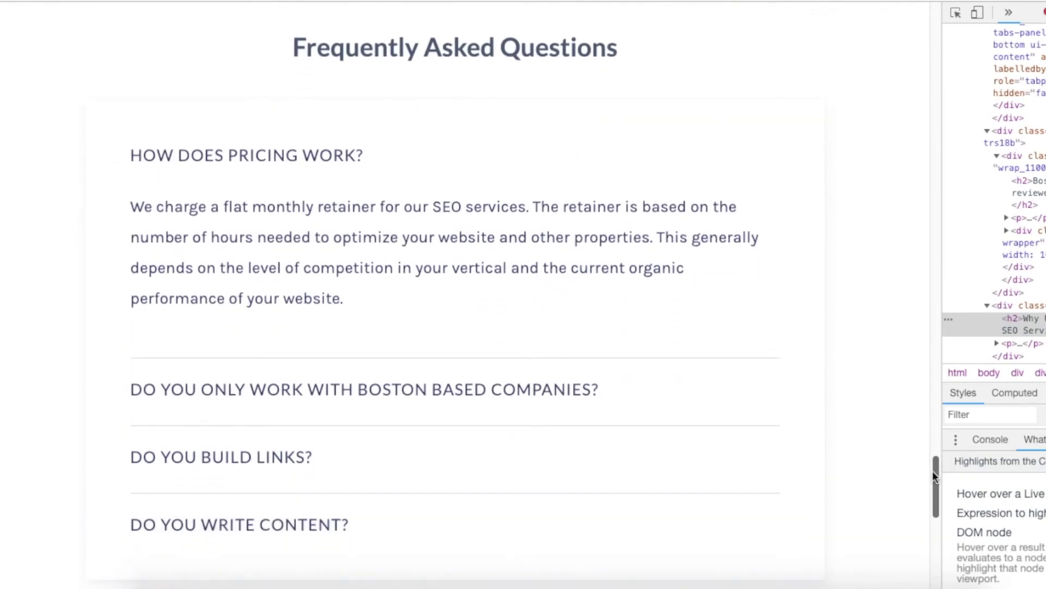
click(572, 389)
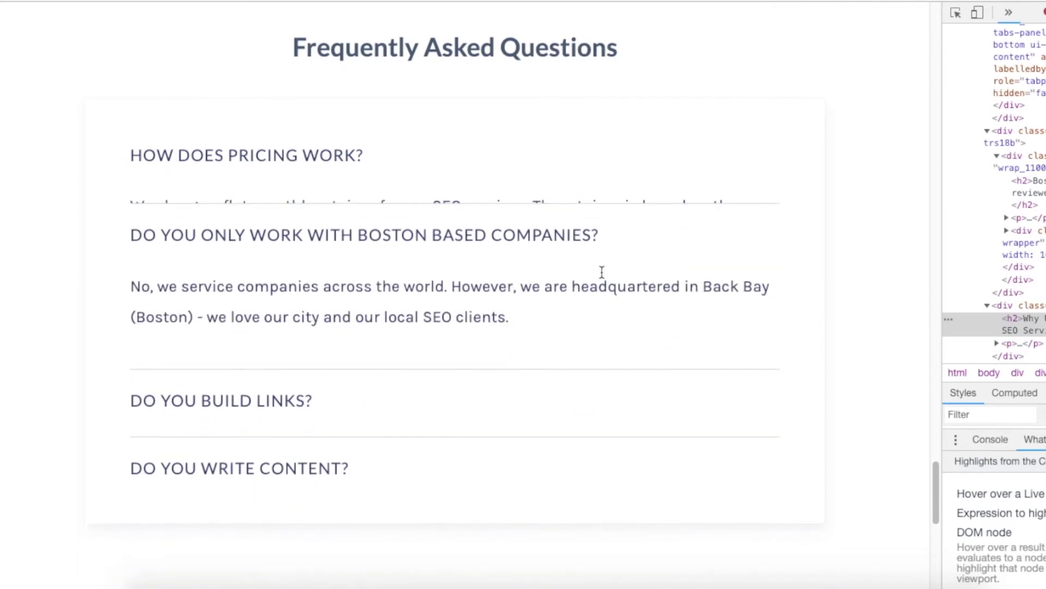
click(308, 179)
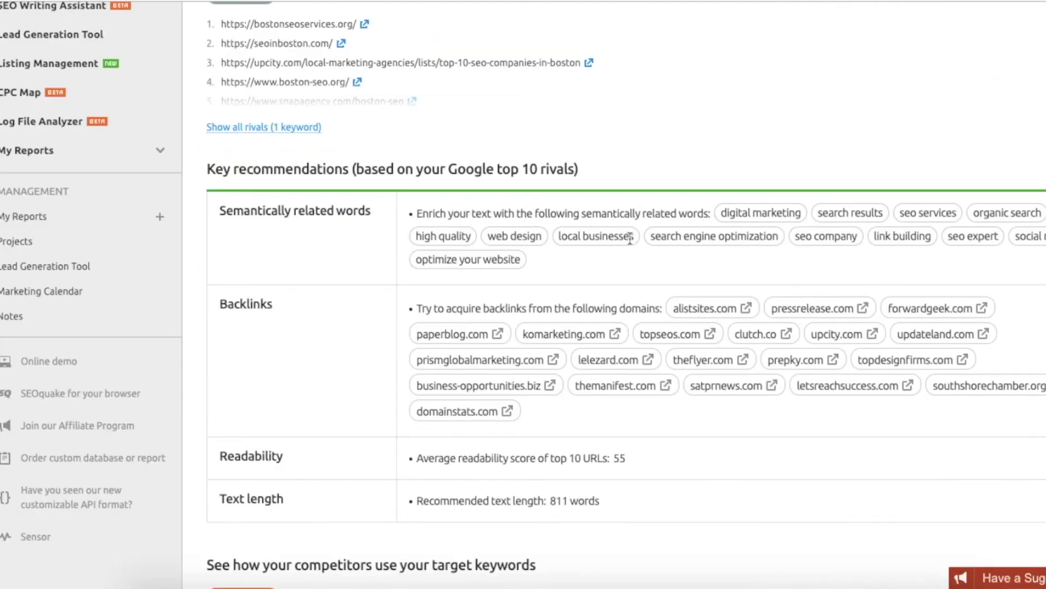
Switch to the SEMrush report and examine its key recommendations for semantically related words, backlinks and competitors' keyword use.
scroll(623, 371, down, 3)
scroll(623, 375, up, 7)
scroll(624, 353, down, 10)
scroll(624, 353, down, 5)
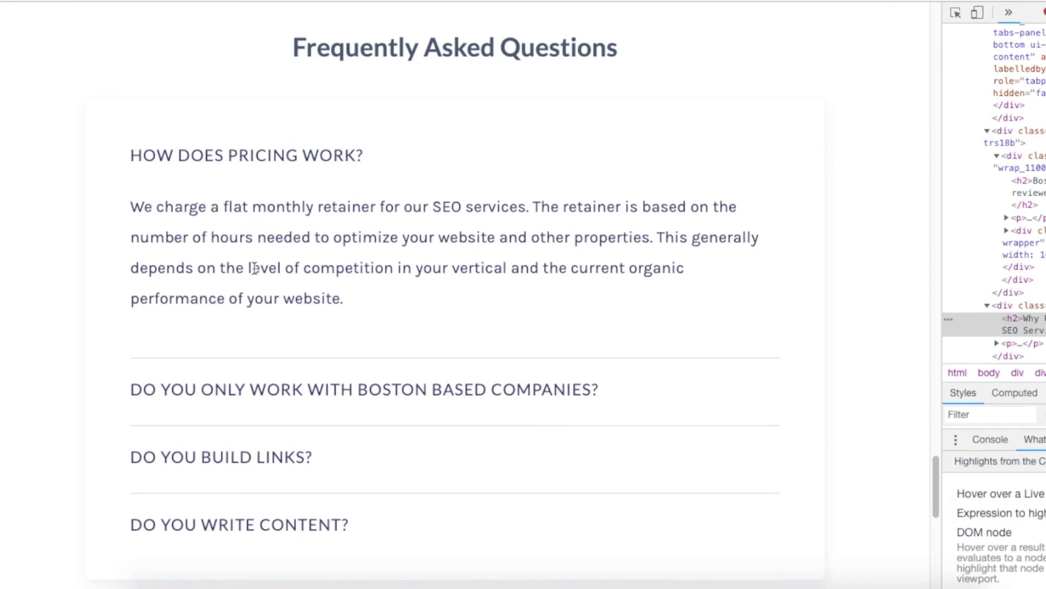
Return to the WEBRIS page's Frequently Asked Questions and read the Boston based companies, pricing and link building answers.
click(302, 381)
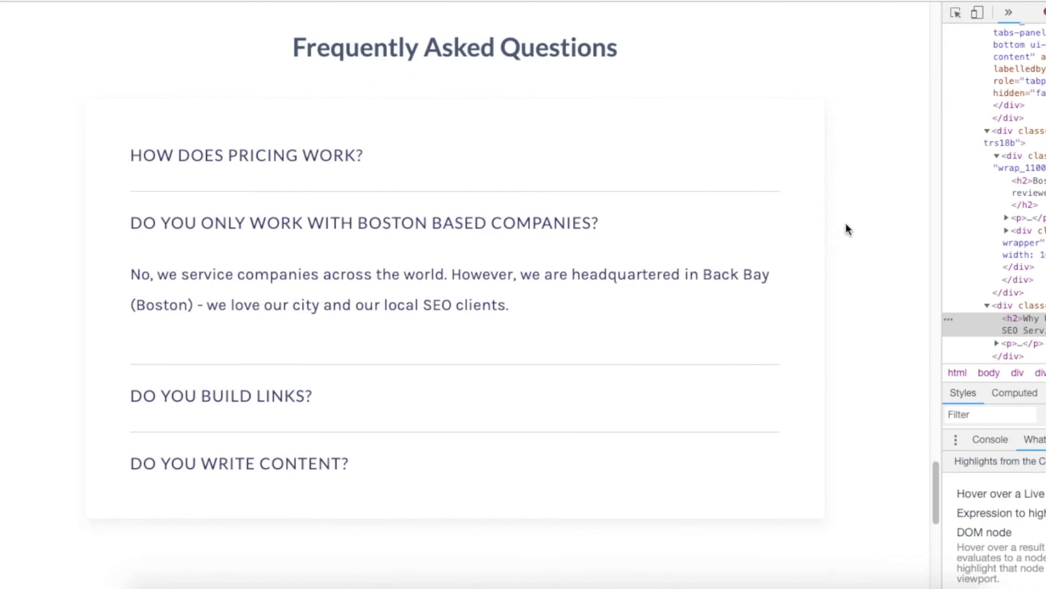
click(586, 386)
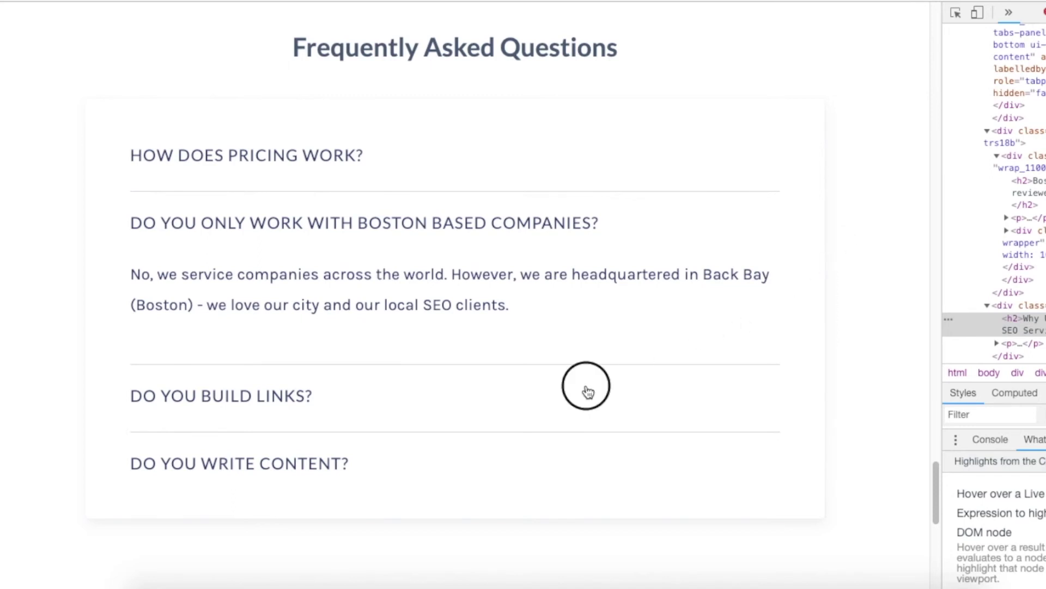
click(409, 169)
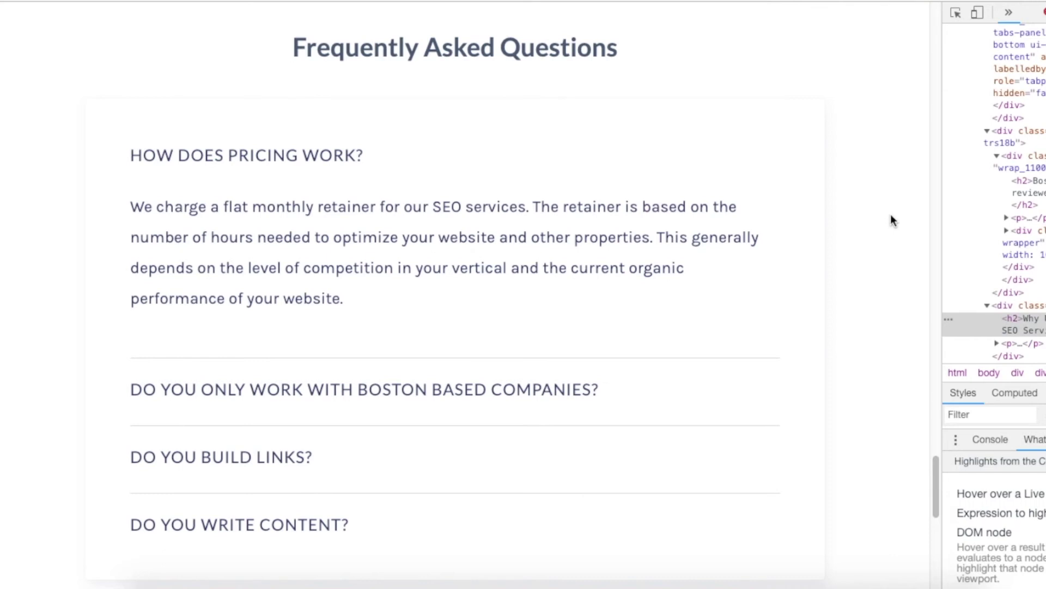
click(319, 459)
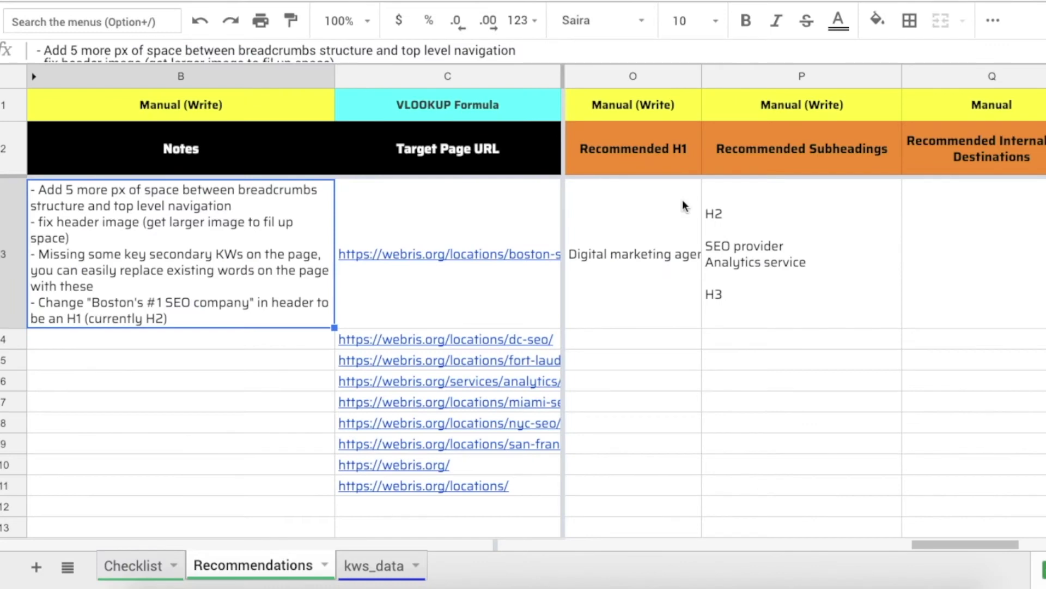
In Google Sheets, copy "Boston's #1 SEO company" from the row 3 notes into the Boston page's Recommended H1 cell, replacing its text.
click(656, 274)
click(785, 254)
click(671, 245)
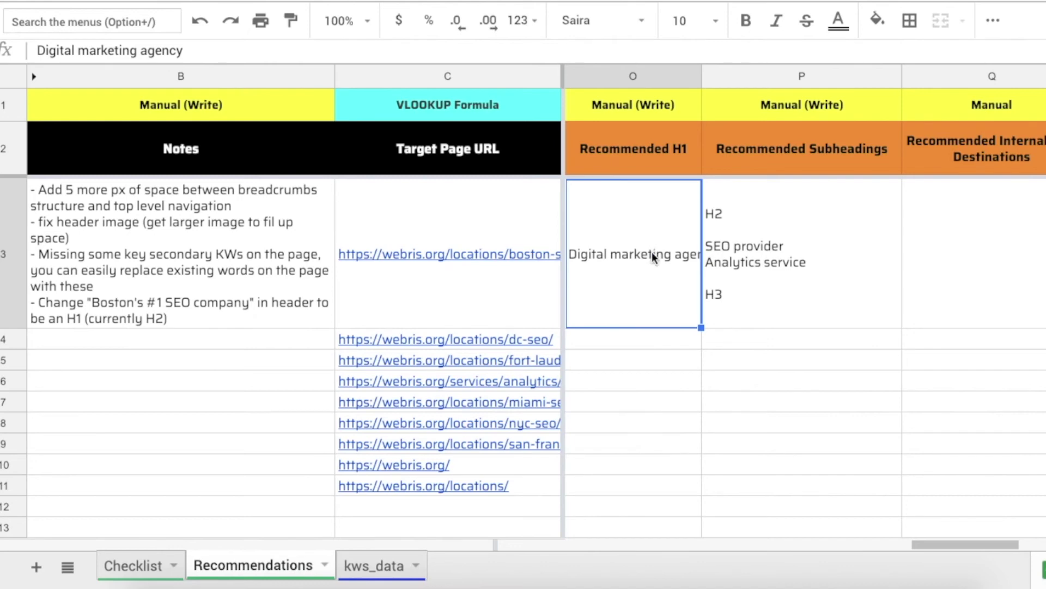
click(251, 302)
double_click(95, 300)
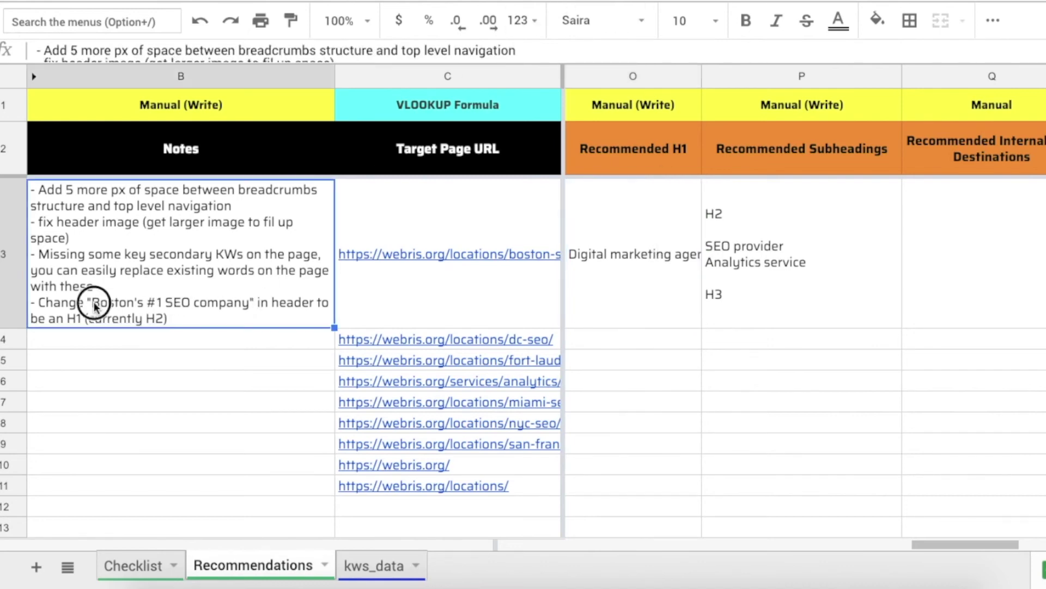
drag(95, 251, 249, 251)
key(super+c)
click(683, 278)
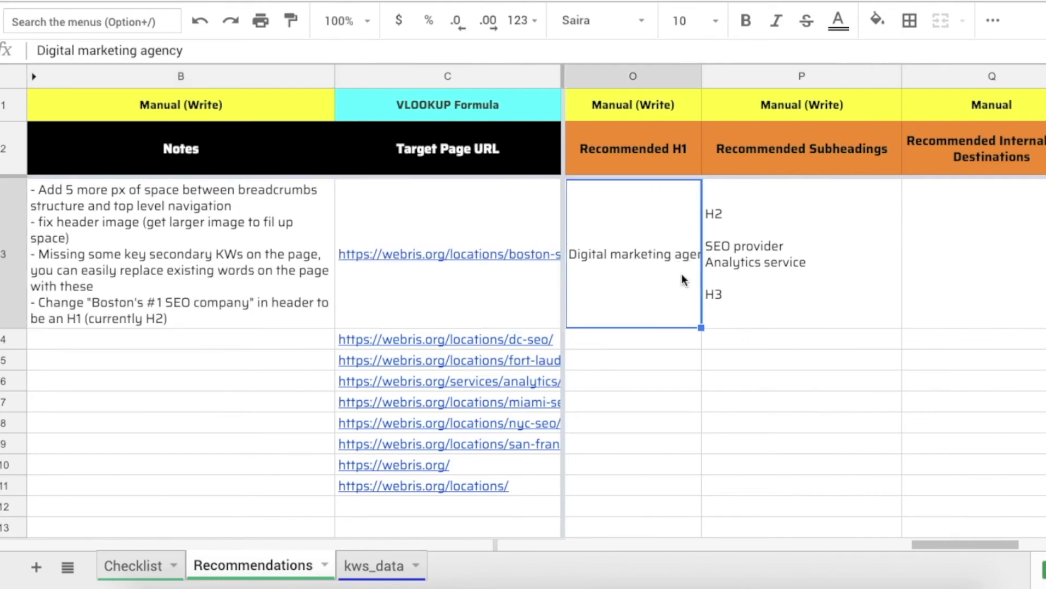
key(super+v)
key(Return)
click(633, 278)
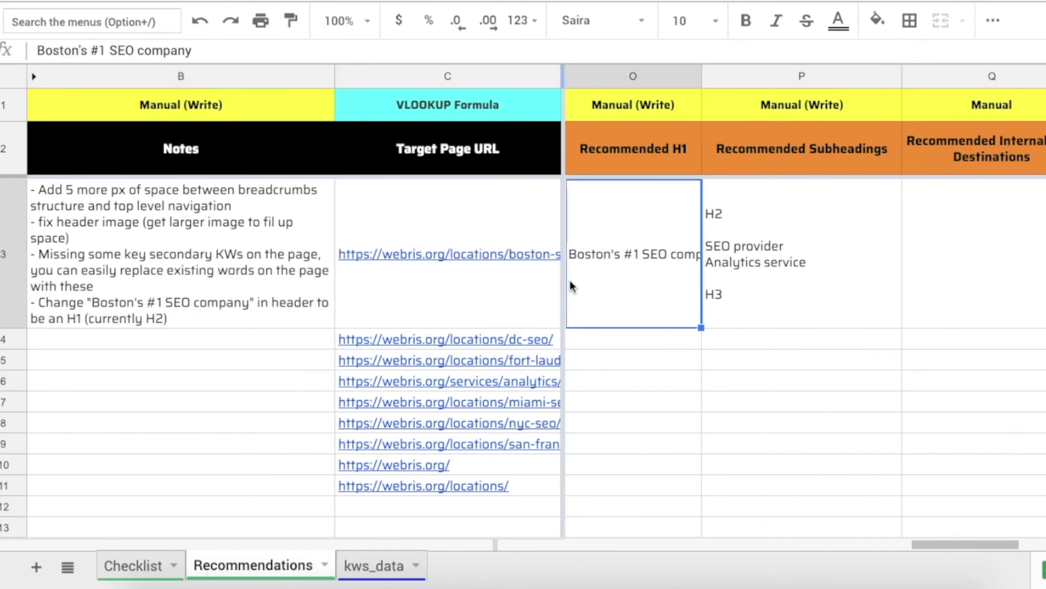
Copy the page's "Why Use Our Boston SEO Services?" heading over "SEO provider" under H2 in the row 3 Recommended Subheadings cell.
click(755, 284)
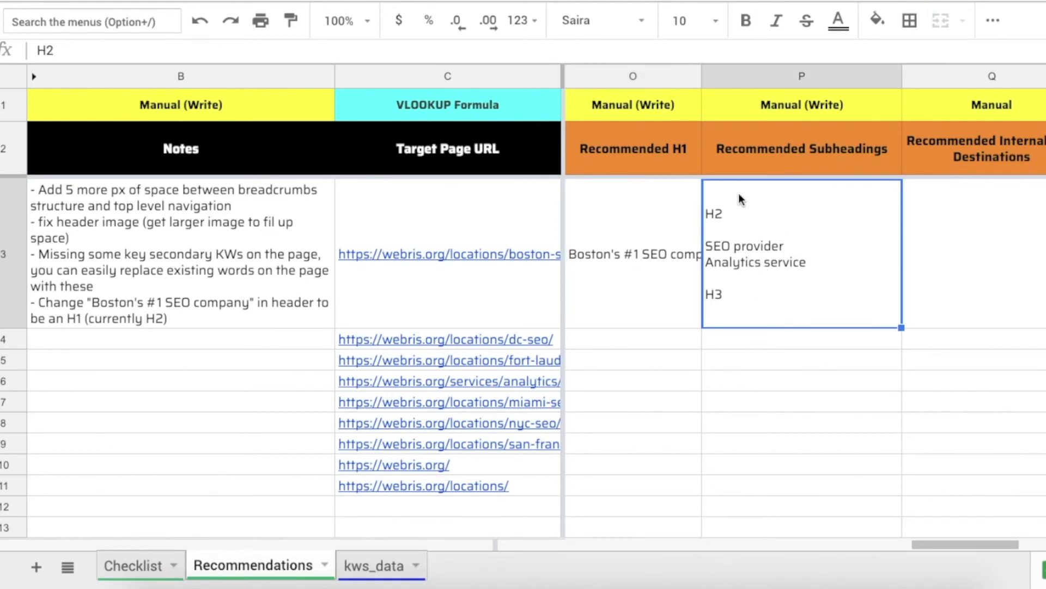
key(Return)
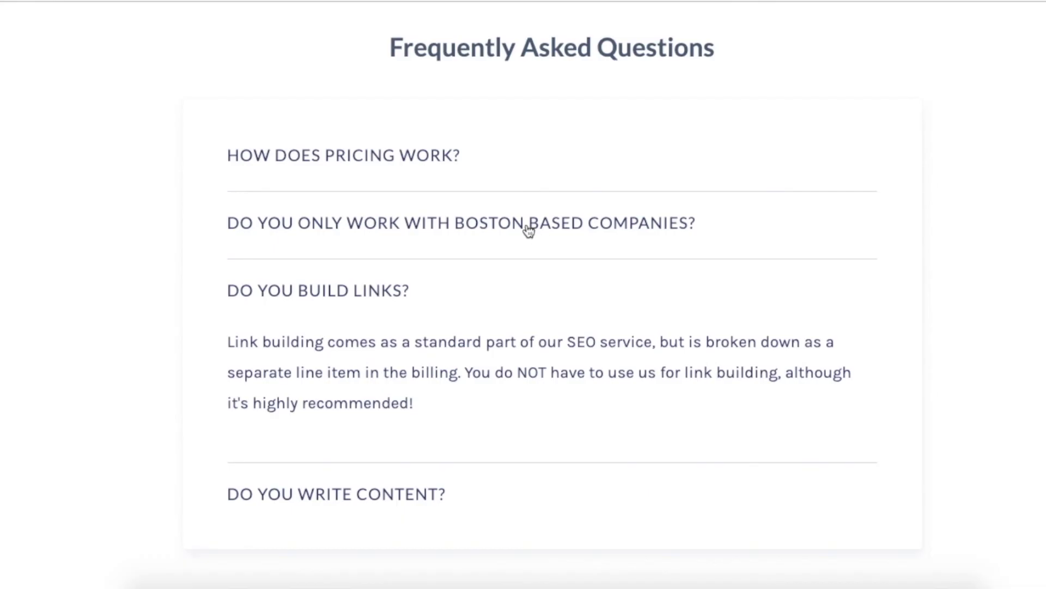
scroll(525, 217, up, 15)
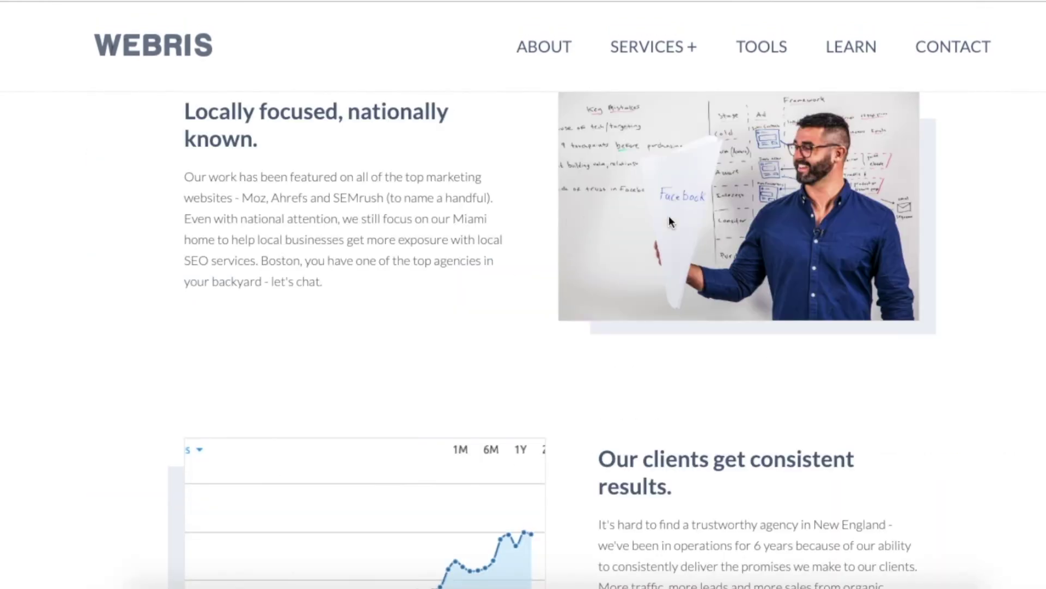
scroll(670, 221, up, 12)
drag(759, 378, 327, 374)
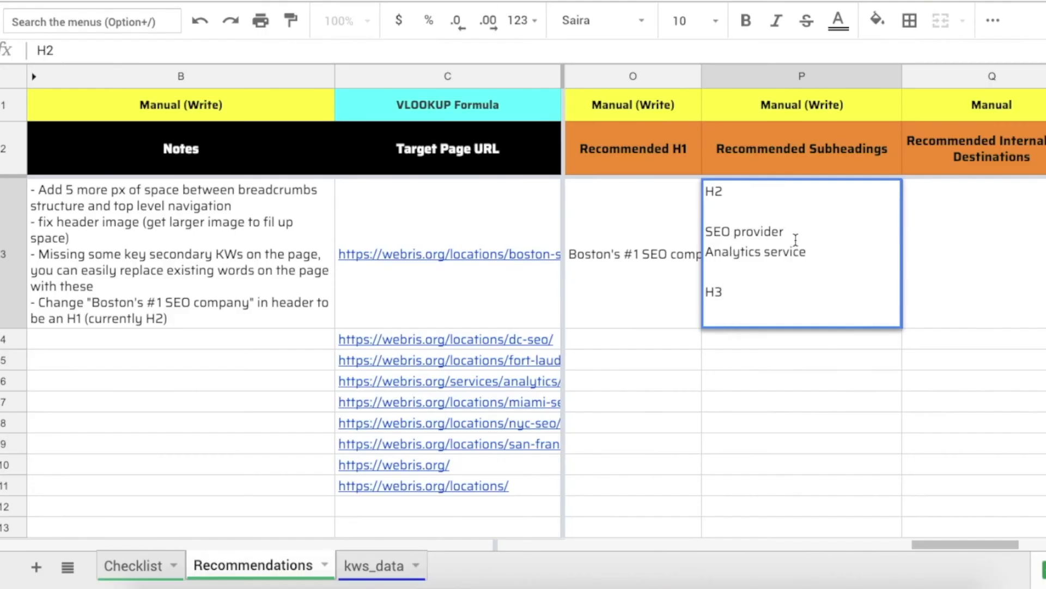
drag(796, 240, 657, 240)
key(super+v)
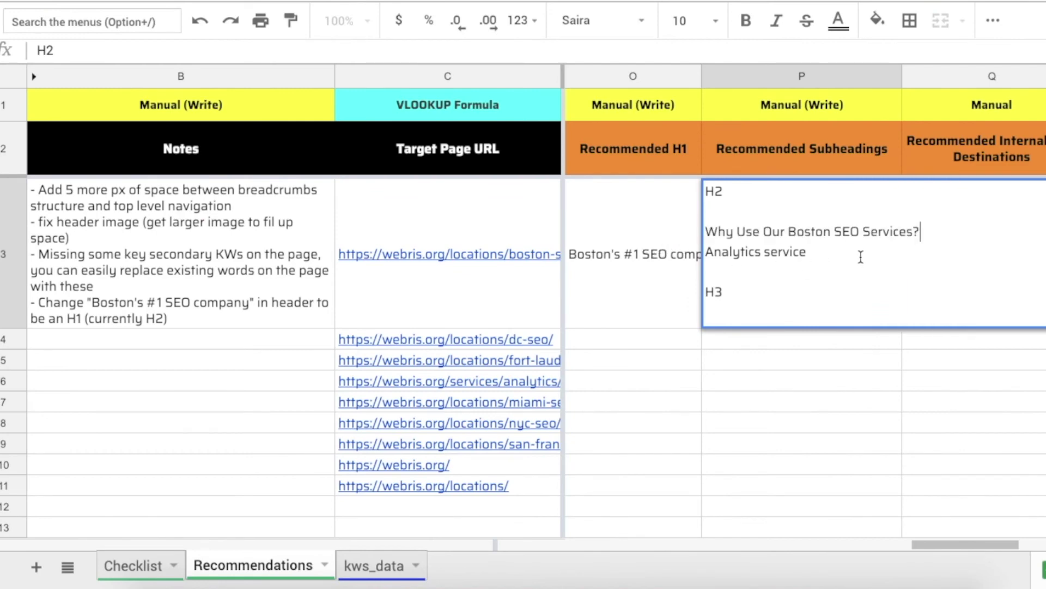
Review the H2 lines in the Recommended Subheadings cell, highlighting "Analytics service", "SEO" and "Boston", and commit the cell.
drag(859, 257, 697, 249)
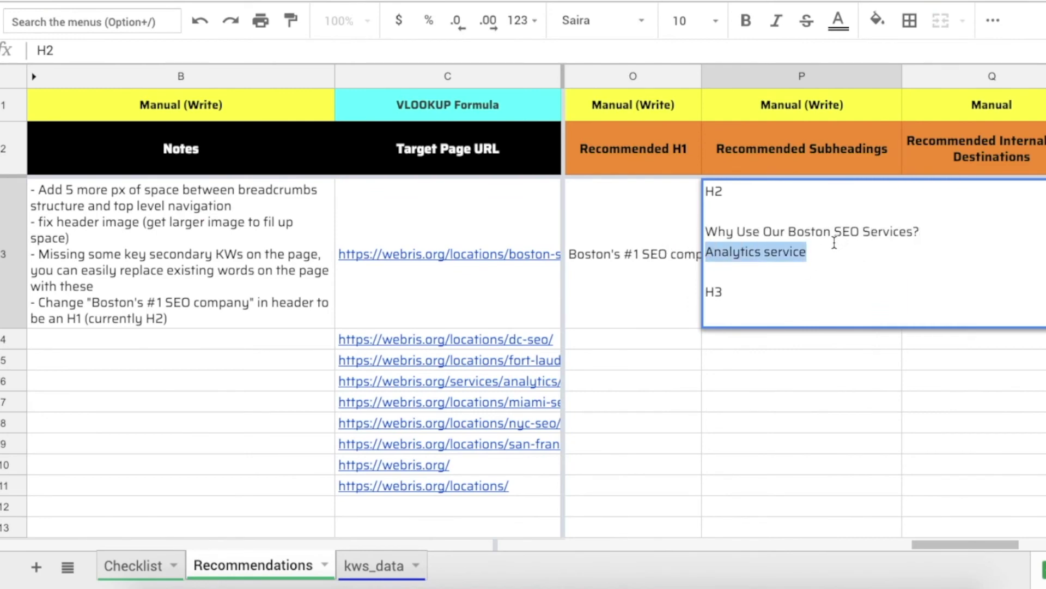
double_click(852, 233)
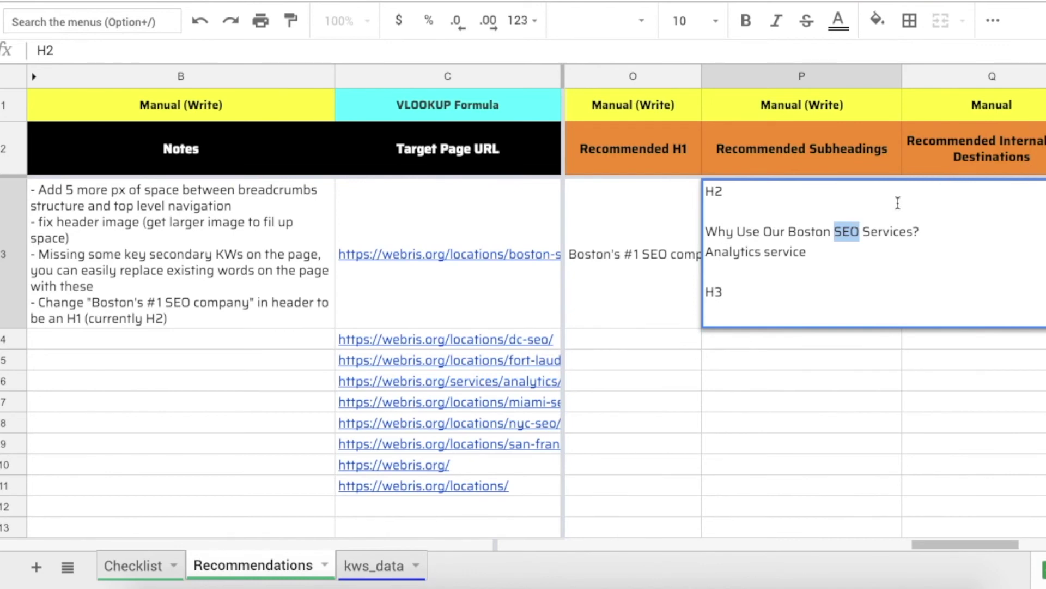
double_click(816, 230)
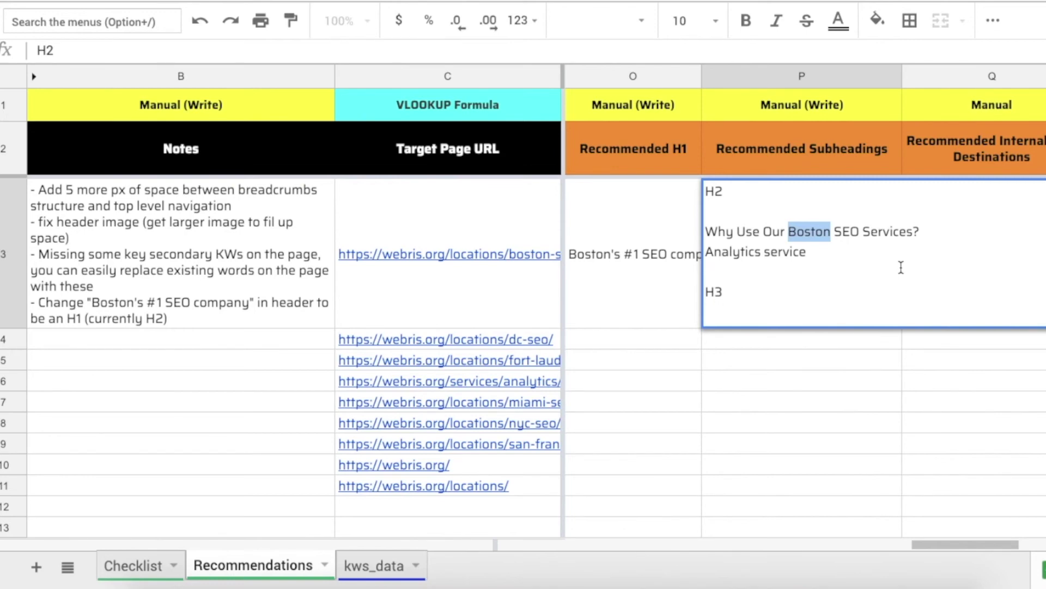
drag(892, 267, 672, 224)
click(751, 229)
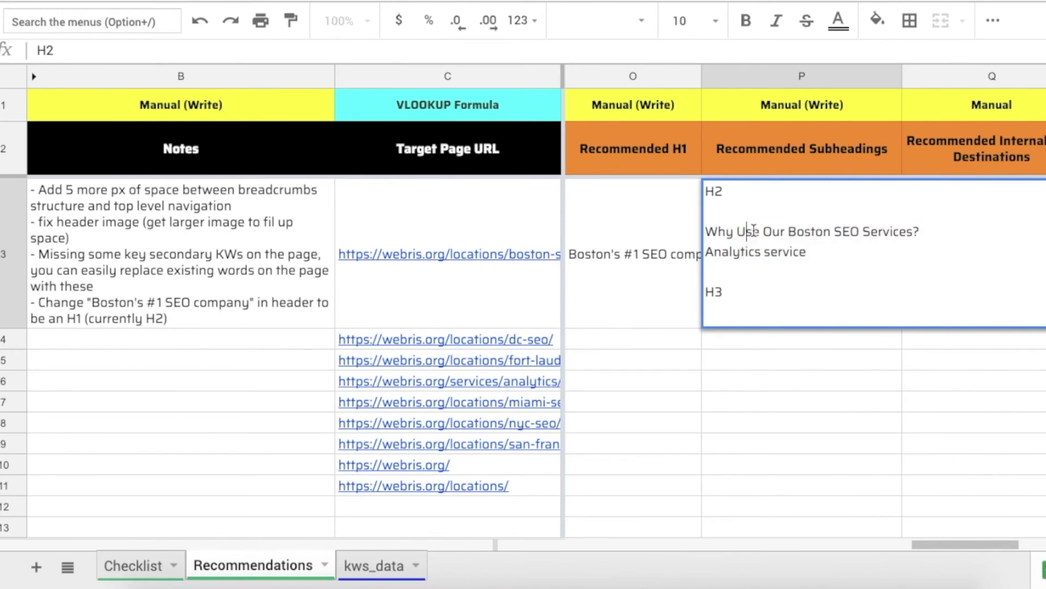
click(759, 421)
click(771, 261)
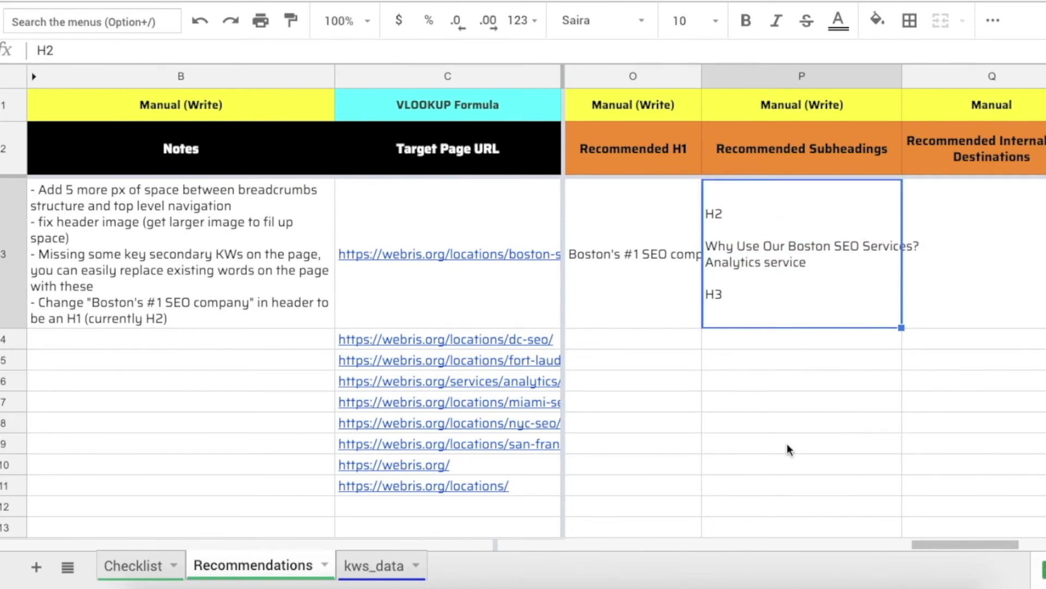
Select row 3's Recommended Internal Link Destinations cell, and examine the WEBRIS page's Technical corrections and Keyword research sections for links.
drag(966, 550, 1004, 537)
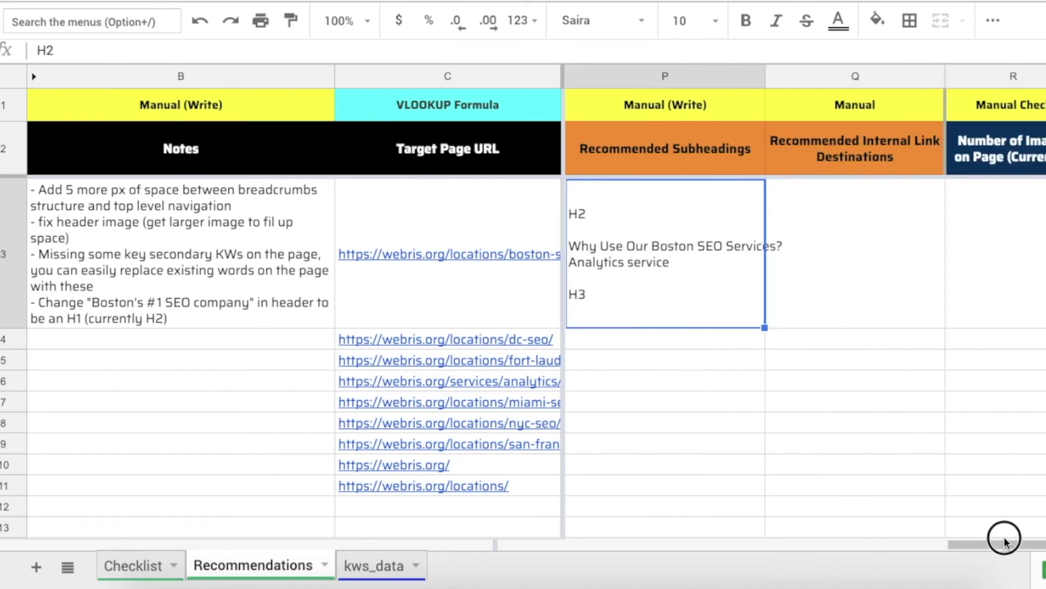
click(885, 313)
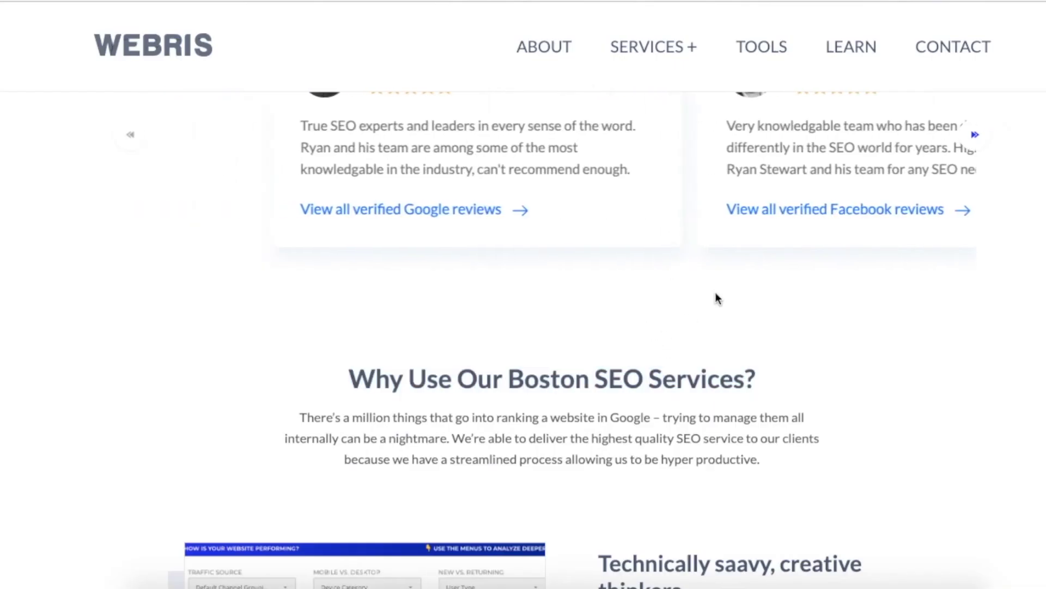
scroll(715, 292, up, 5)
scroll(715, 288, up, 7)
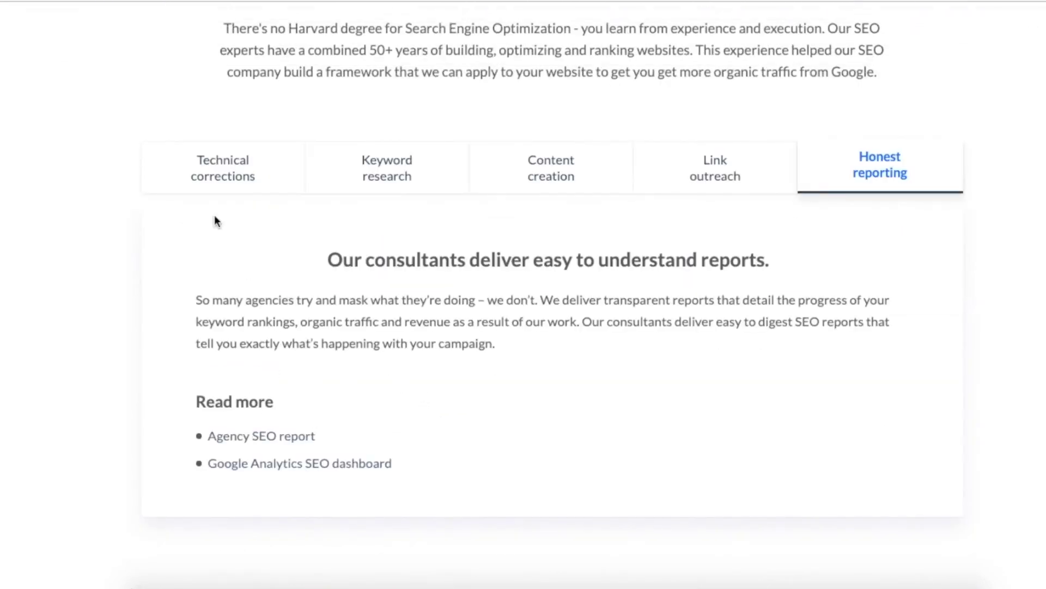
click(243, 183)
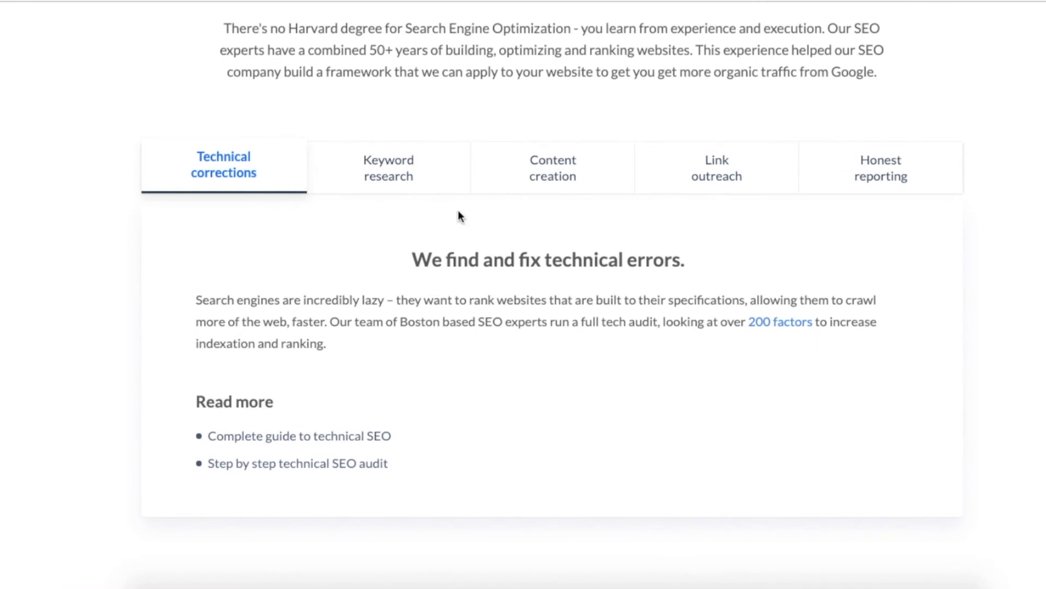
click(424, 180)
drag(403, 261, 399, 358)
click(403, 354)
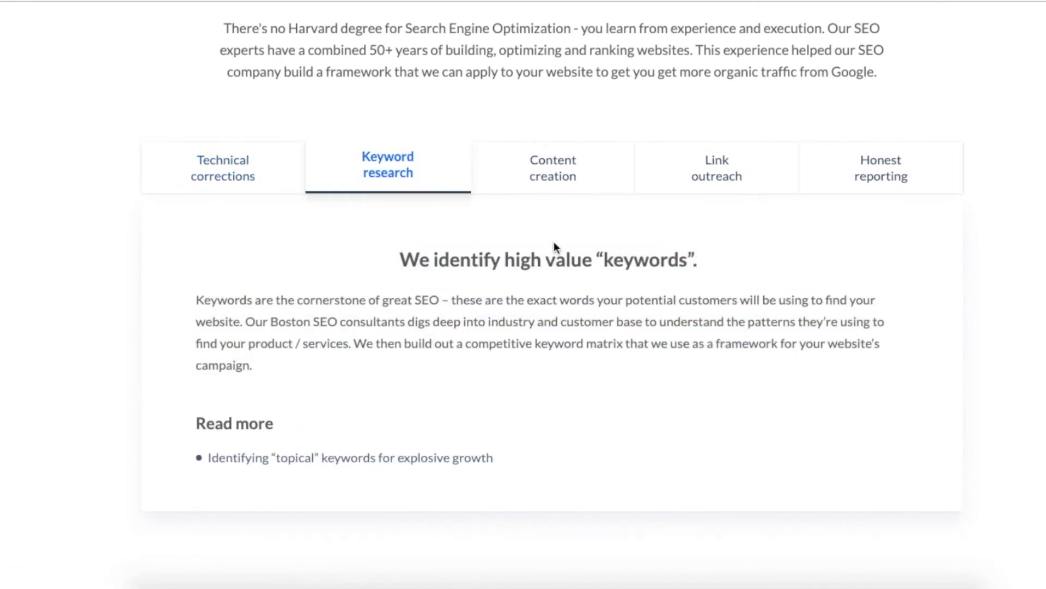
Compare the body text and "Read more" links of the Technical corrections section with those of Keyword research.
click(240, 171)
drag(473, 276, 493, 325)
click(524, 292)
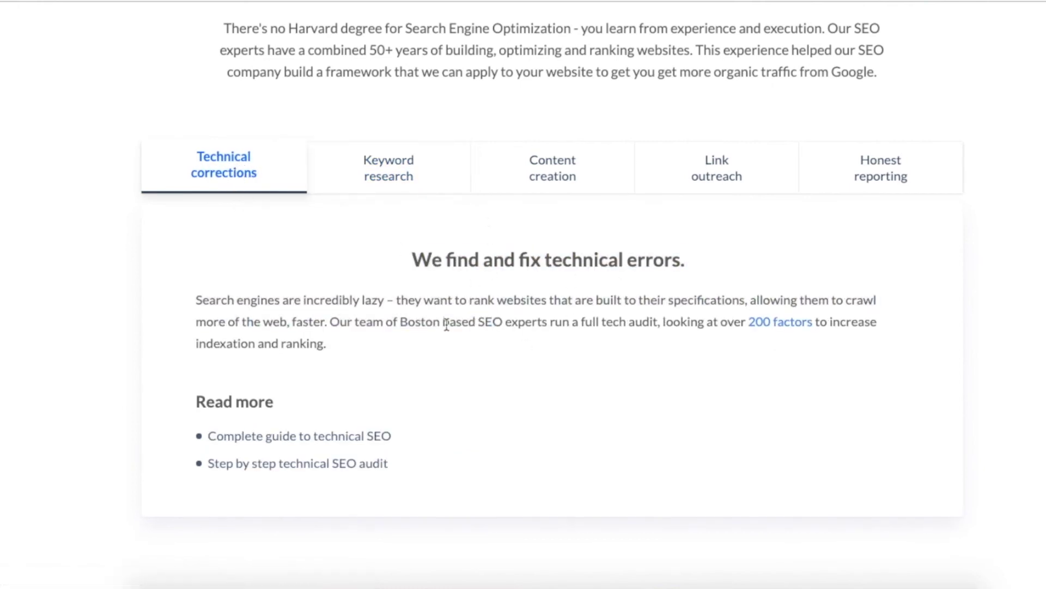
click(374, 170)
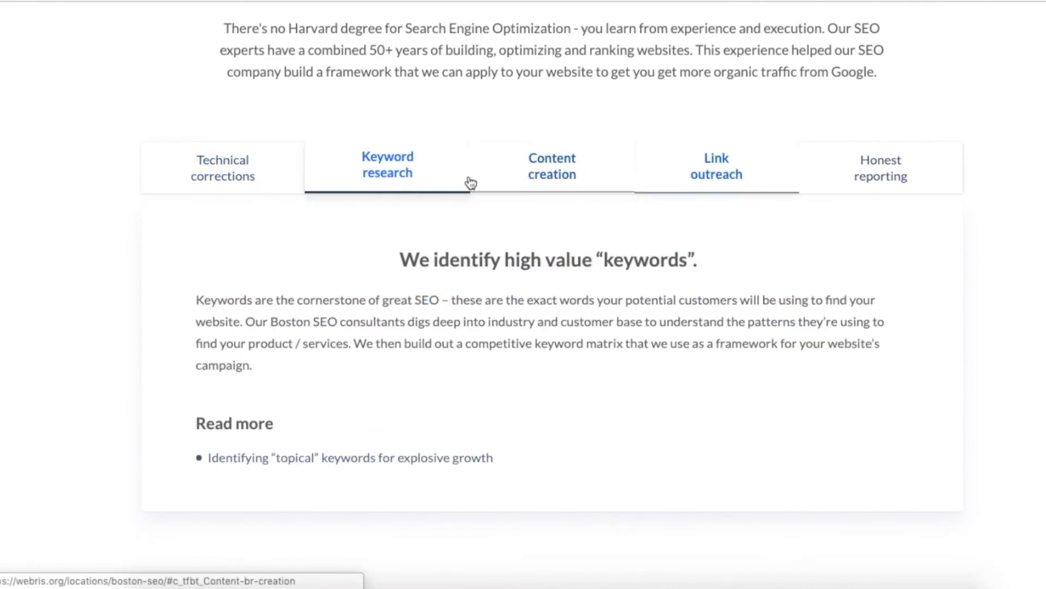
click(293, 202)
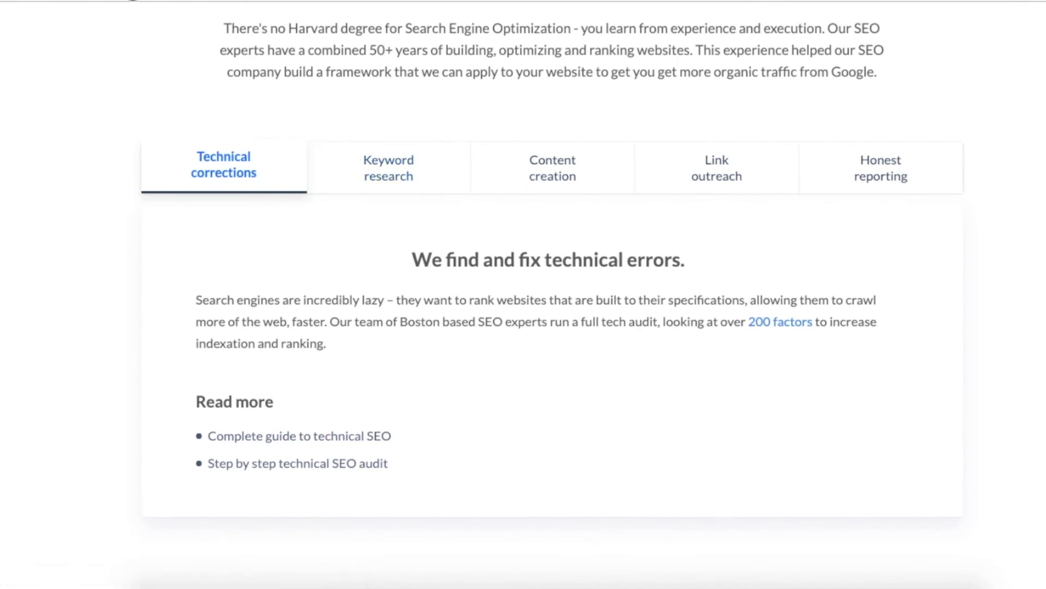
Search Google for pages matching site:webris.org "technical seo".
text(site:webris.org/locations/boston-seo/)
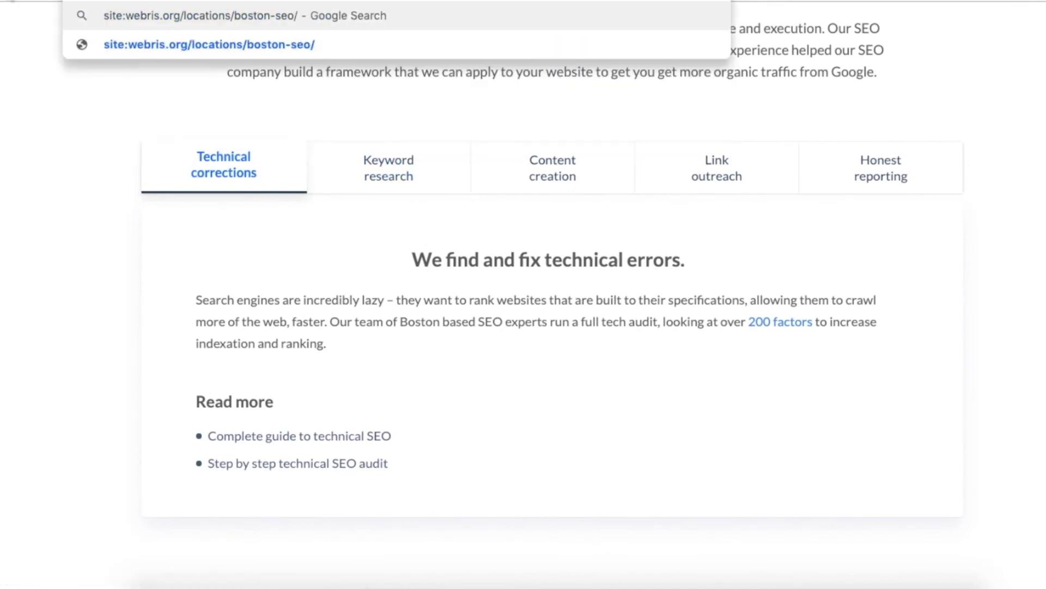
drag(181, 0, 463, 1)
key(BackSpace)
text("technic)
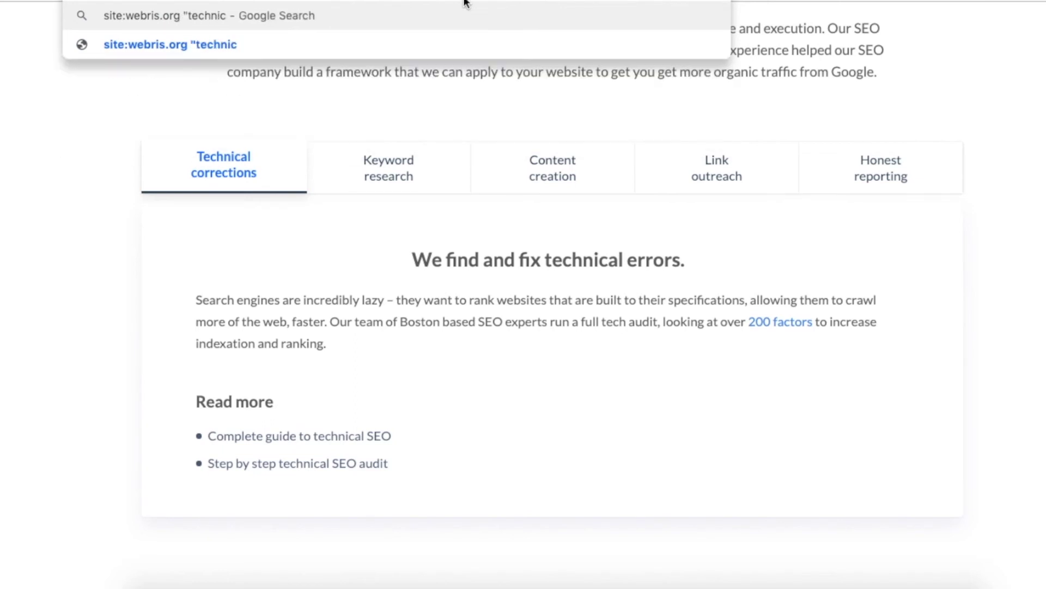
text(al seo")
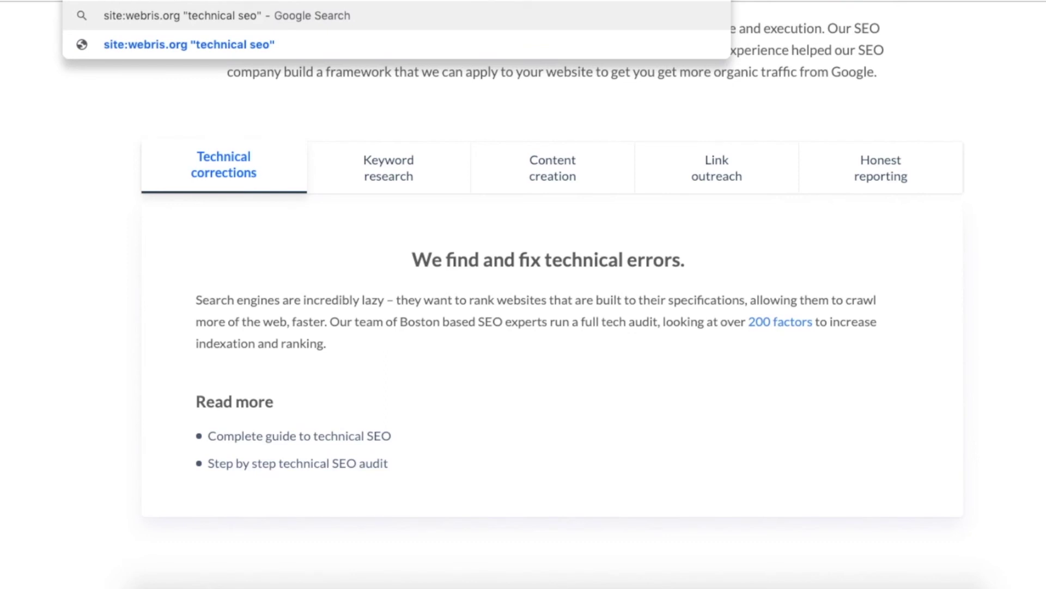
key(Return)
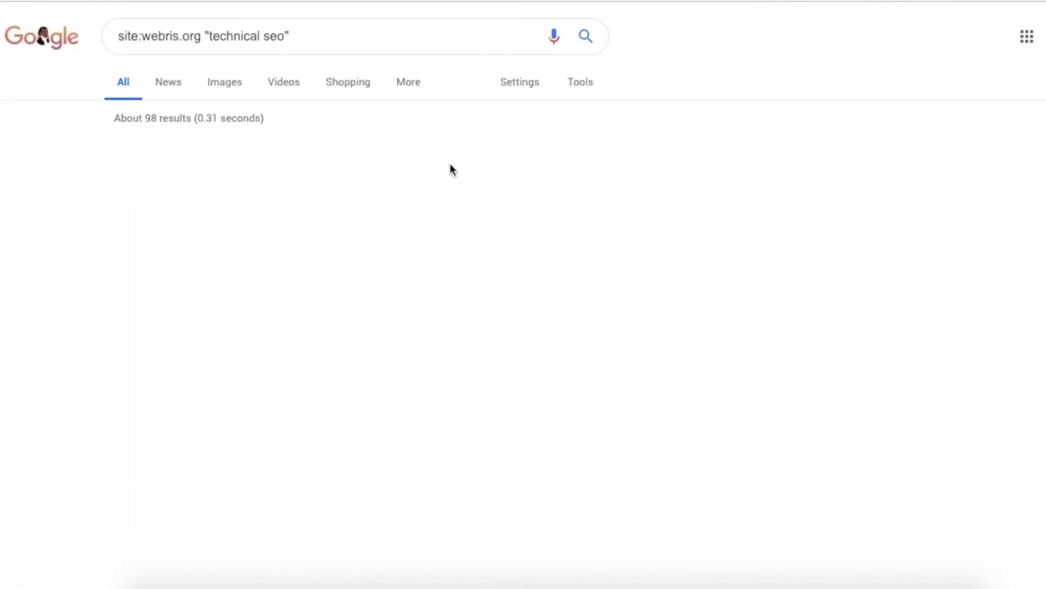
Find the technical SEO audit guide in the results and copy its URL into row 3's Recommended Internal Link Destinations cell.
drag(534, 131, 577, 182)
click(577, 182)
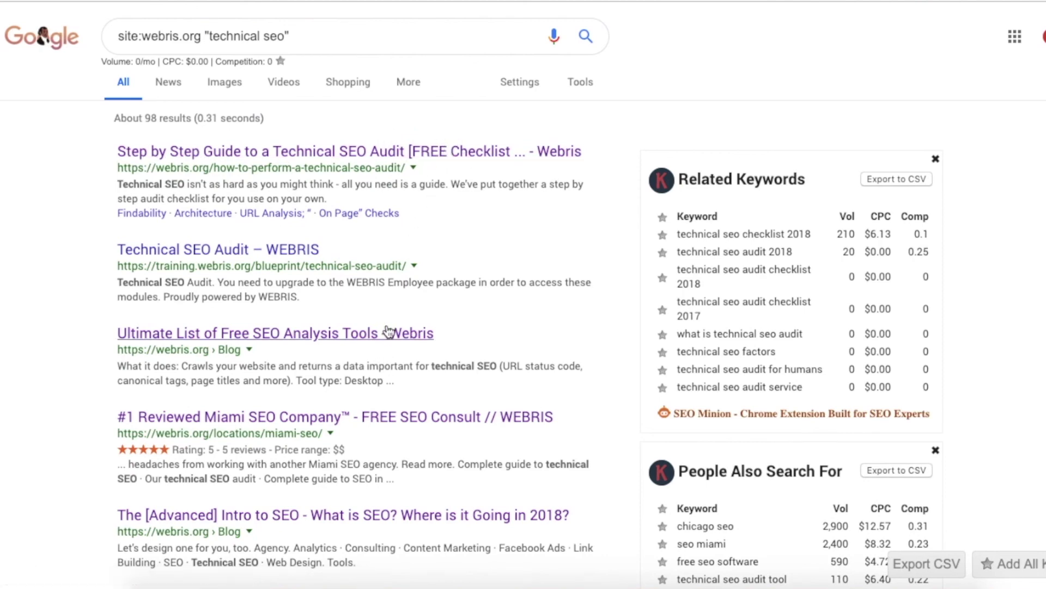
drag(472, 312, 423, 350)
click(423, 319)
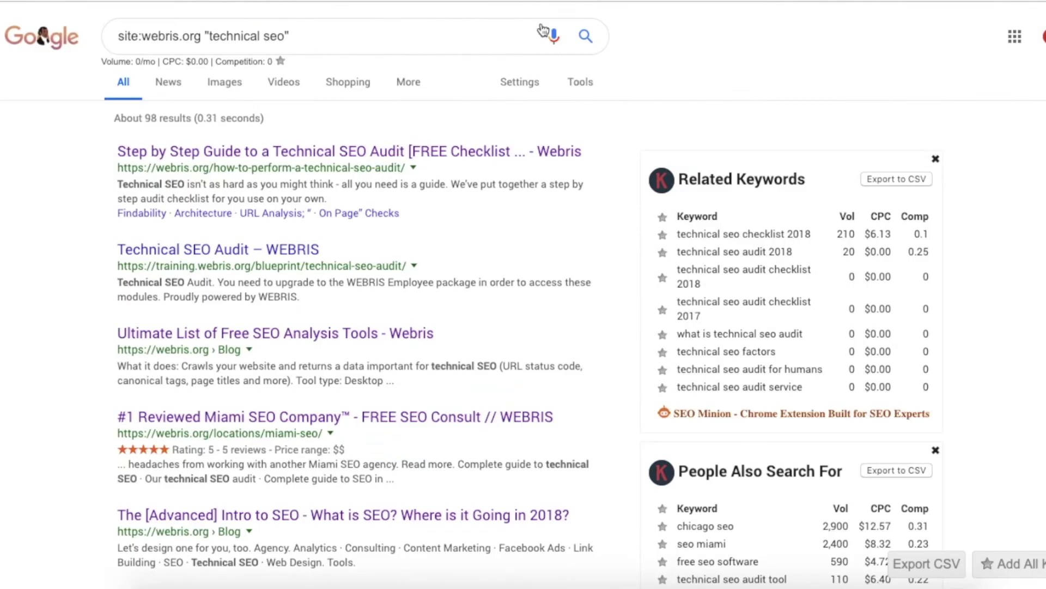
click(233, 148)
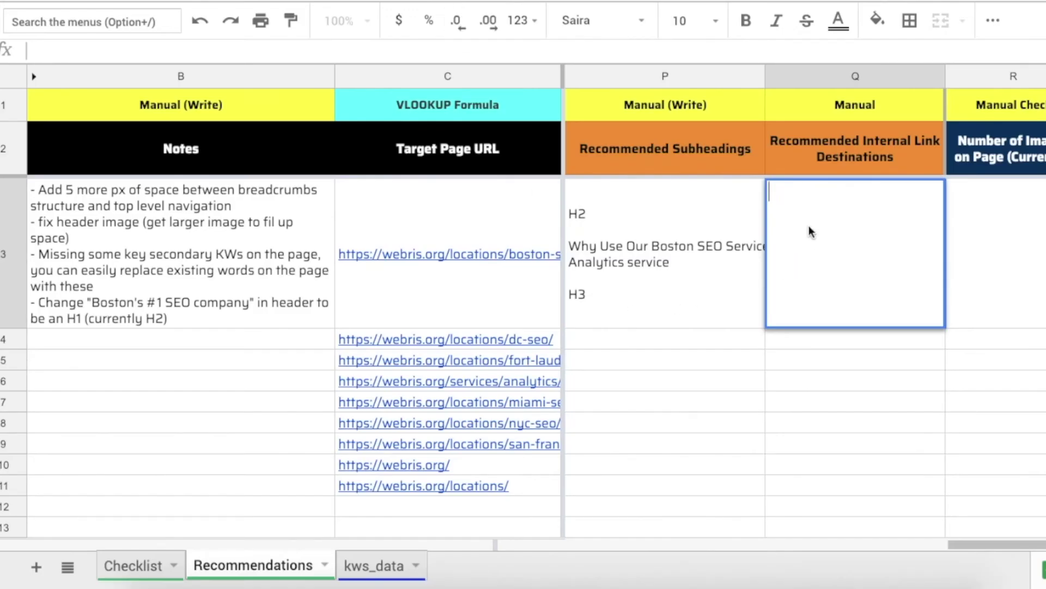
text(https://webris.org/how-to-perform-a-technical-seo-audit/)
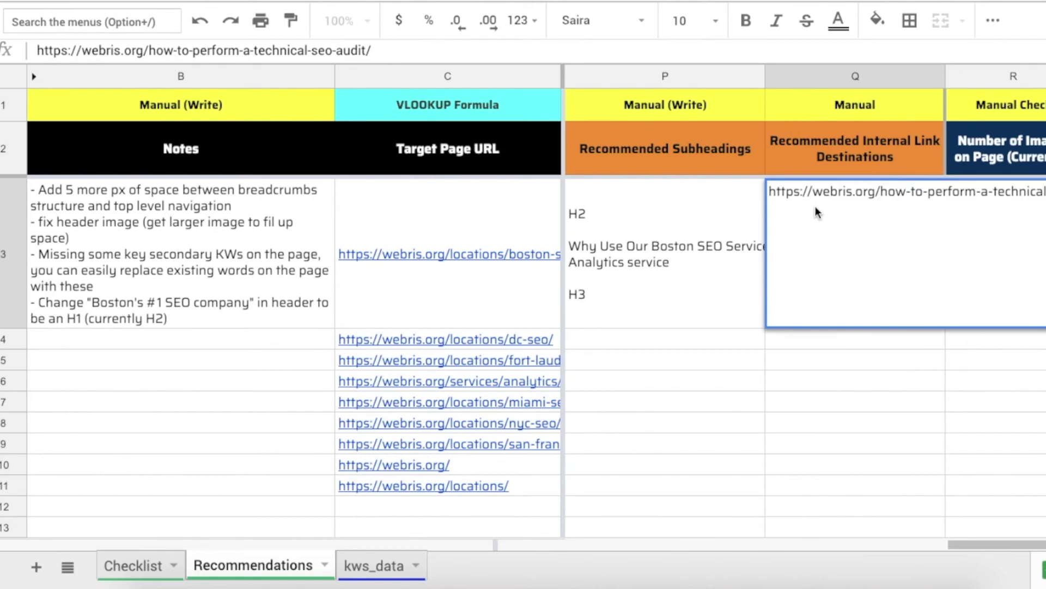
Add "(link from anchor text "technical SEO" in the technical SEO subsection)" after the URL, number the entry 1. and start entry 2.
text((link)
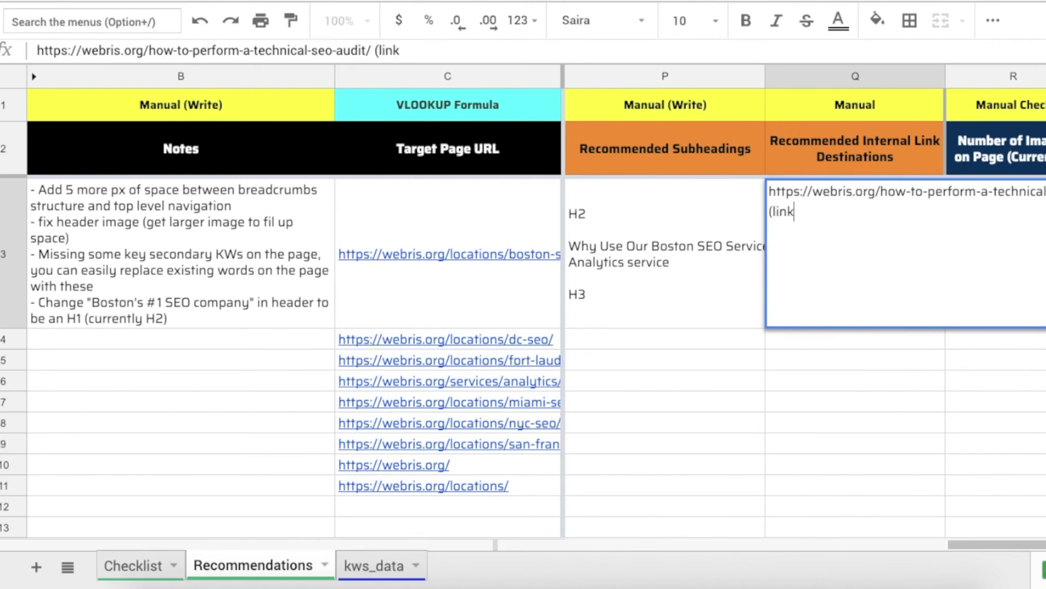
text( from ahr)
key(BackSpace)
key(BackSpace)
text(n)
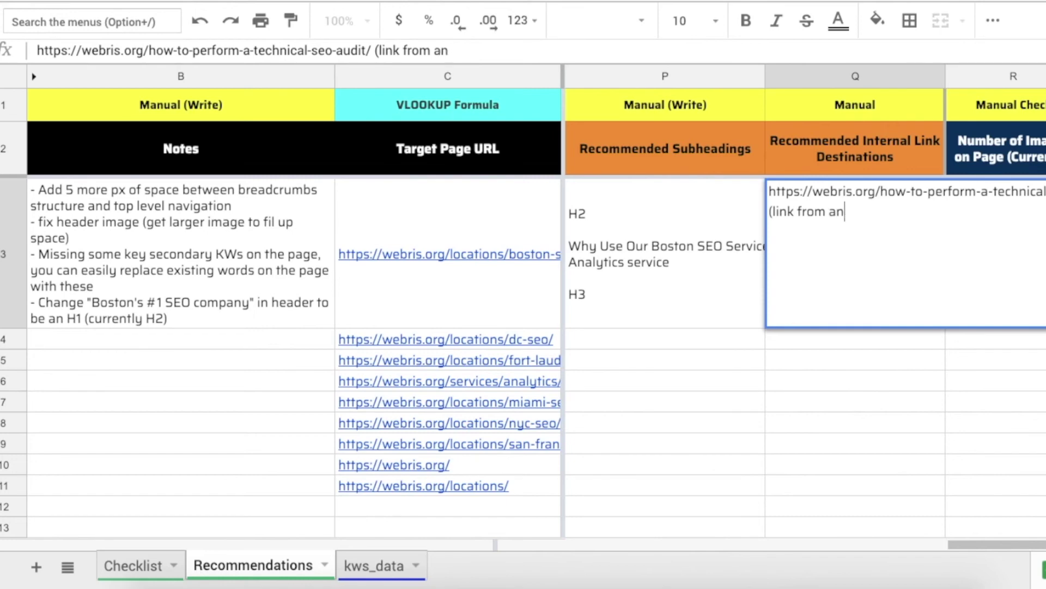
text(chor text "technical SEO" in the technical SEO subsection)
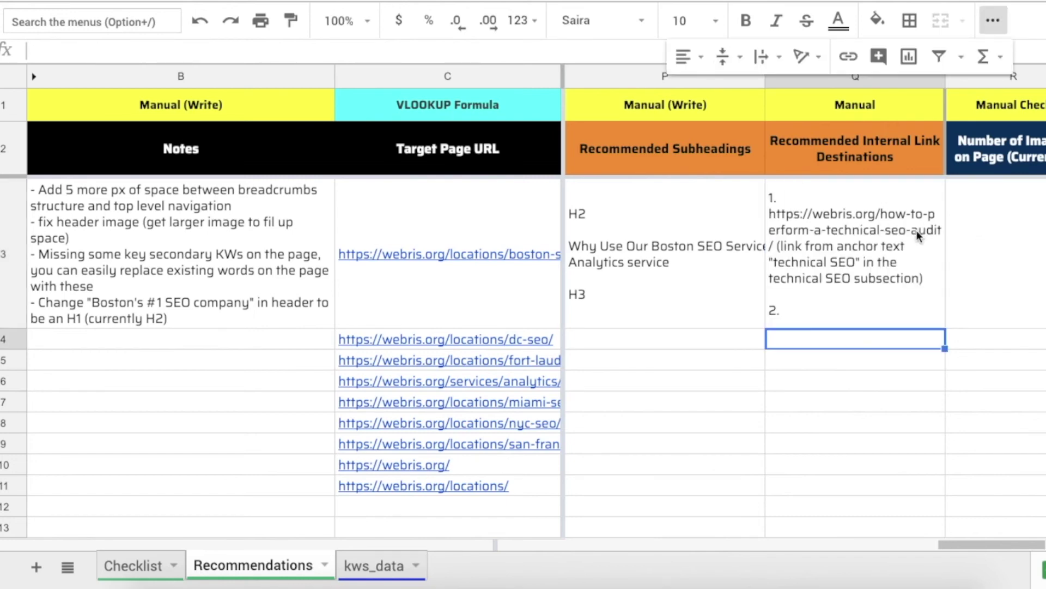
click(915, 230)
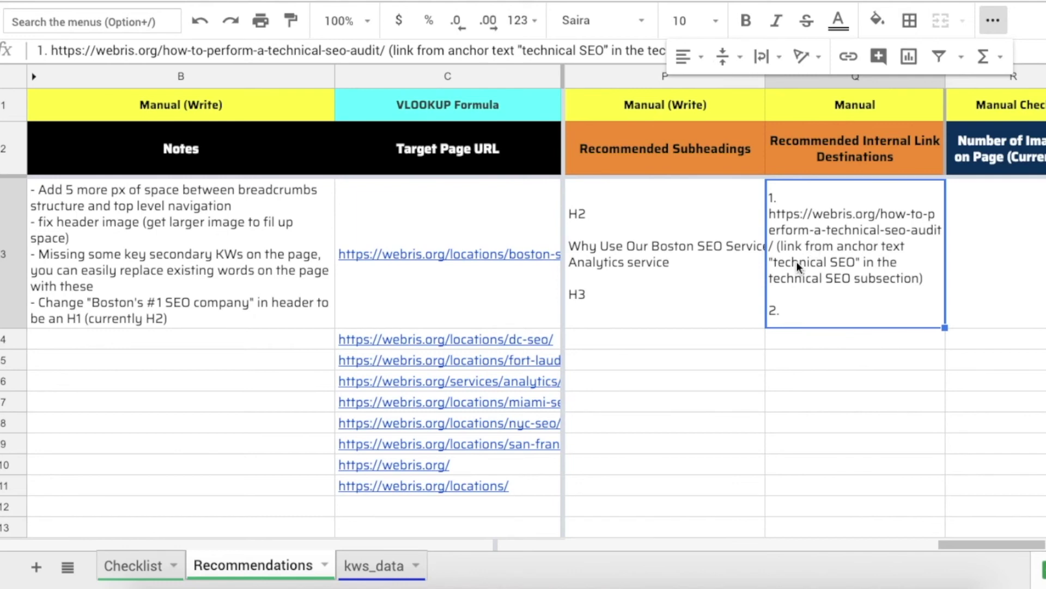
Bring the sheet's image columns into view, dismiss the WEBRIS Boston page's training banner, and examine the page for images down to the FAQ.
drag(959, 543, 1016, 541)
click(883, 256)
click(768, 236)
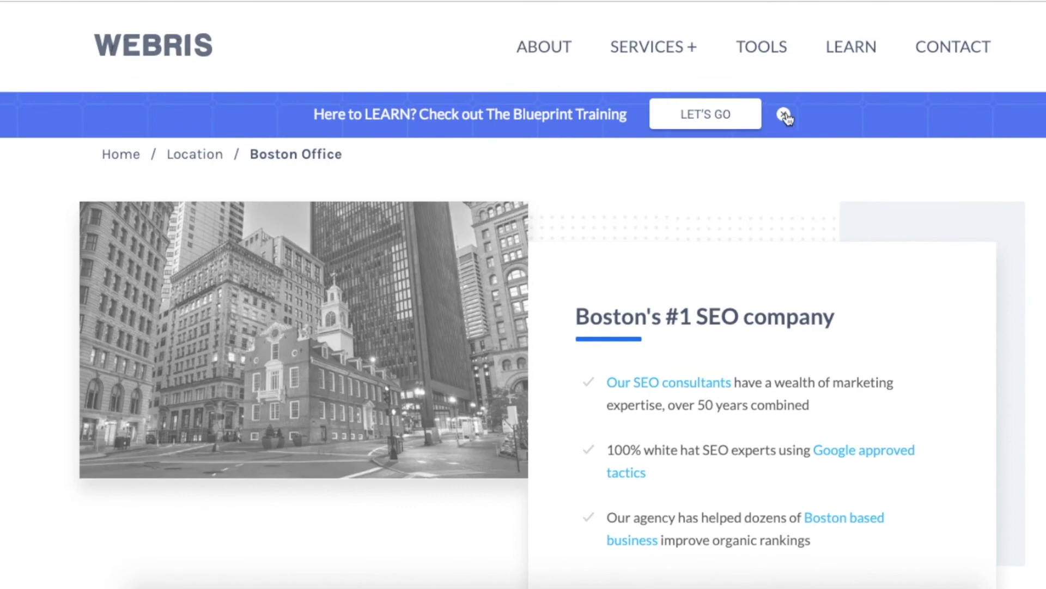
click(785, 116)
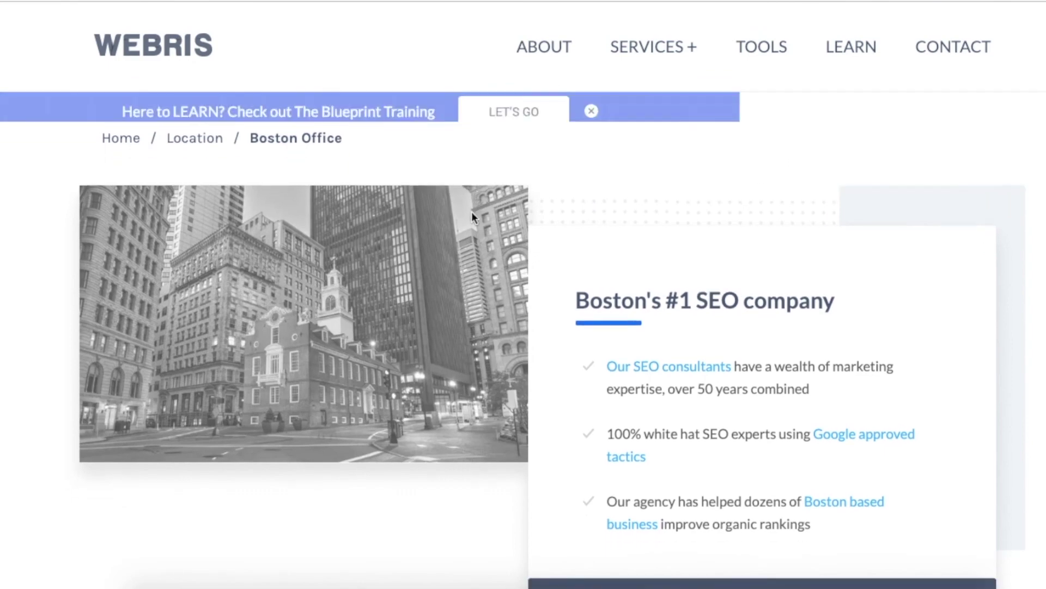
scroll(440, 204, down, 15)
scroll(241, 233, down, 13)
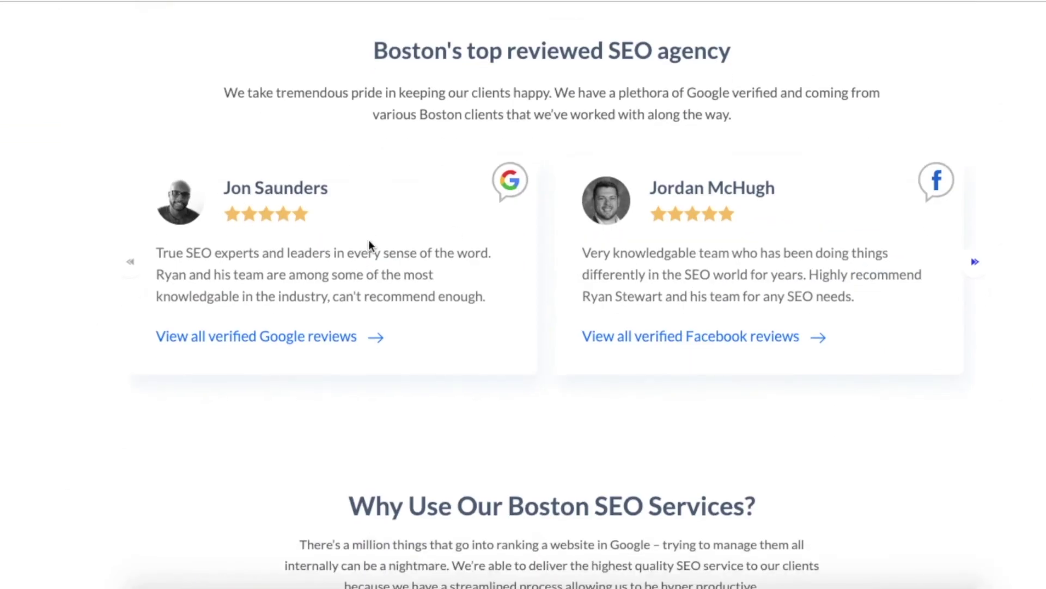
scroll(644, 331, down, 15)
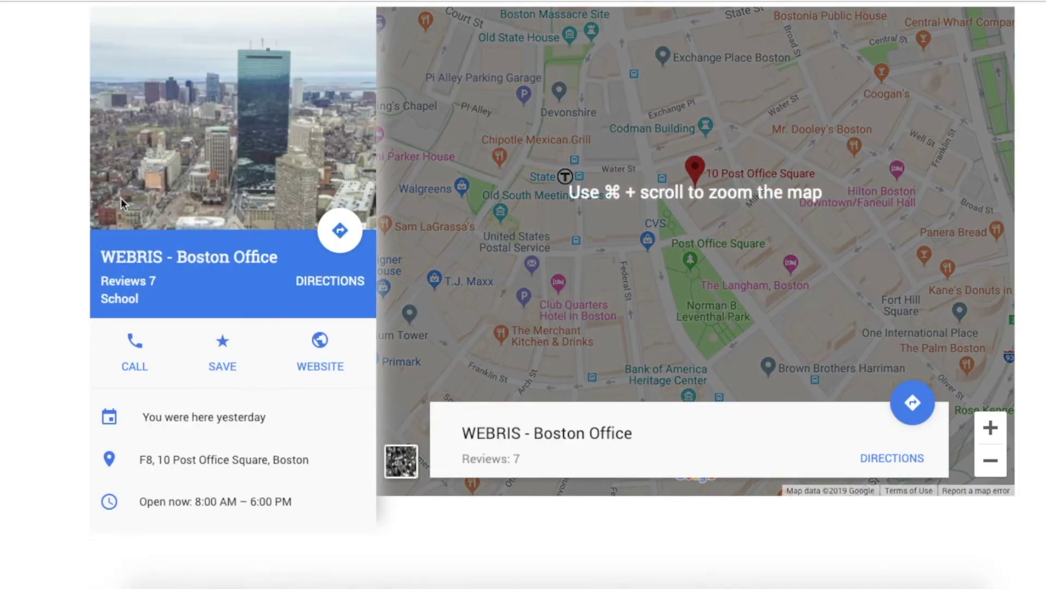
scroll(117, 199, down, 10)
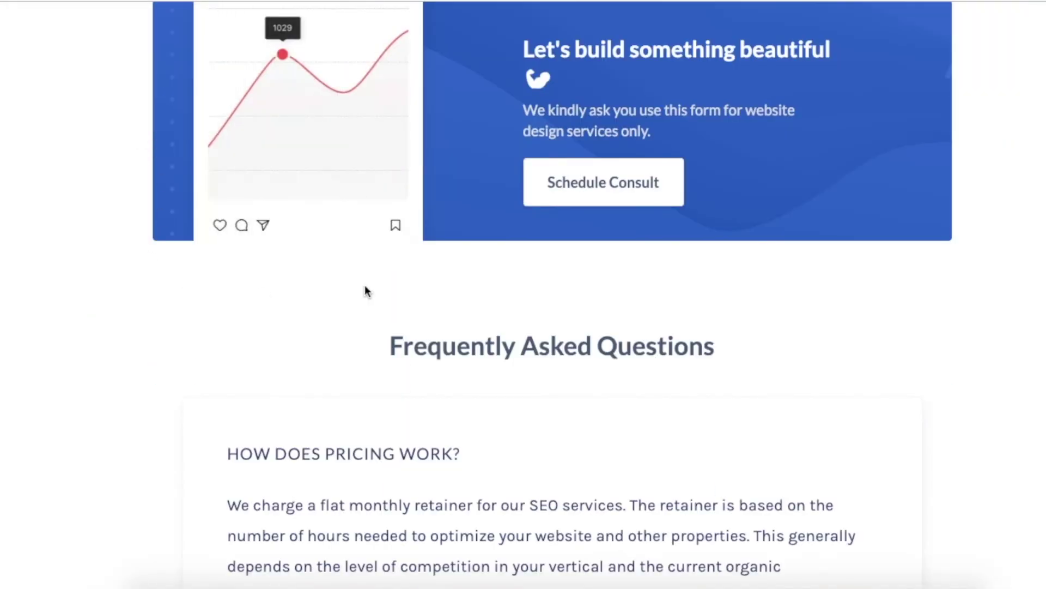
scroll(365, 285, down, 10)
scroll(365, 286, up, 12)
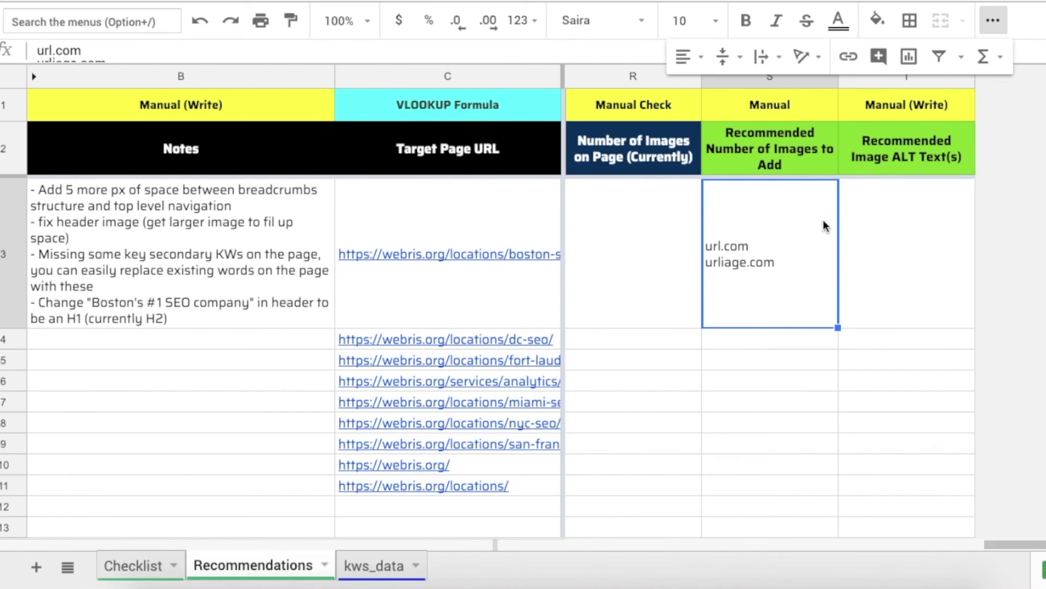
Enter 8 as row 3's Number of Images on Page (Currently) and select the neighbouring Recommended Number of Images to Add cell.
click(685, 243)
text(8)
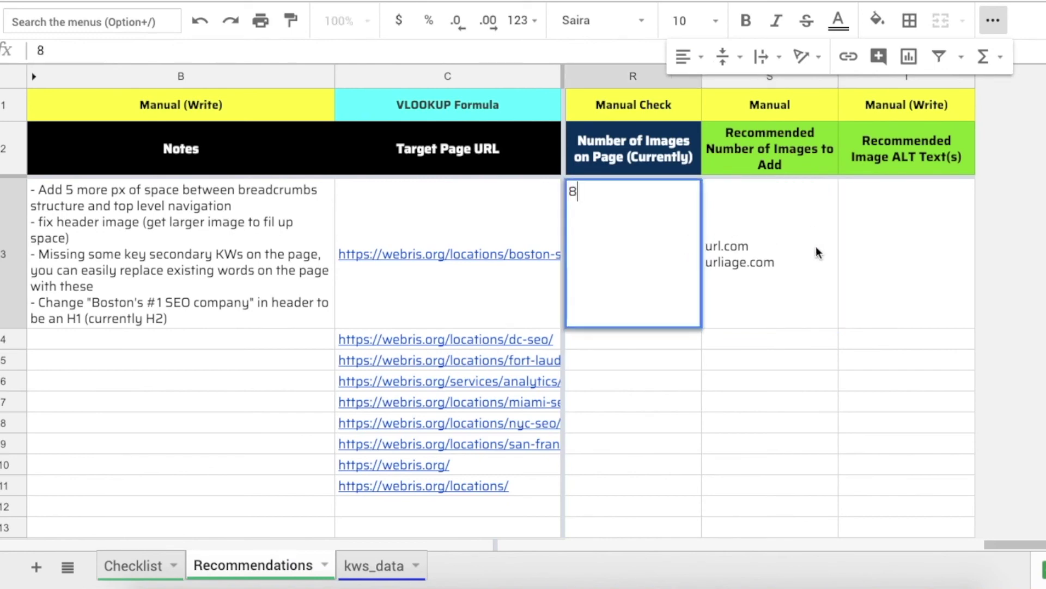
click(882, 254)
click(812, 250)
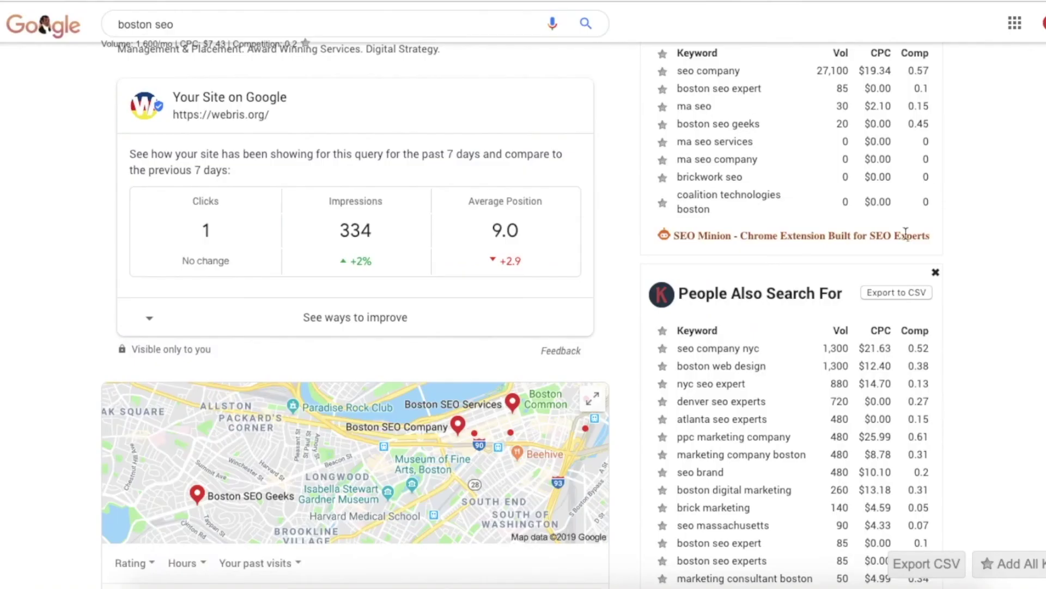
From the "boston seo" Google results, open bostonseoservices.org and seoinboston.com in new tabs and switch to the Boston SEO Services site.
scroll(523, 295, up, 2)
scroll(523, 294, down, 6)
scroll(355, 295, down, 4)
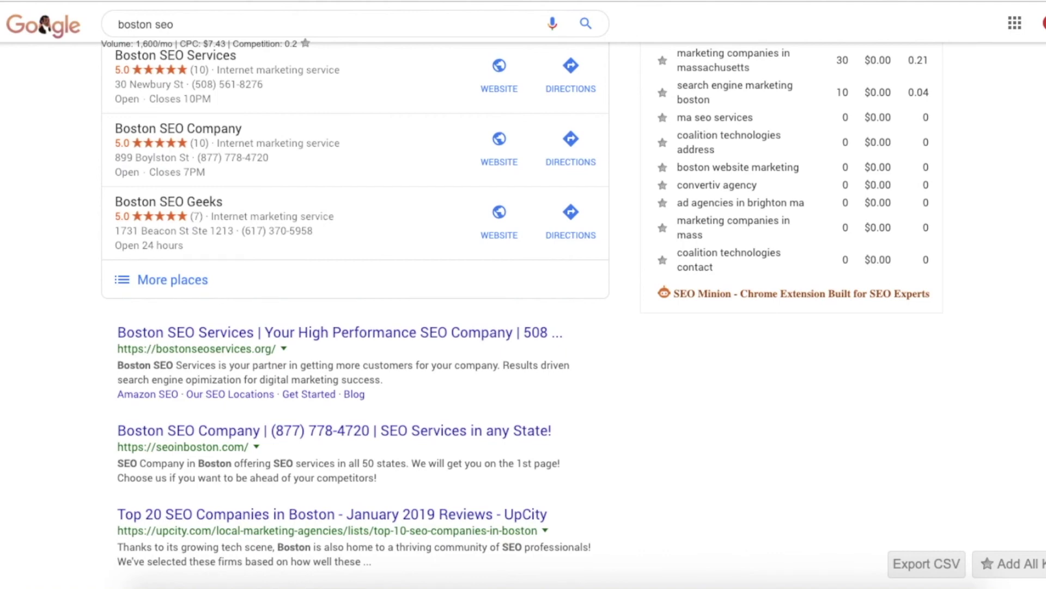
right_click(244, 332)
click(289, 332)
right_click(241, 433)
click(293, 334)
key(ctrl+Tab)
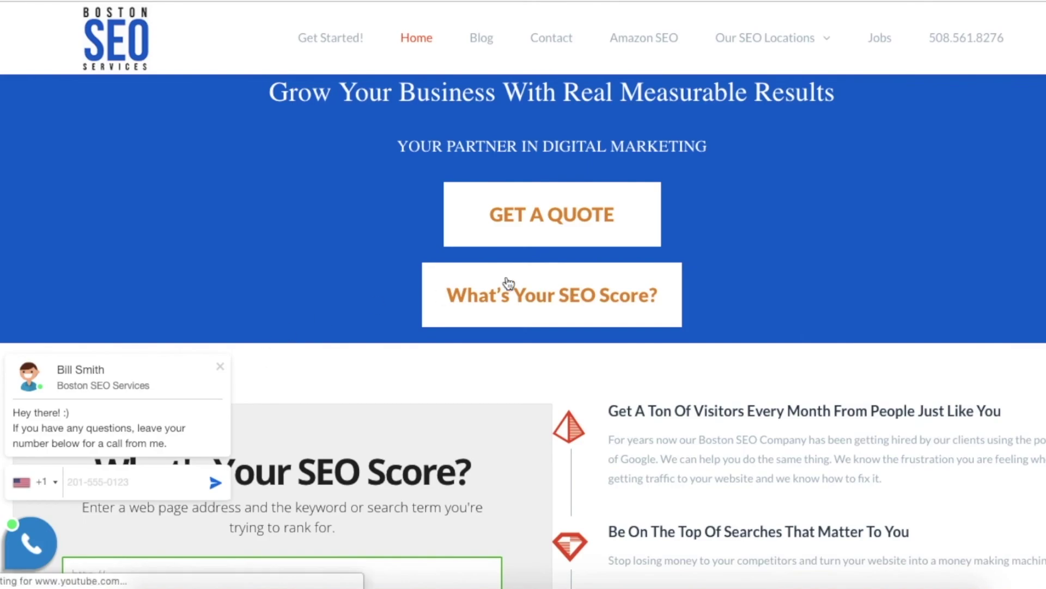
Examine the Boston SEO Services home page's opening sections, highlighting the paragraph under "Get A Ton Of Visitors Every Month From People Just Like You".
scroll(989, 211, down, 1)
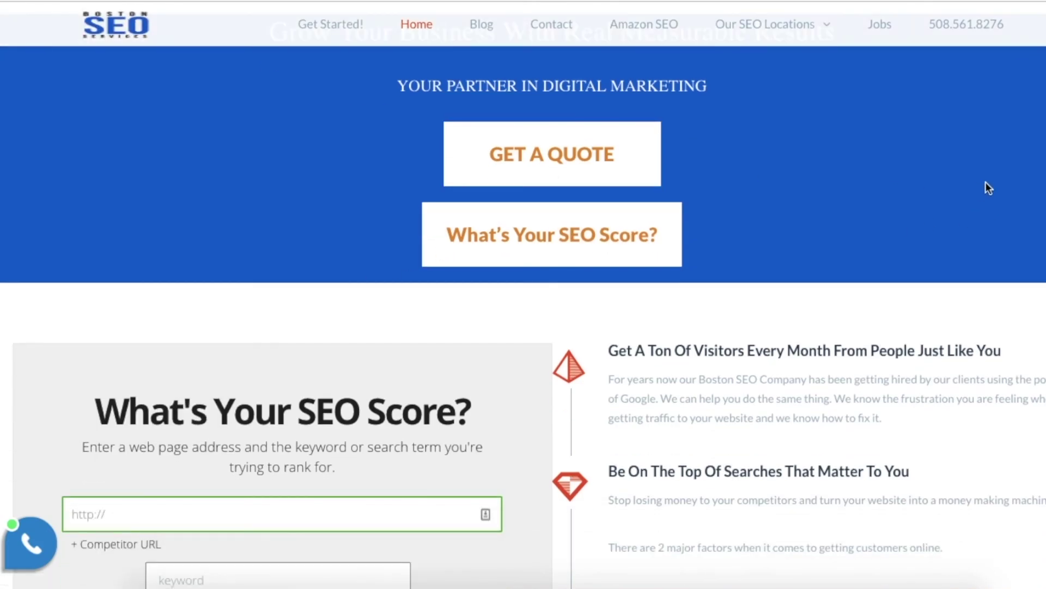
scroll(989, 188, down, 7)
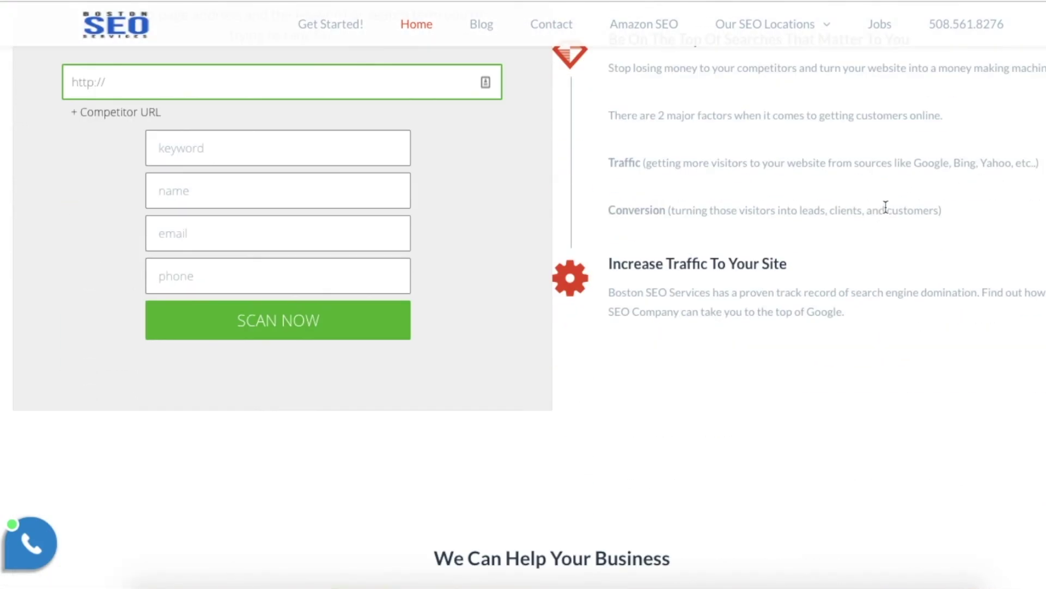
scroll(886, 208, up, 5)
triple_click(1002, 272)
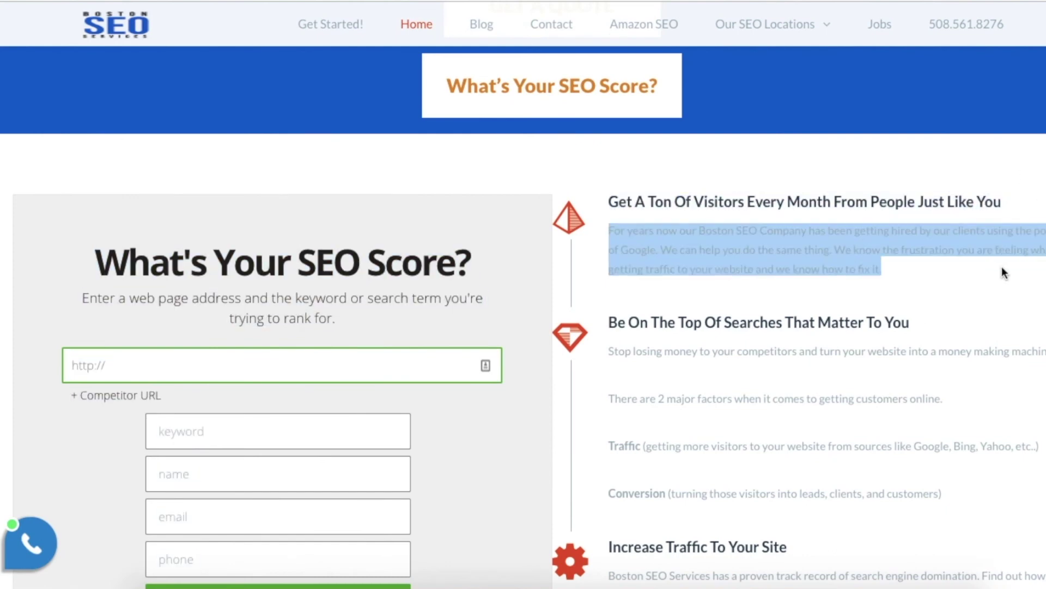
click(1002, 271)
mouse_move(700, 230)
mouse_down()
mouse_move(809, 229)
mouse_move(700, 230)
mouse_up()
click(806, 229)
click(776, 229)
Examine the competitor's copy for keyword phrases, highlighting "Boston SEO Company", "Boston SEO Services" and "SEO Company".
scroll(752, 194, down, 2)
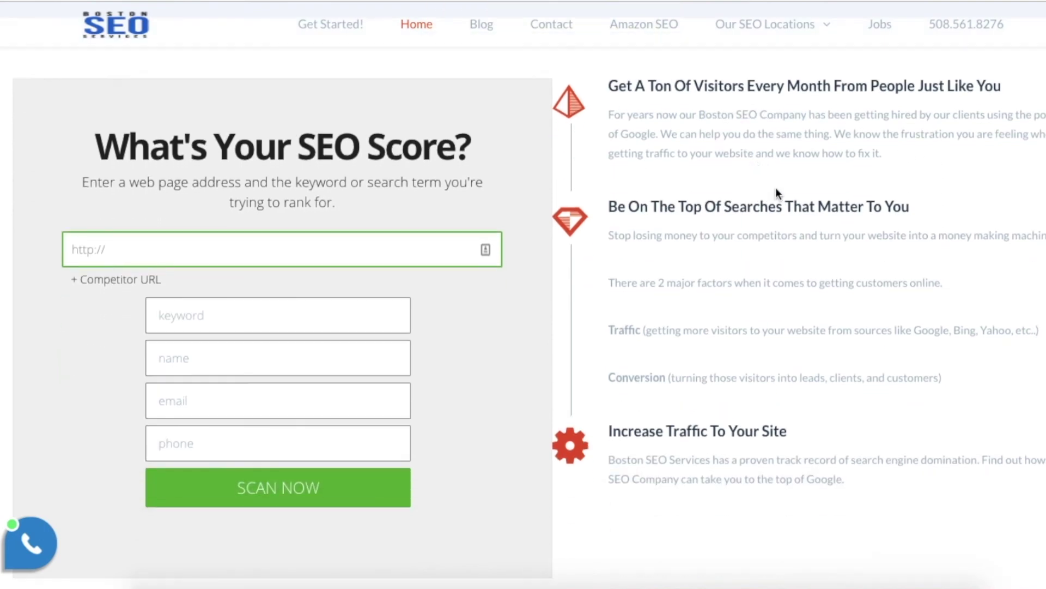
scroll(776, 190, down, 3)
drag(710, 309, 615, 309)
scroll(727, 306, up, 3)
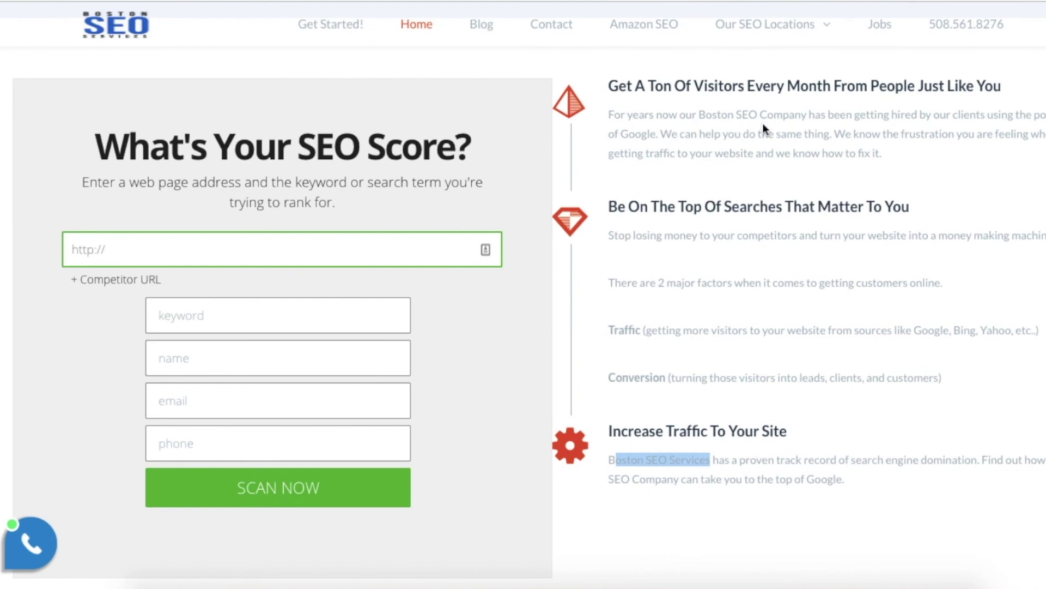
drag(698, 115, 804, 115)
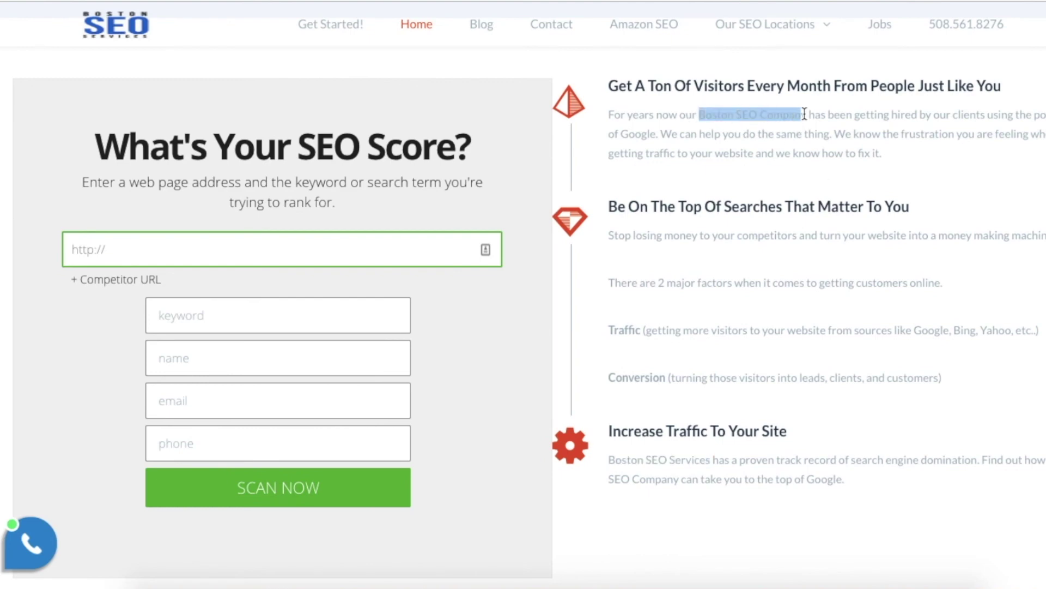
drag(608, 459, 725, 460)
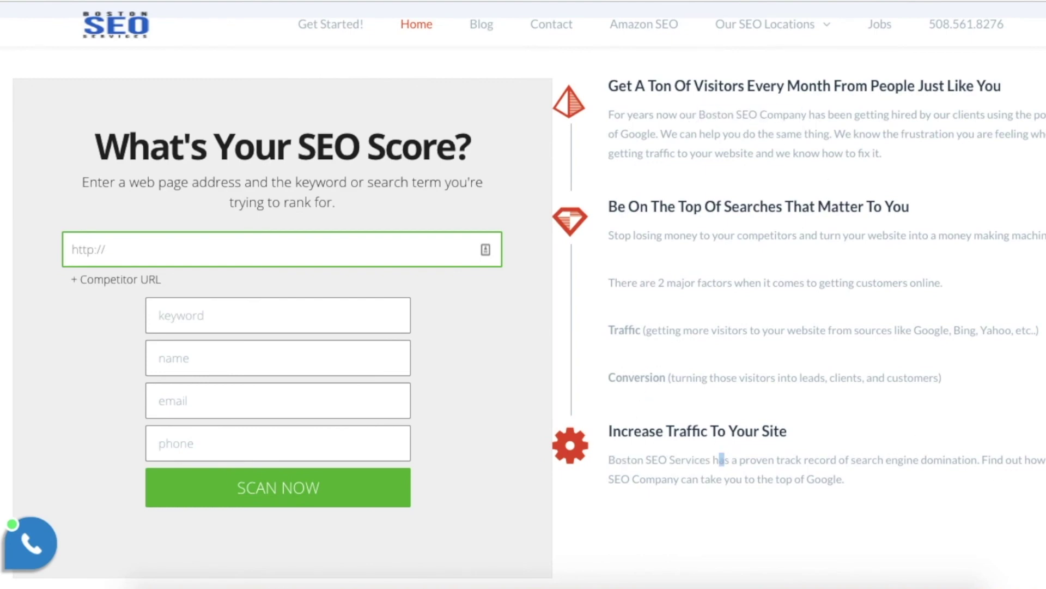
drag(608, 479, 686, 479)
scroll(714, 391, down, 3)
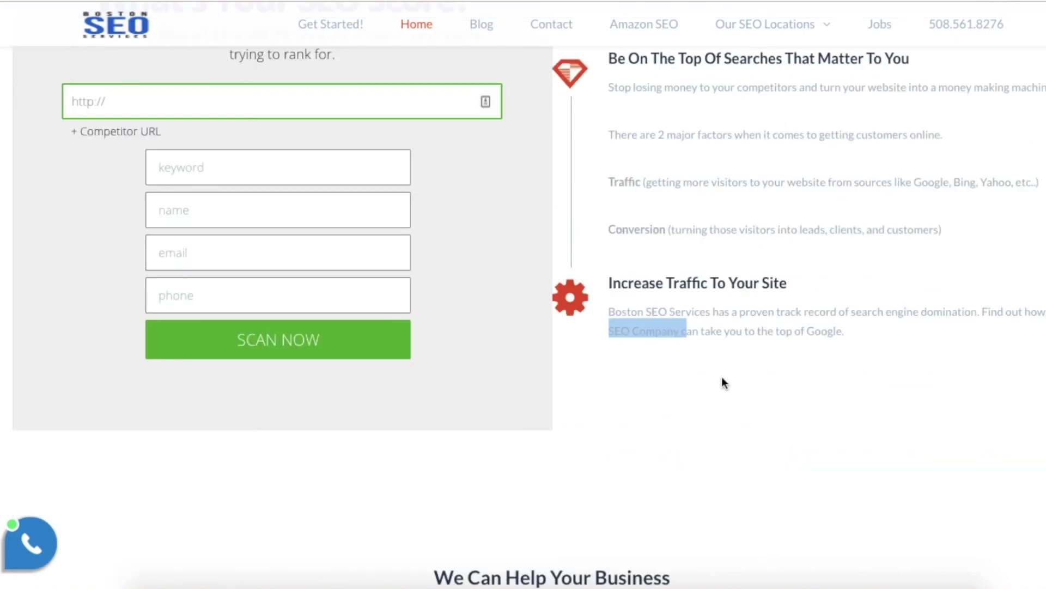
Examine the client logo images under the competitor's "We Can Help Your Business" heading.
scroll(714, 391, down, 3)
scroll(855, 313, down, 3)
triple_click(679, 271)
click(824, 232)
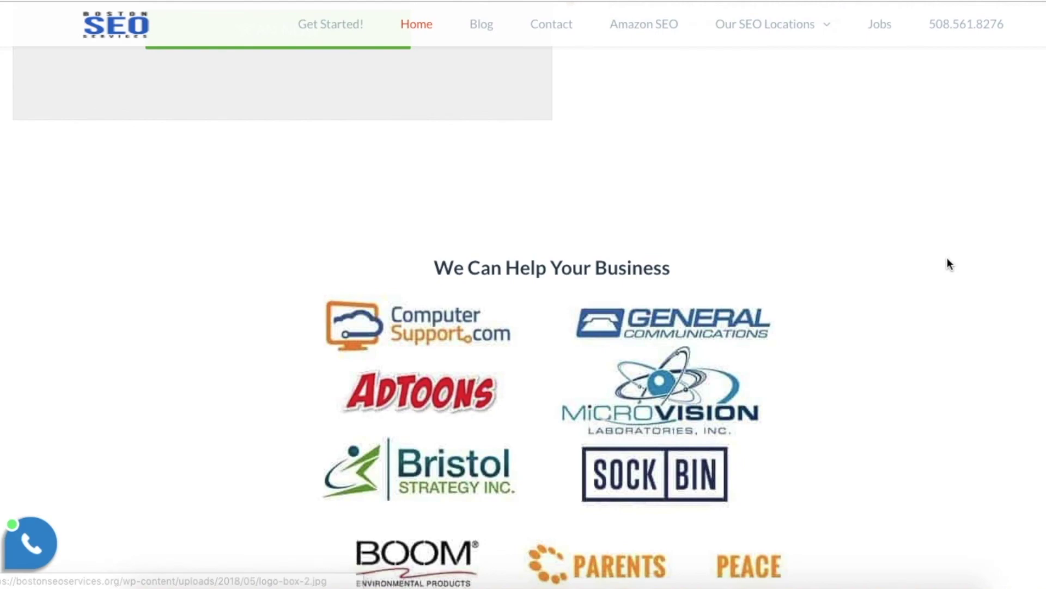
scroll(949, 246, down, 10)
scroll(566, 227, up, 3)
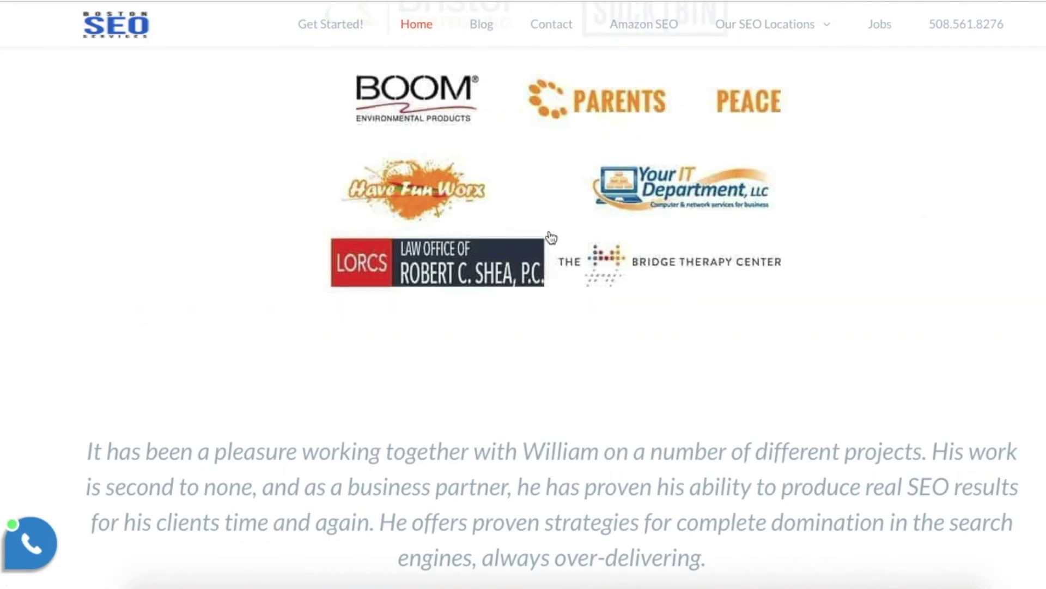
scroll(626, 211, up, 5)
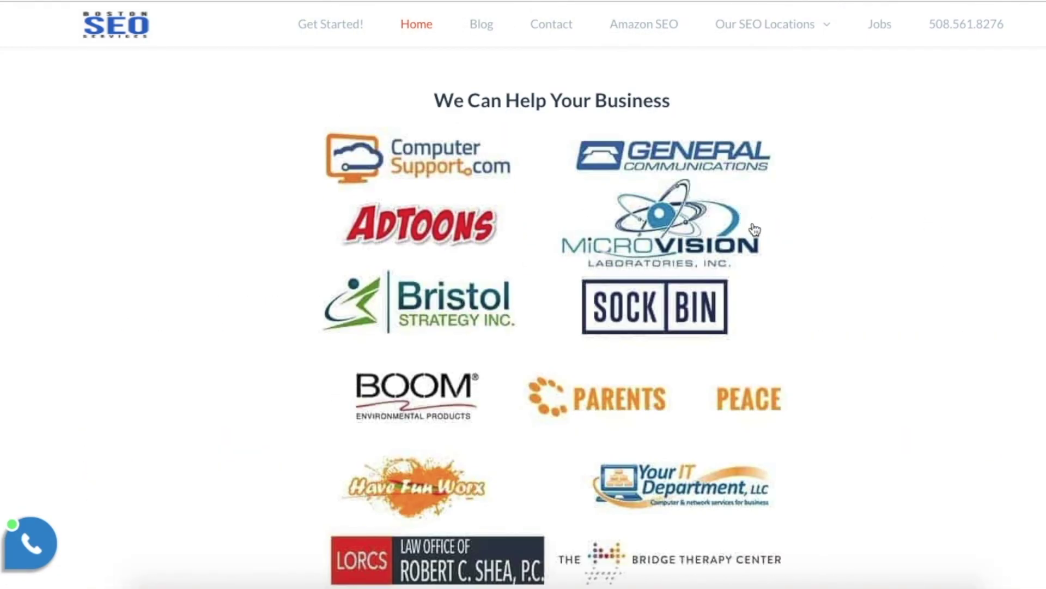
Examine the competitor's client testimonials and the video and copy of its Proven SEO Solutions section.
scroll(754, 229, down, 3)
scroll(578, 183, down, 3)
scroll(585, 180, down, 6)
scroll(681, 218, up, 3)
triple_click(731, 273)
click(749, 199)
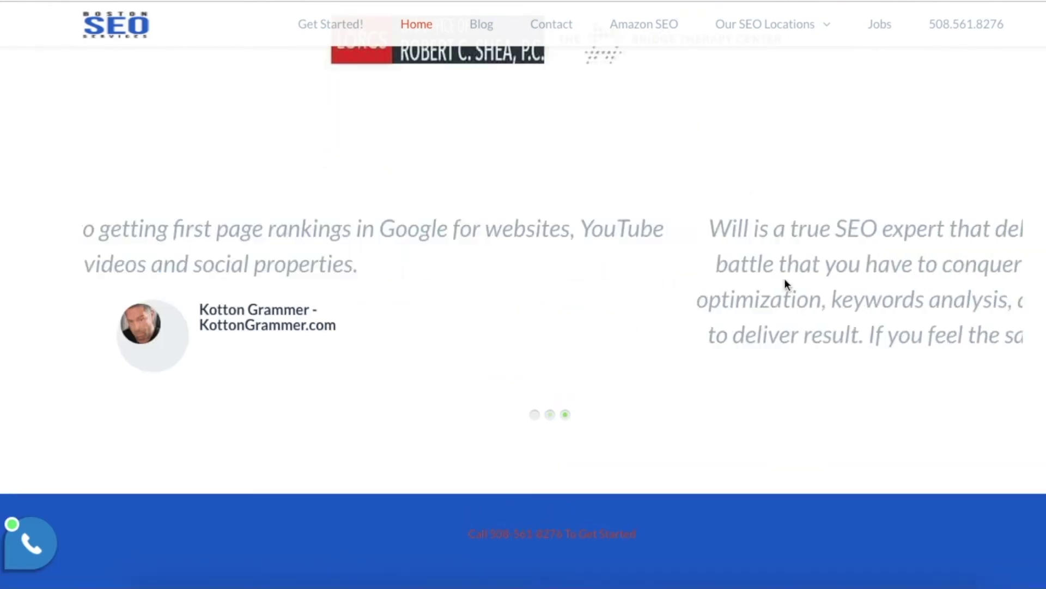
scroll(730, 255, down, 5)
scroll(837, 233, down, 2)
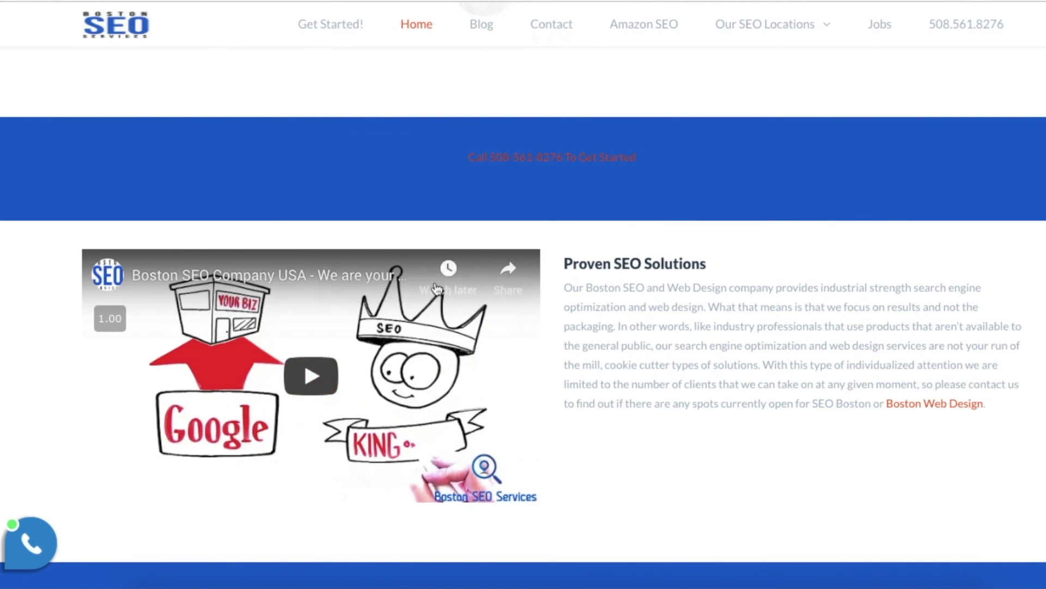
Examine the Proven SEO Solutions copy, the SEO Case Studies images and the Custom SEO Plans Available section, dismissing the pop-up.
scroll(771, 272, down, 1)
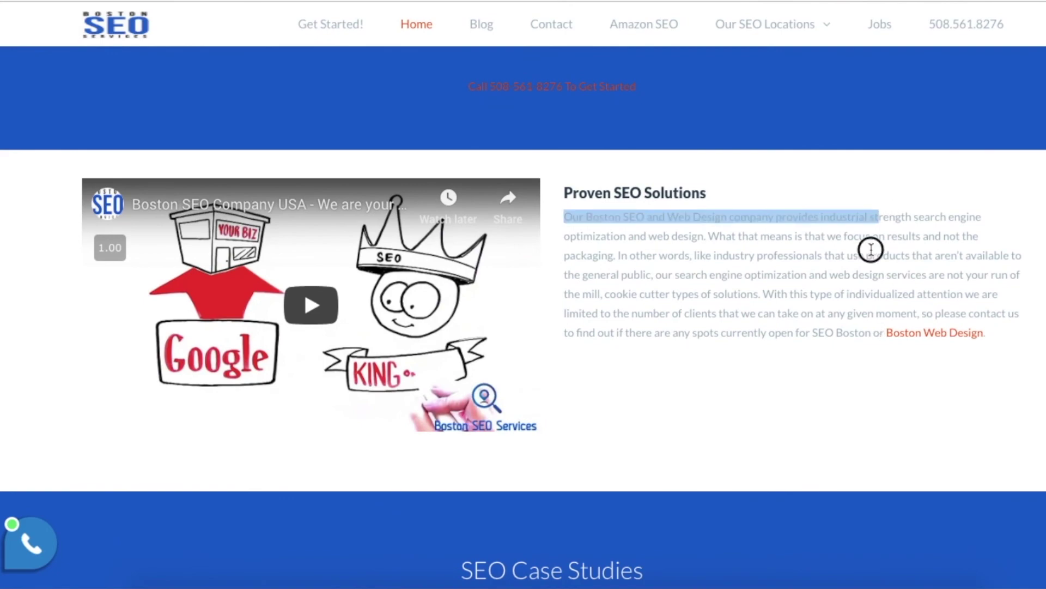
scroll(827, 231, down, 1)
scroll(766, 294, down, 6)
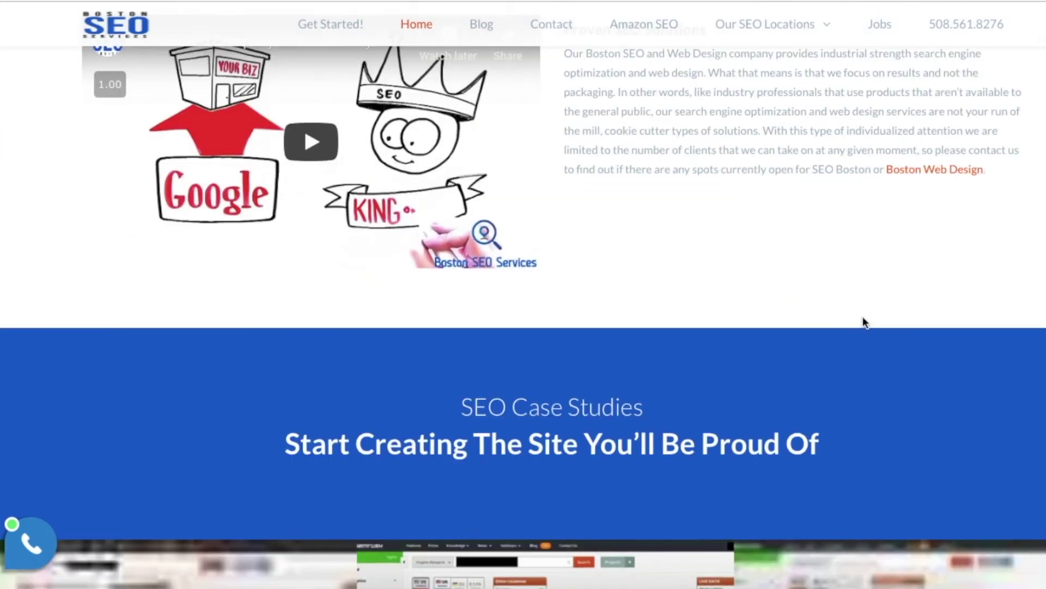
scroll(603, 229, down, 2)
scroll(467, 311, down, 6)
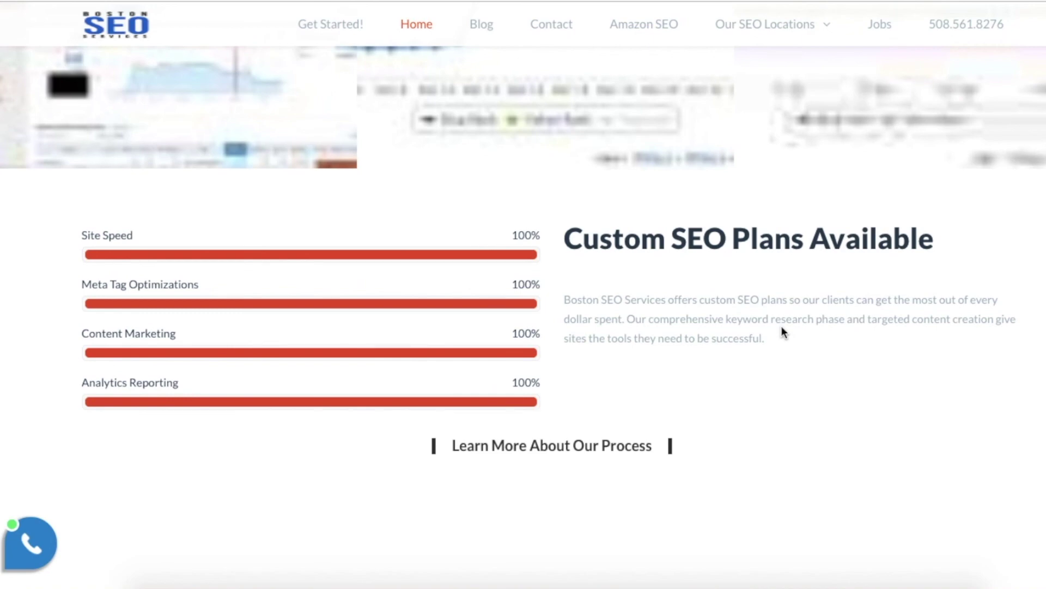
scroll(781, 327, down, 3)
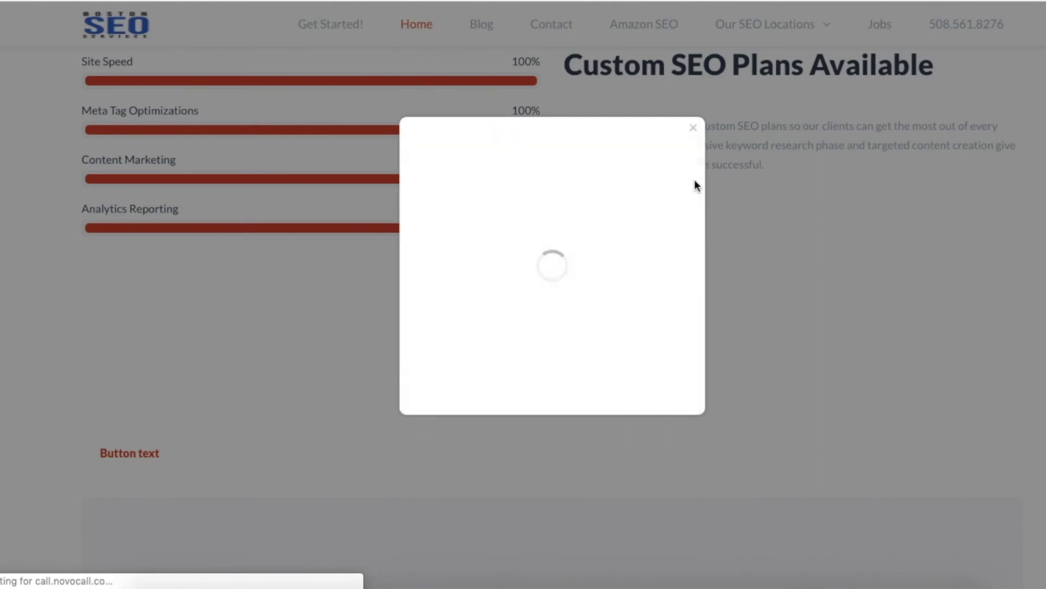
click(694, 128)
scroll(846, 294, down, 6)
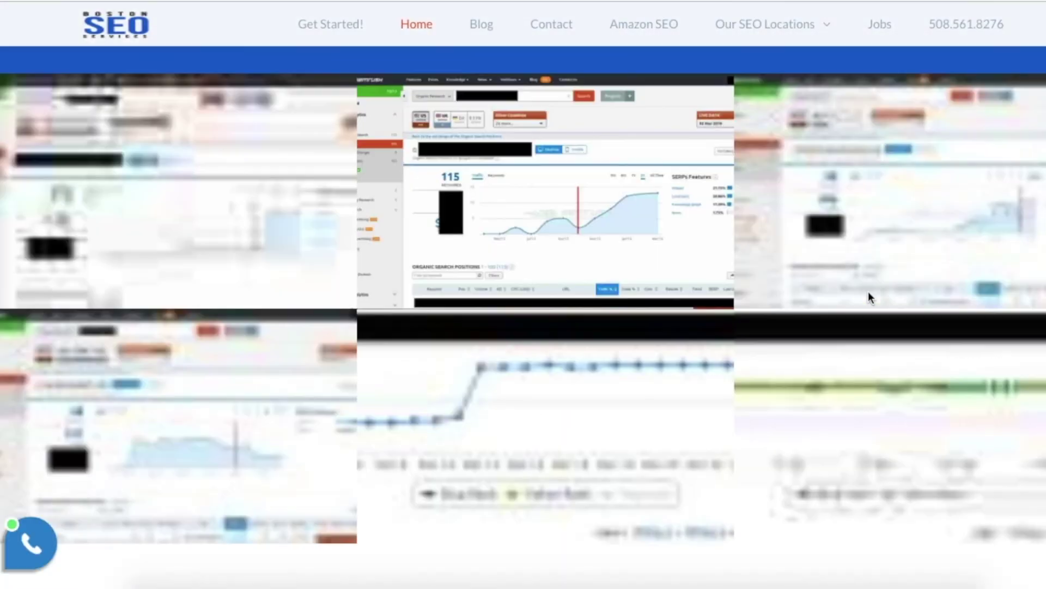
Examine the competitor's hero headings, highlighting "Grow Your Business With Real Measurable Results" and "YOUR PARTNER IN DIGITAL MARKETING".
scroll(861, 291, up, 10)
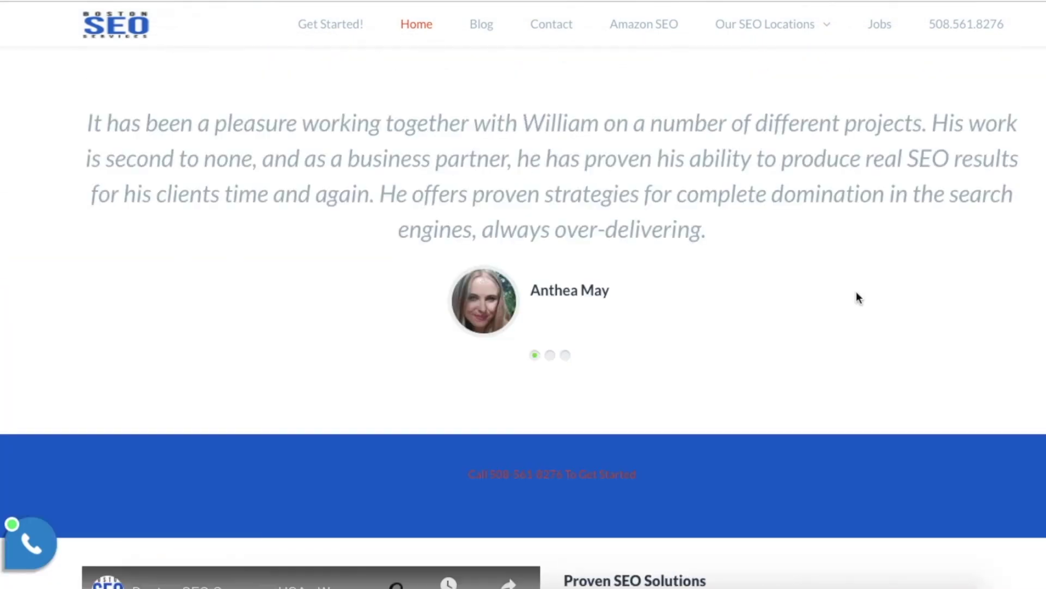
scroll(857, 296, up, 10)
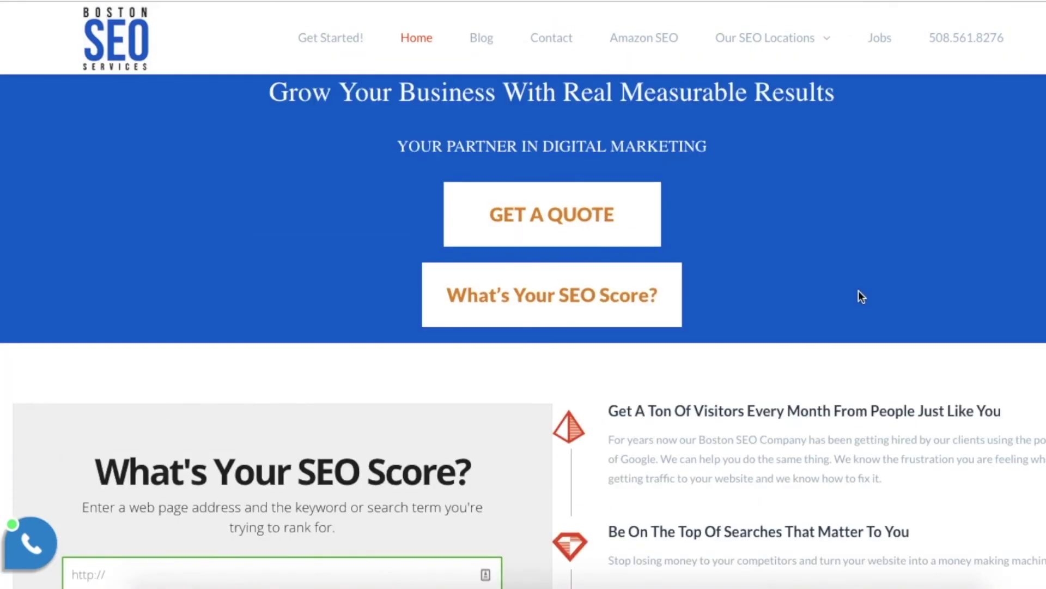
drag(269, 92, 793, 126)
click(792, 126)
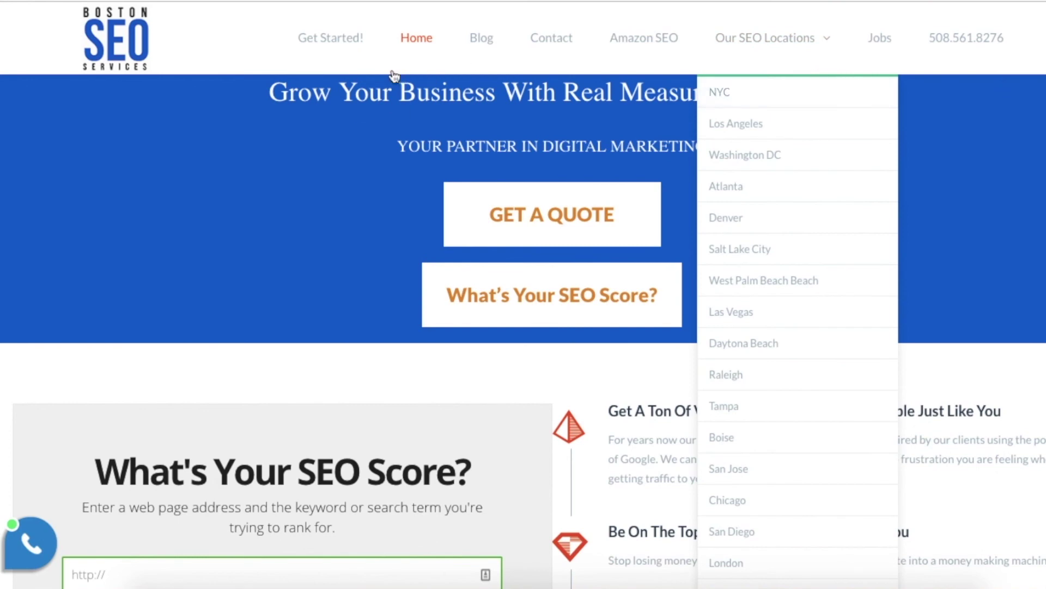
drag(274, 95, 187, 81)
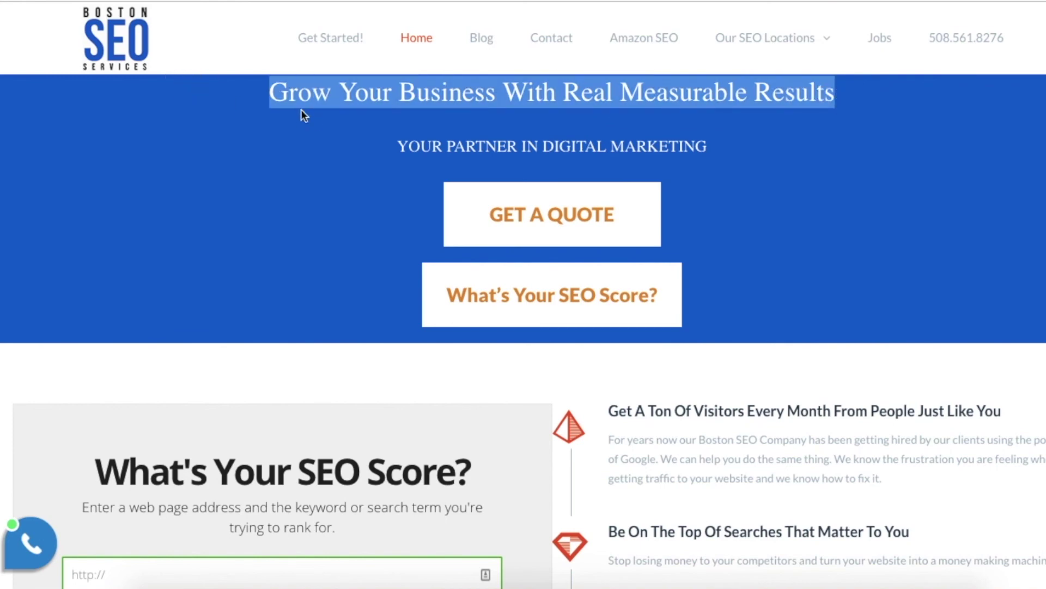
drag(392, 146, 718, 148)
click(657, 198)
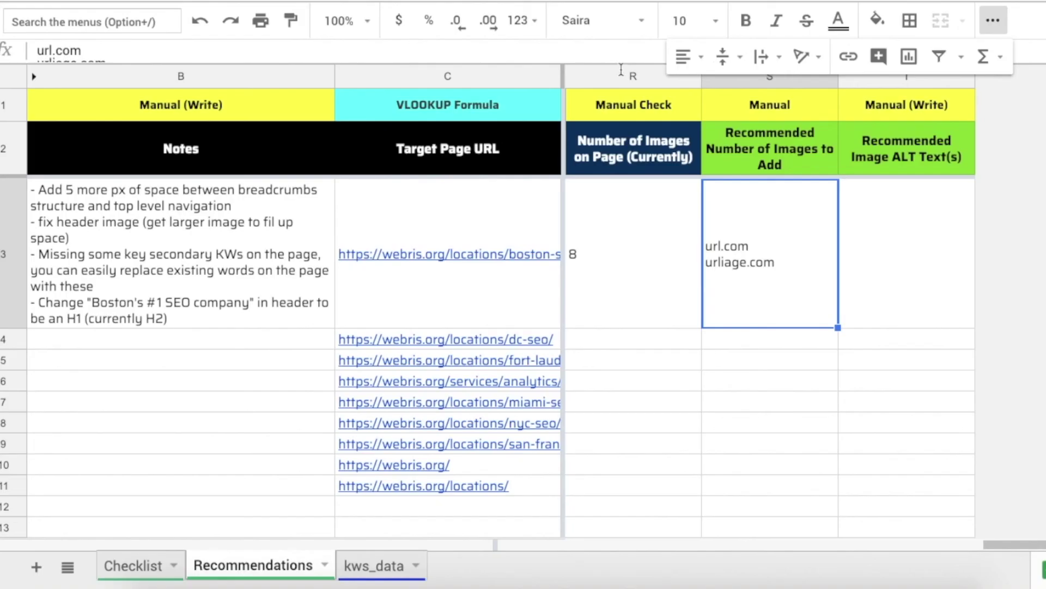
In the Google Sheets Recommendations sheet, append "- Top result has a video about "boston SEO"" to the Boston page's Notes.
drag(846, 233, 632, 240)
click(746, 231)
click(892, 243)
click(221, 319)
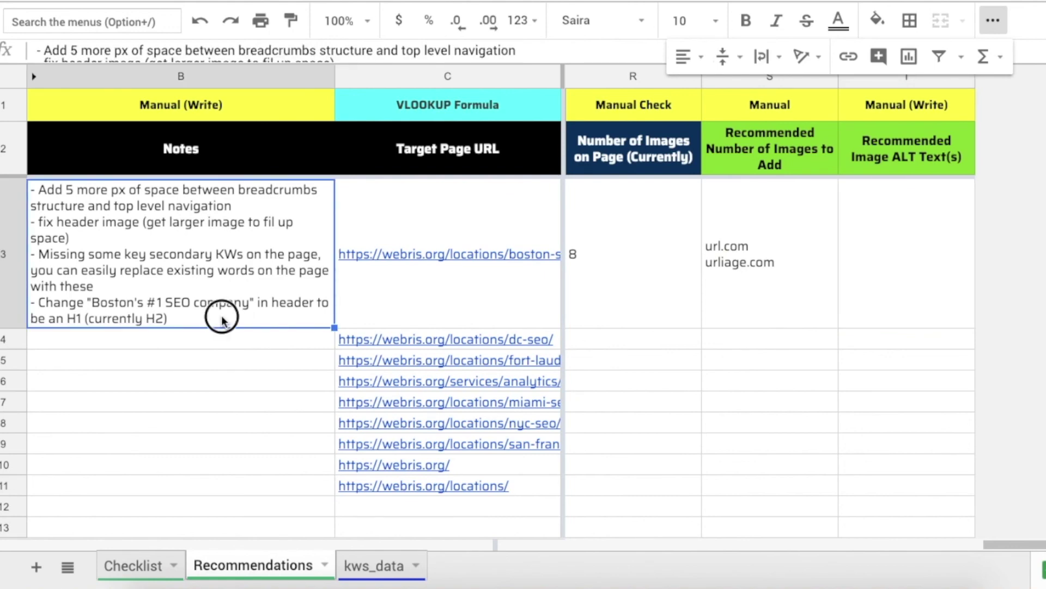
key(Return)
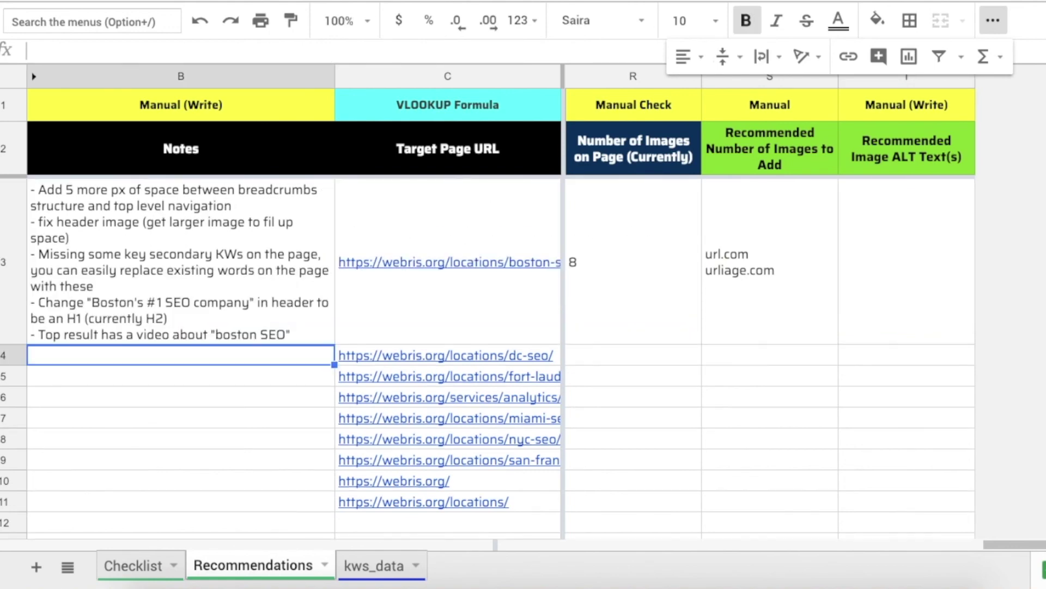
Review the Boston page's notes alongside its main keyword, keyword gaps and body word count.
click(178, 342)
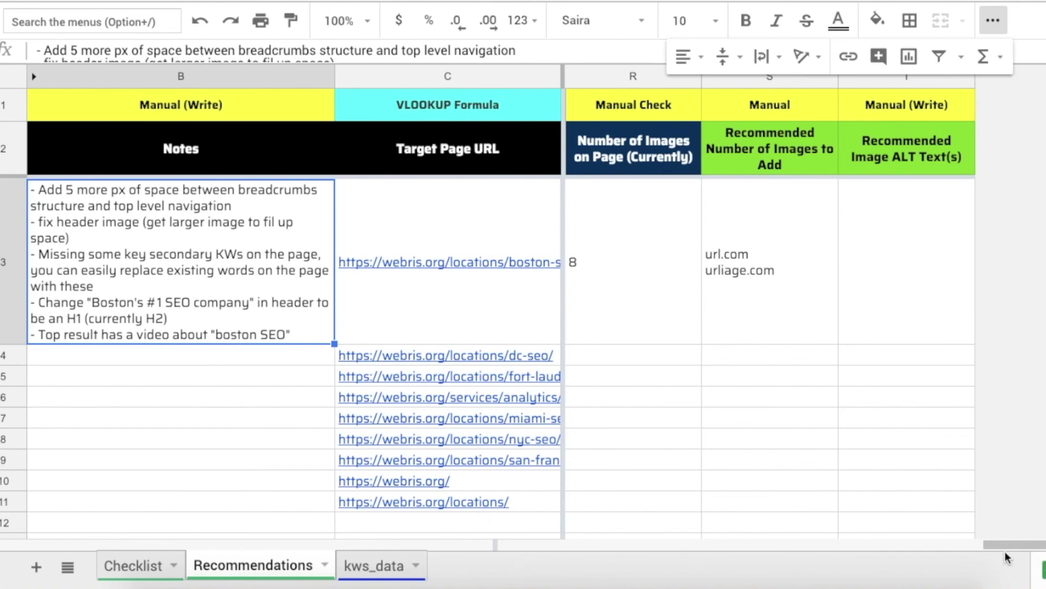
scroll(687, 296, left, 10)
click(688, 296)
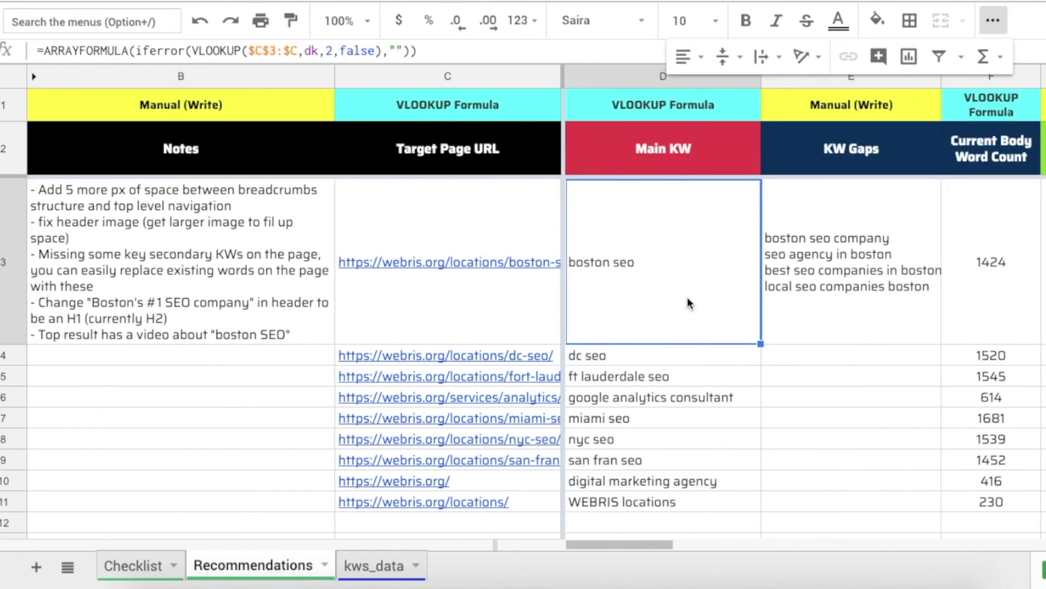
click(280, 223)
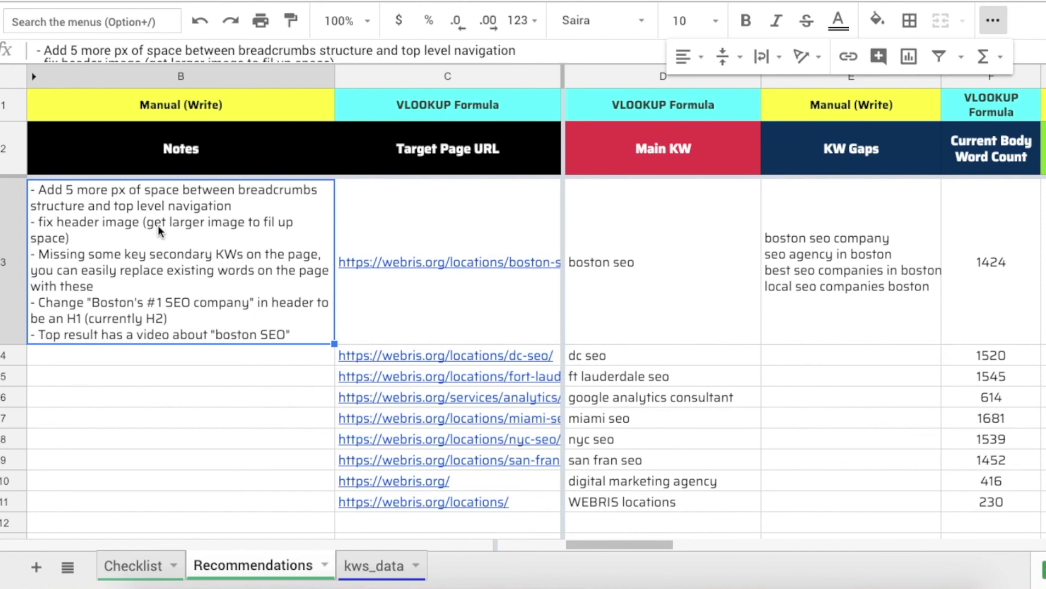
mouse_move(641, 544)
mouse_down()
mouse_move(1028, 535)
mouse_move(630, 539)
mouse_up()
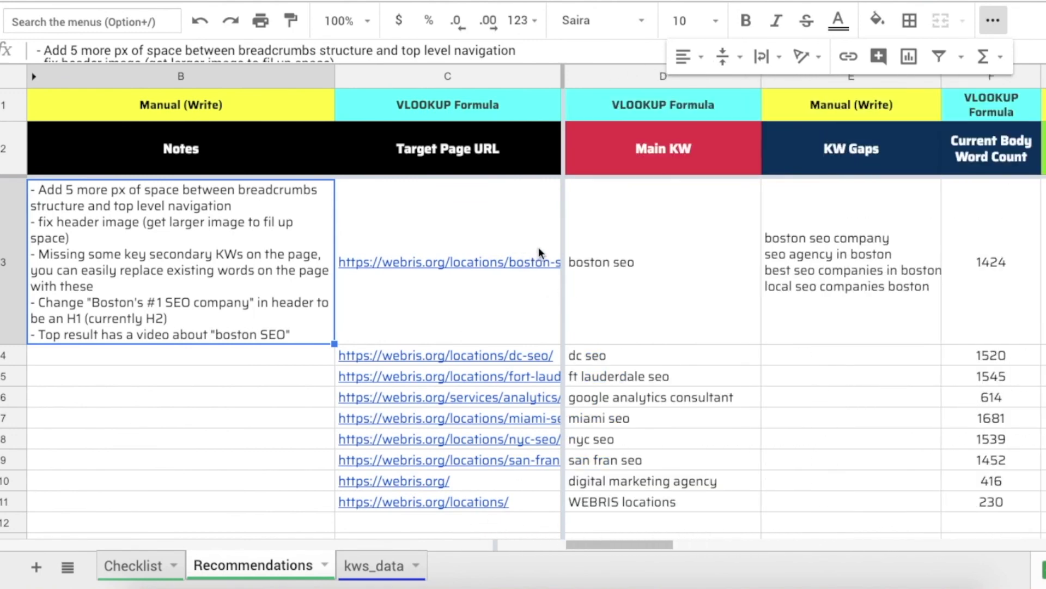